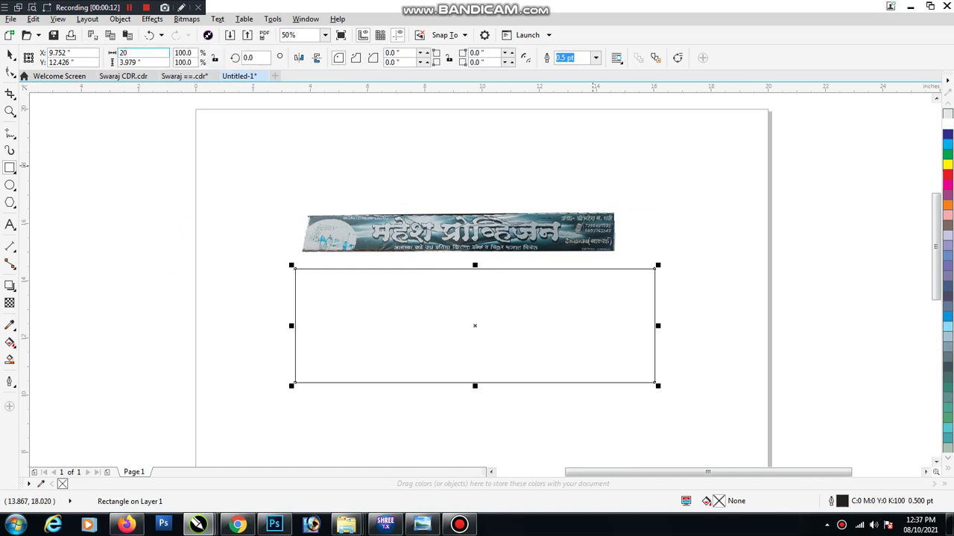
Resize the rectangle to 20 × 2.5 inches
{"action": "key", "text": "Tab"}
{"action": "type", "text": "2"}
{"action": "key", "text": "Return"}
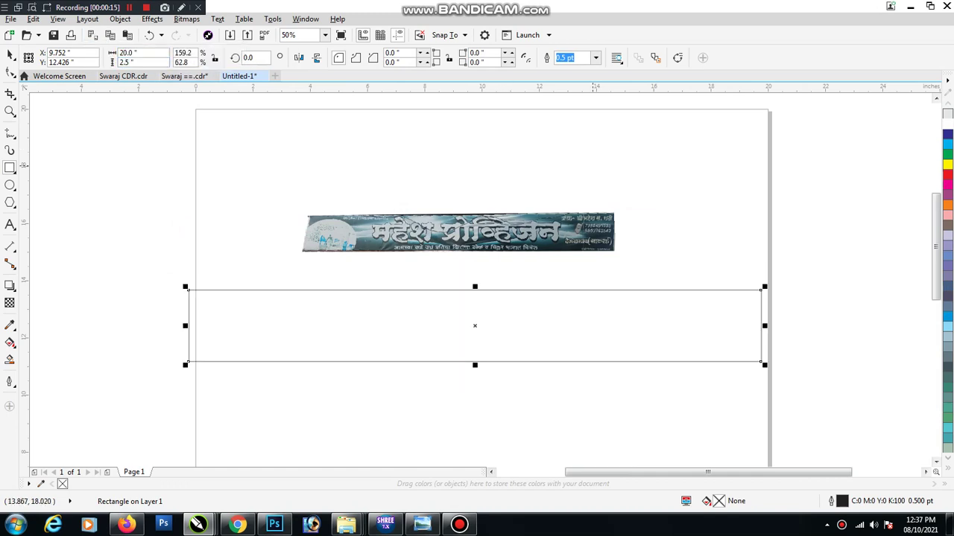
Deselect everything and set the page width to 25 inches
{"action": "left_click", "coordinate": [10, 54]}
{"action": "left_click", "coordinate": [663, 324]}
{"action": "key", "text": "Escape"}
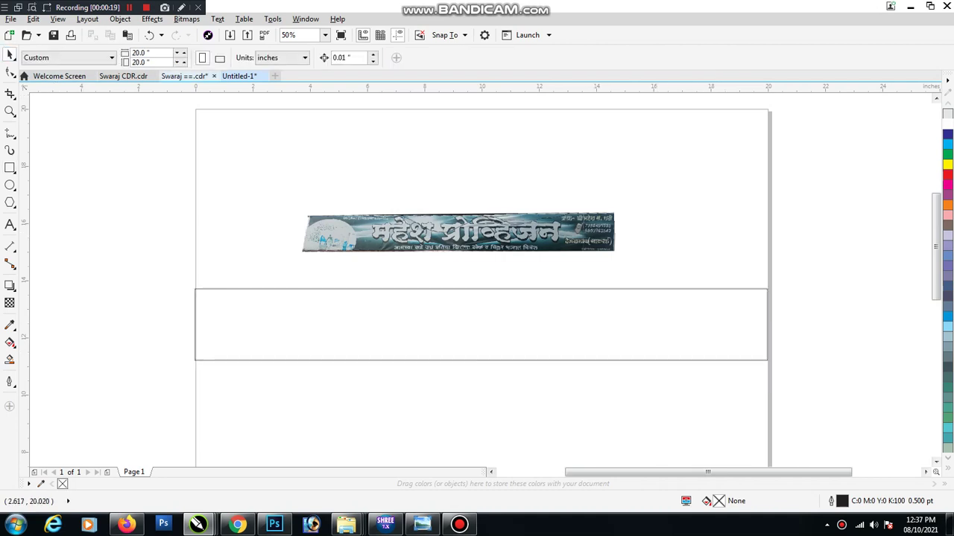
{"action": "type", "text": "25"}
{"action": "key", "text": "Return"}
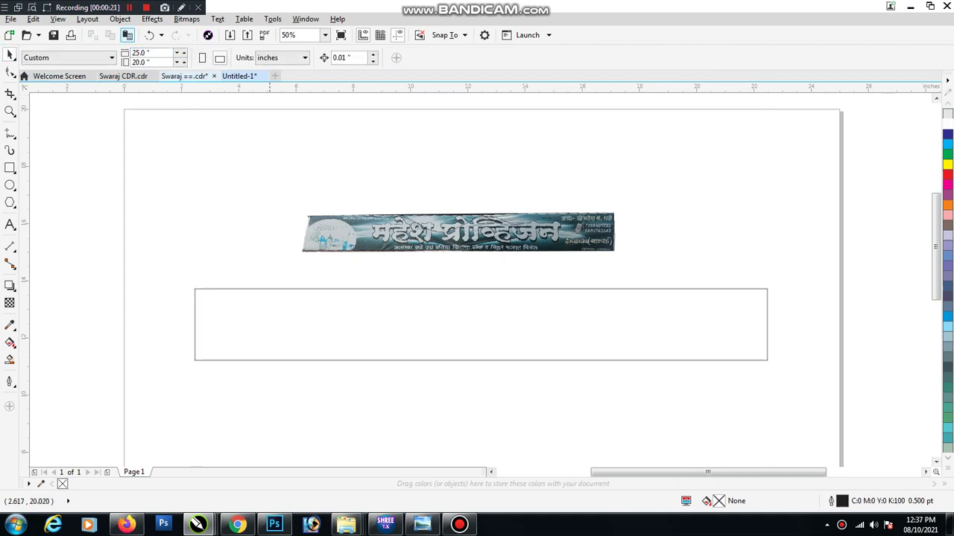
Enlarge the reference banner photo to about 17 inches wide and nudge it into place
{"action": "scroll", "coordinate": [409, 325], "scroll_direction": "up", "scroll_amount": 2}
{"action": "scroll", "coordinate": [419, 337], "scroll_direction": "down", "scroll_amount": 2}
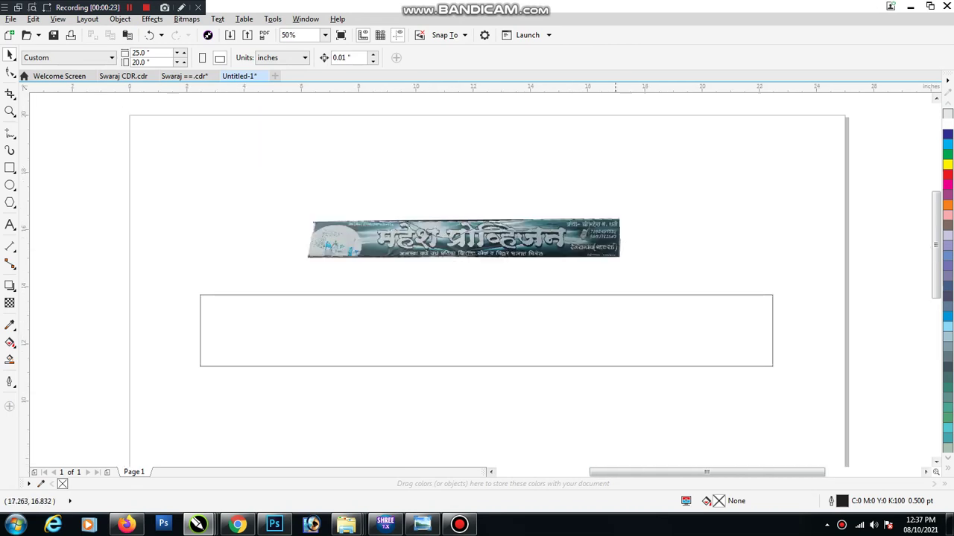
{"action": "left_click", "coordinate": [619, 218]}
{"action": "left_click_drag", "start_coordinate": [620, 218], "coordinate": [713, 202]}
{"action": "left_click_drag", "start_coordinate": [410, 260], "coordinate": [414, 254]}
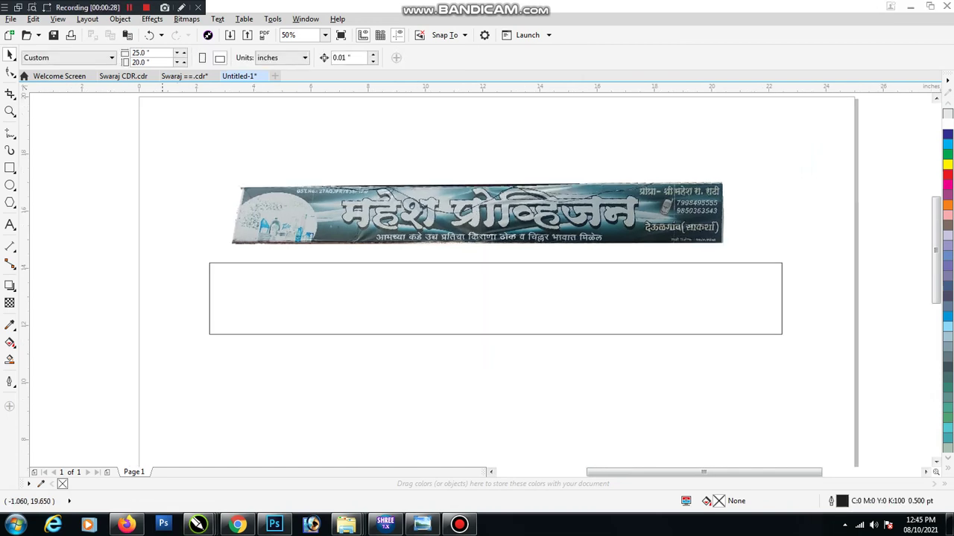
{"action": "key", "text": "space"}
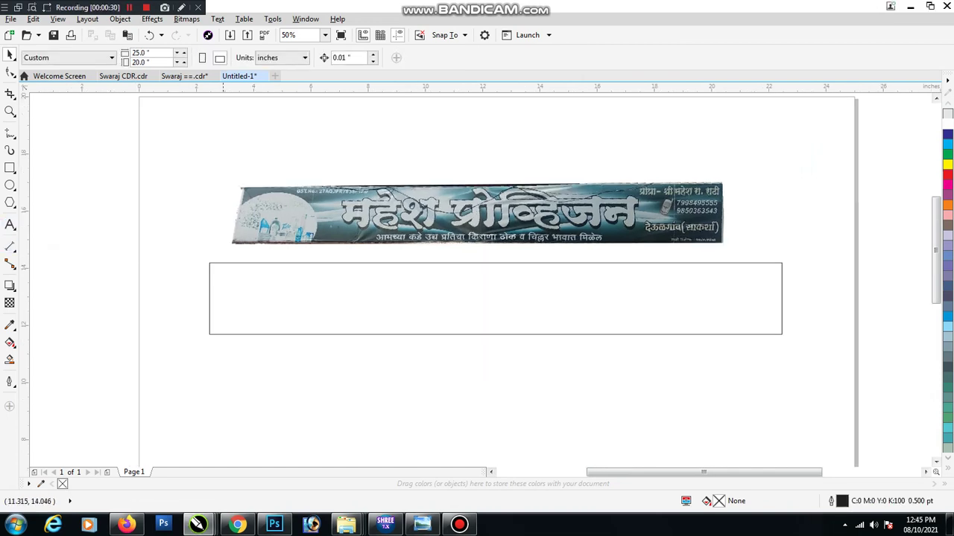
{"action": "key", "text": "Tab"}
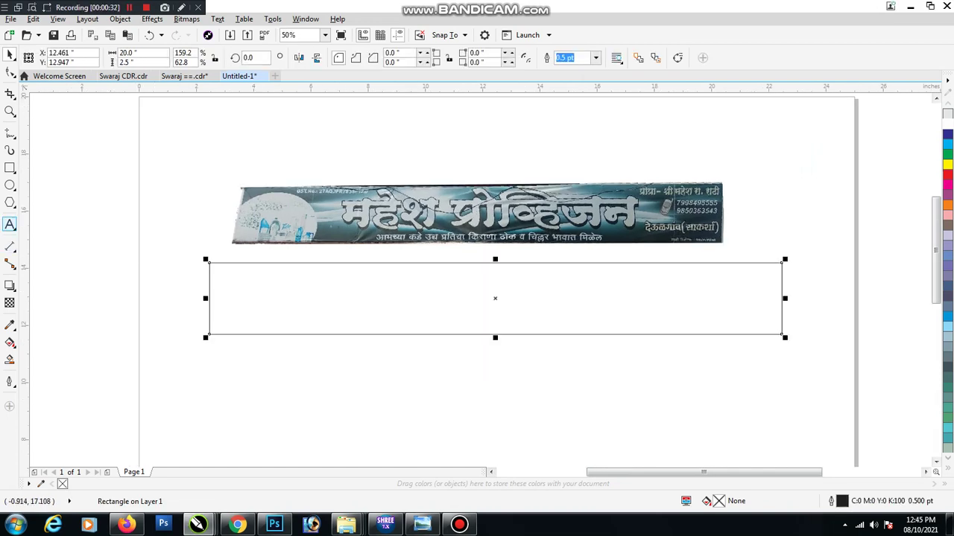
Add a 'SIZE 20x2.5' text label above the banner, enlarged and centred
{"action": "key", "text": "space"}
{"action": "left_click", "coordinate": [236, 157]}
{"action": "type", "text": "S"}
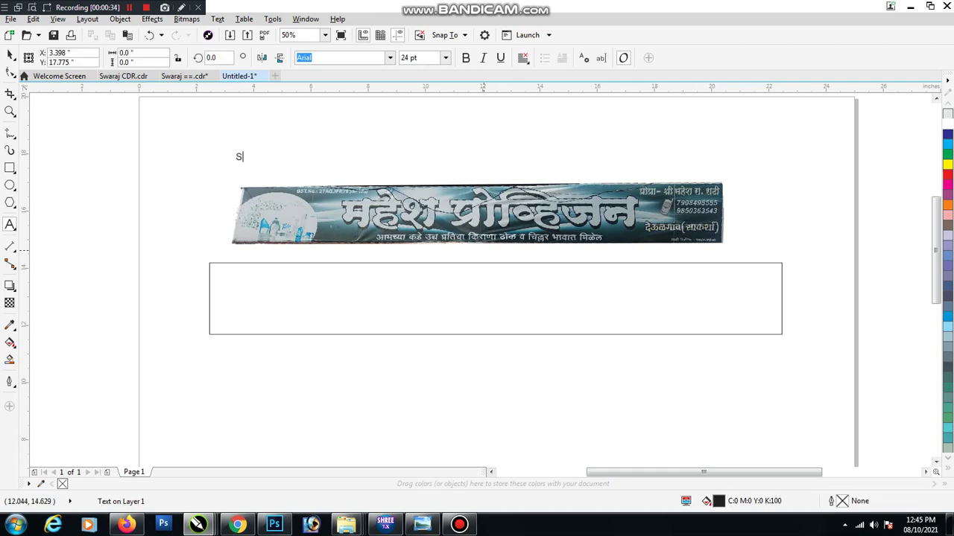
{"action": "type", "text": "IZE 20x2.5"}
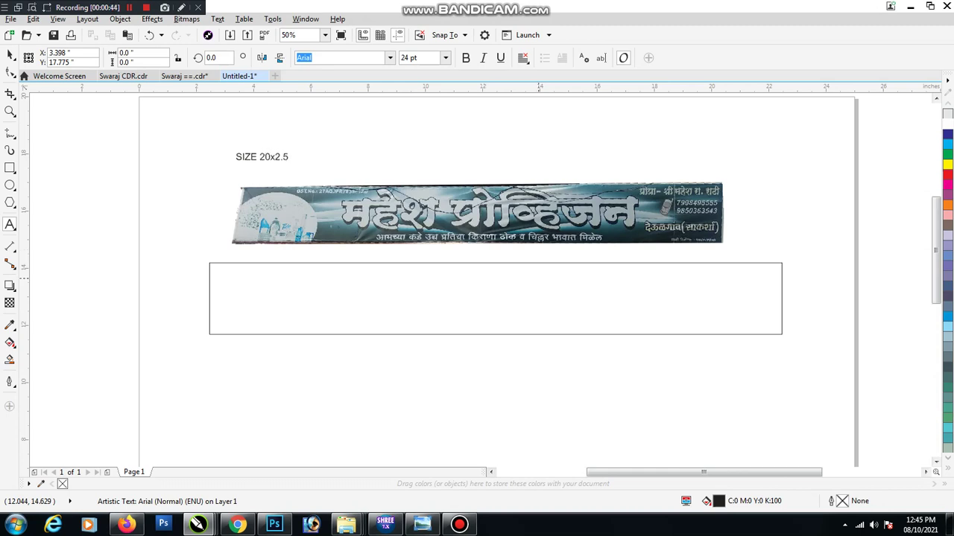
{"action": "key", "text": "ctrl+space"}
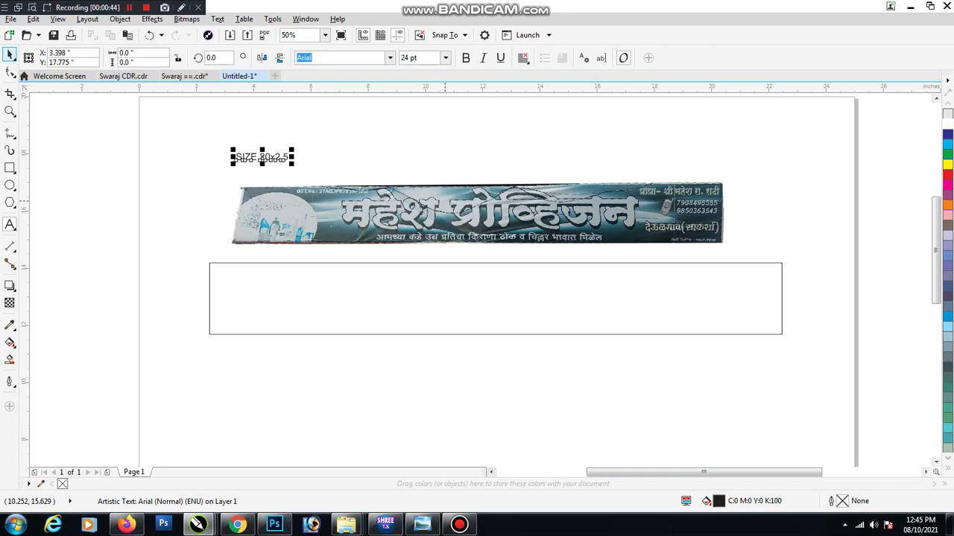
{"action": "left_click_drag", "start_coordinate": [295, 163], "coordinate": [373, 173]}
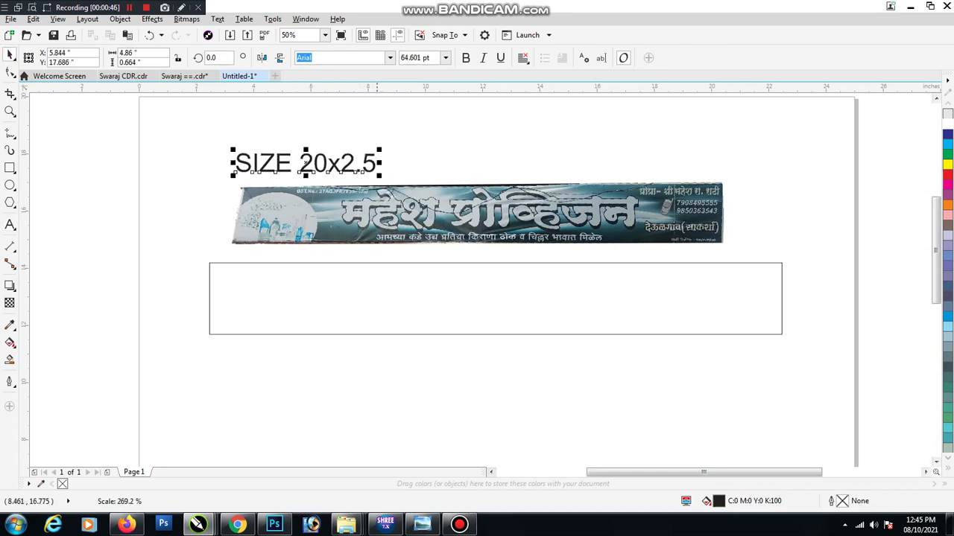
{"action": "left_click_drag", "start_coordinate": [306, 162], "coordinate": [425, 162]}
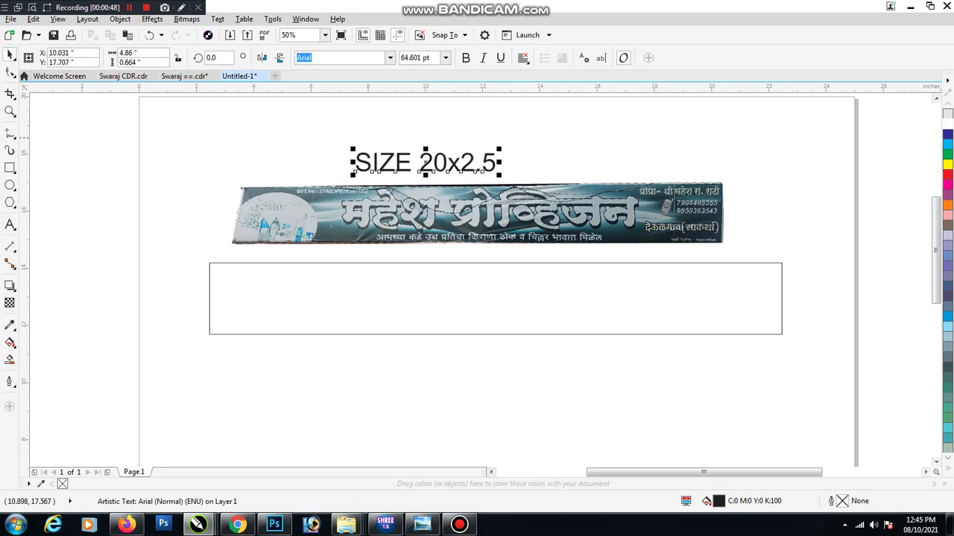
Place a copy of the SIZE 20x2.5 label below the rectangle
{"action": "key", "text": "Escape"}
{"action": "left_click", "coordinate": [365, 158]}
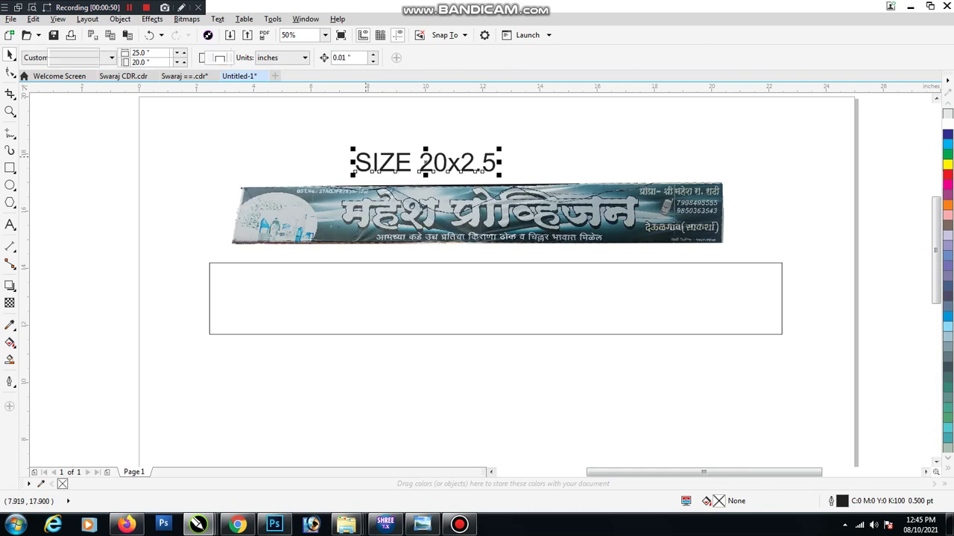
{"action": "left_click_drag", "start_coordinate": [365, 158], "coordinate": [385, 344]}
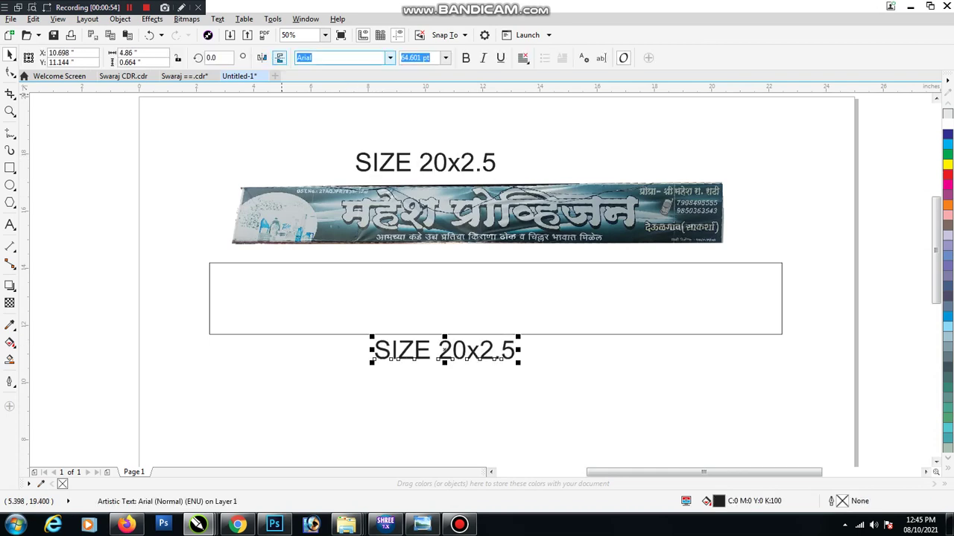
Set the copy to SHREE-DEV7-5010 and retype it as 'महेश प्रोव्हीजन'
{"action": "left_click", "coordinate": [389, 57]}
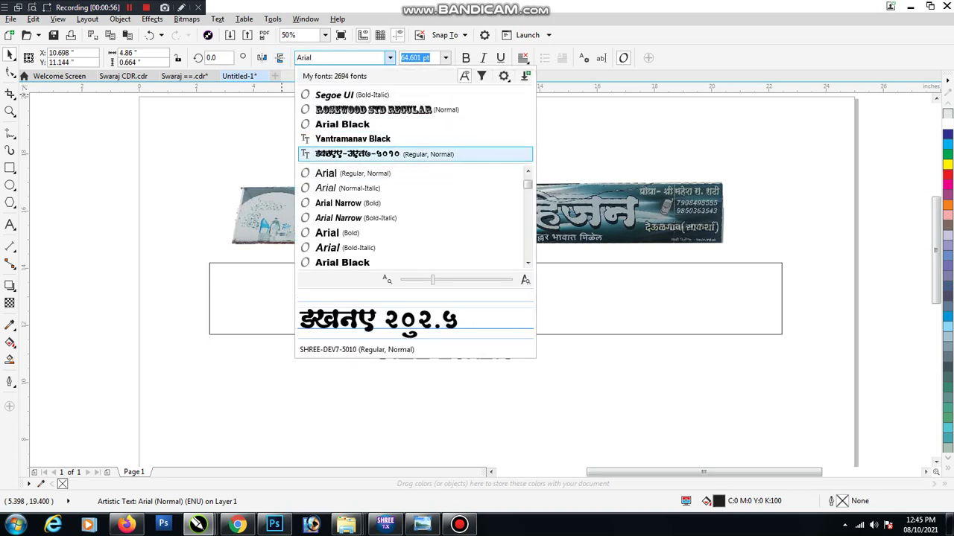
{"action": "left_click", "coordinate": [350, 154]}
{"action": "left_click_drag", "start_coordinate": [501, 341], "coordinate": [624, 307]}
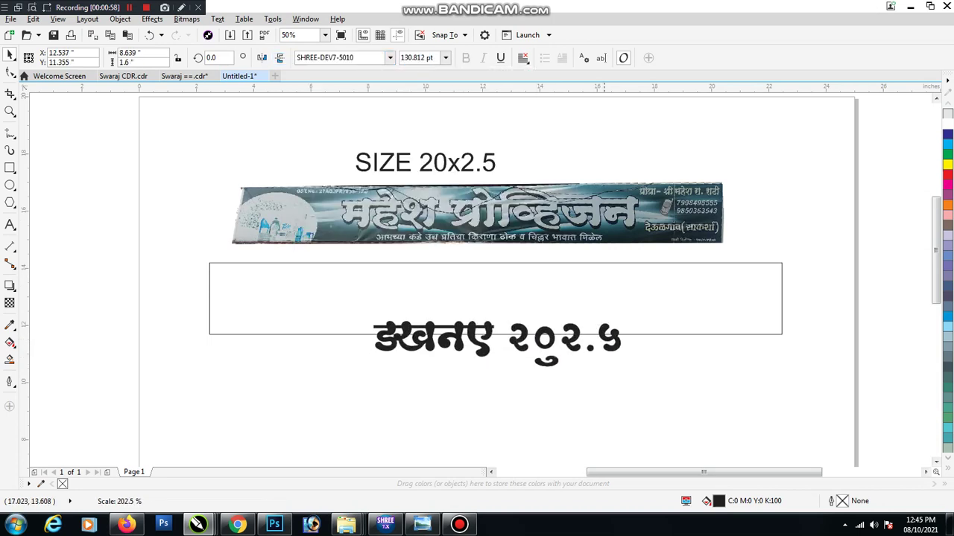
{"action": "double_click", "coordinate": [488, 344]}
{"action": "key", "text": "ctrl+a"}
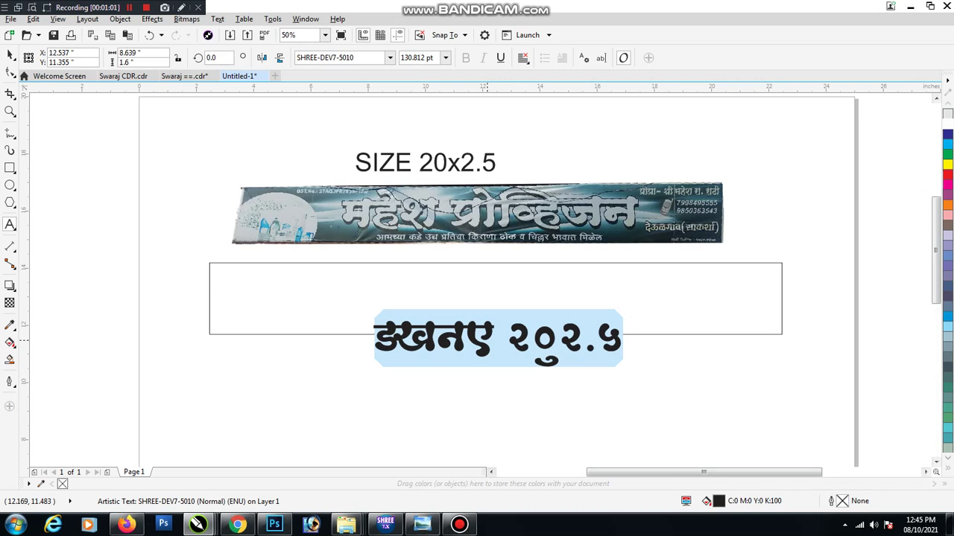
{"action": "type", "text": "महेश"}
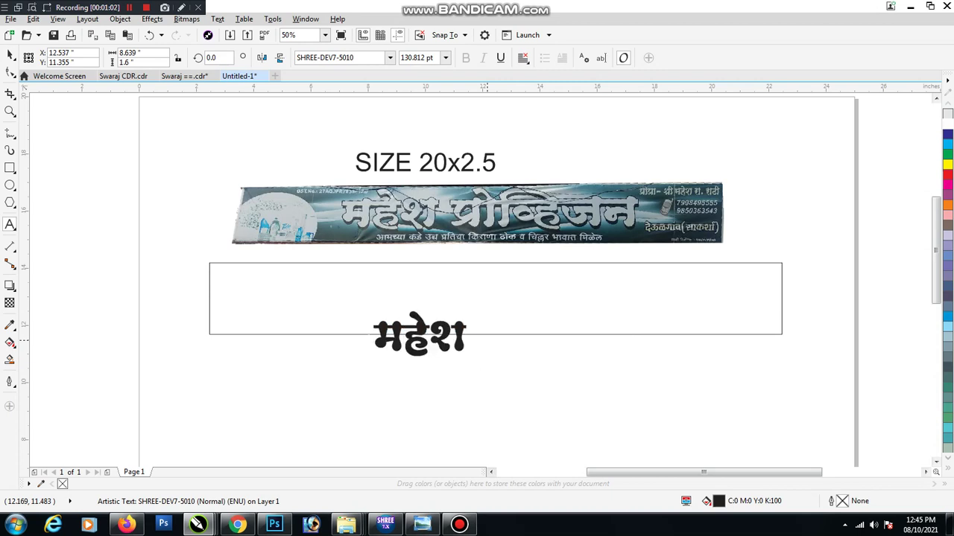
{"action": "type", "text": " प्रोै"}
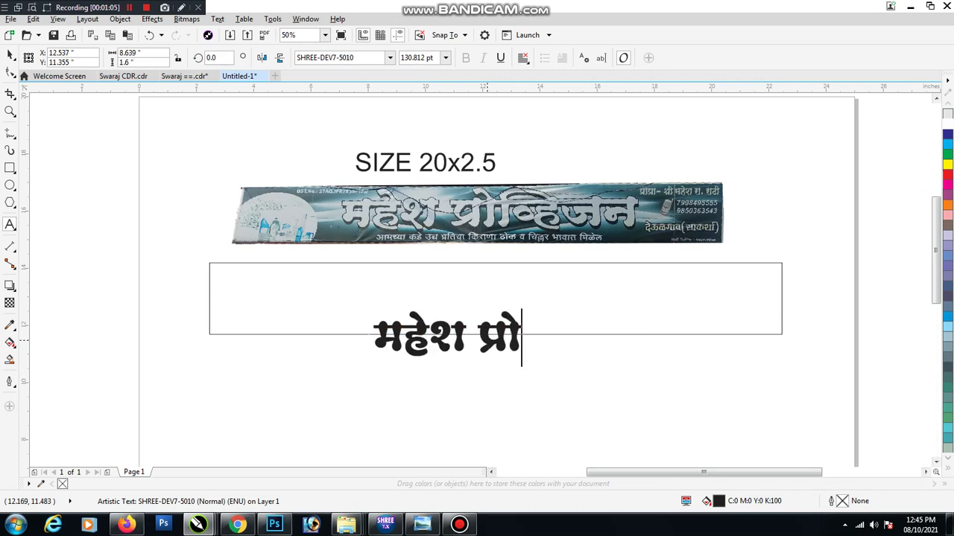
{"action": "type", "text": "व"}
{"action": "key", "text": "BackSpace"}
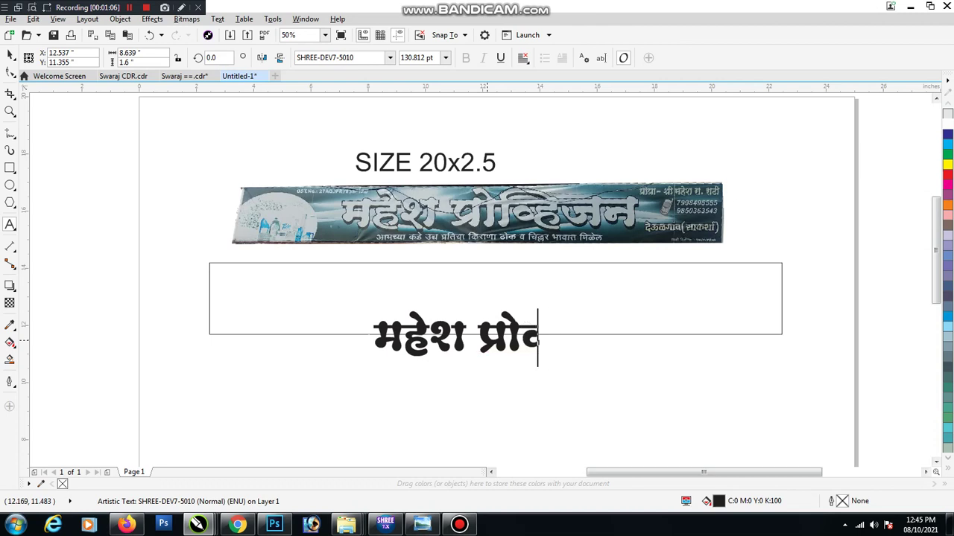
{"action": "type", "text": "्हीजन"}
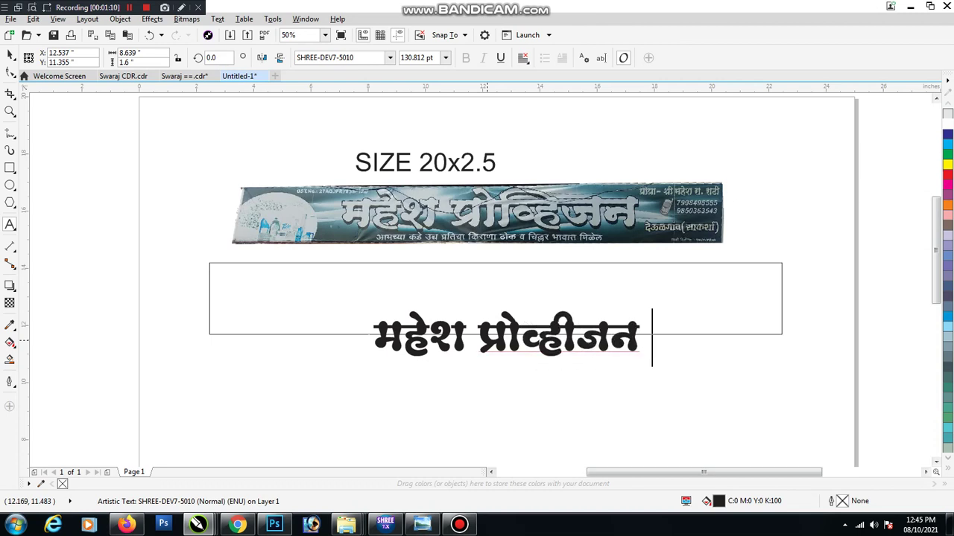
{"action": "key", "text": "ctrl+space"}
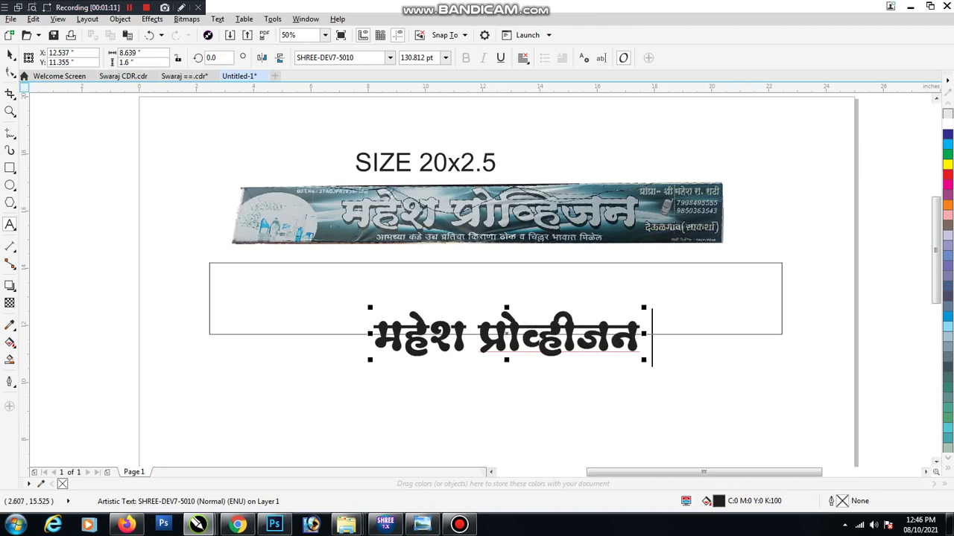
Move the Marathi title into the rectangle, enlarge it, and change its font to SHREE-DEV7-2317
{"action": "left_click_drag", "start_coordinate": [568, 343], "coordinate": [507, 306]}
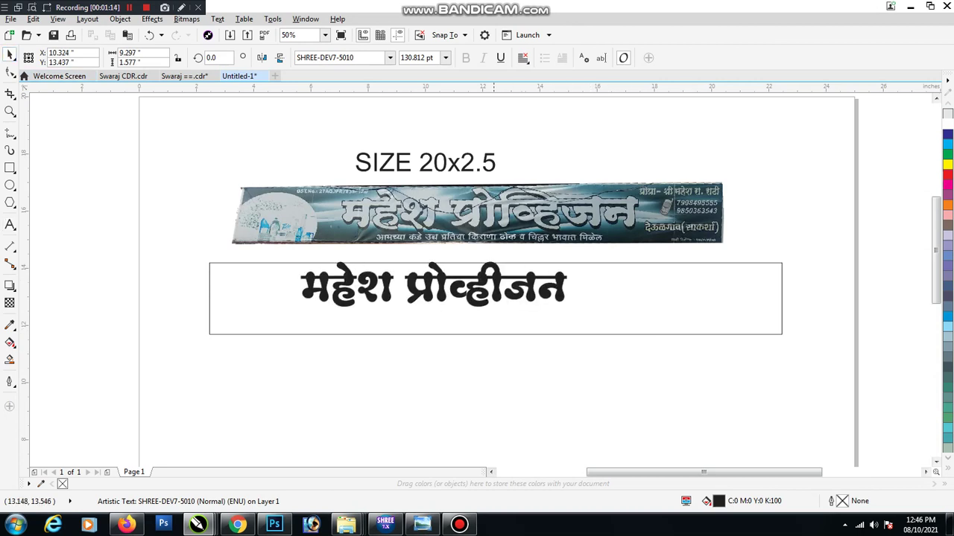
{"action": "left_click_drag", "start_coordinate": [609, 325], "coordinate": [648, 334]}
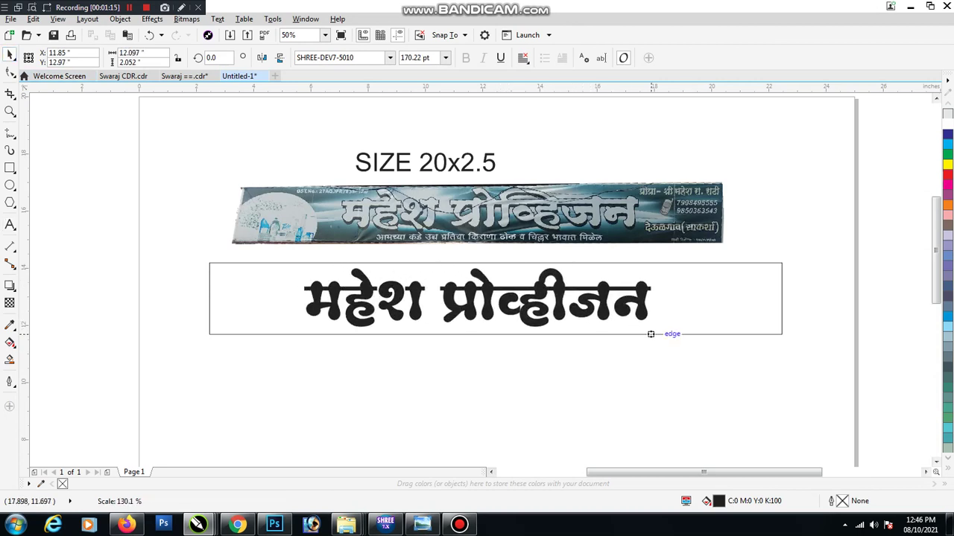
{"action": "left_click_drag", "start_coordinate": [645, 287], "coordinate": [638, 290]}
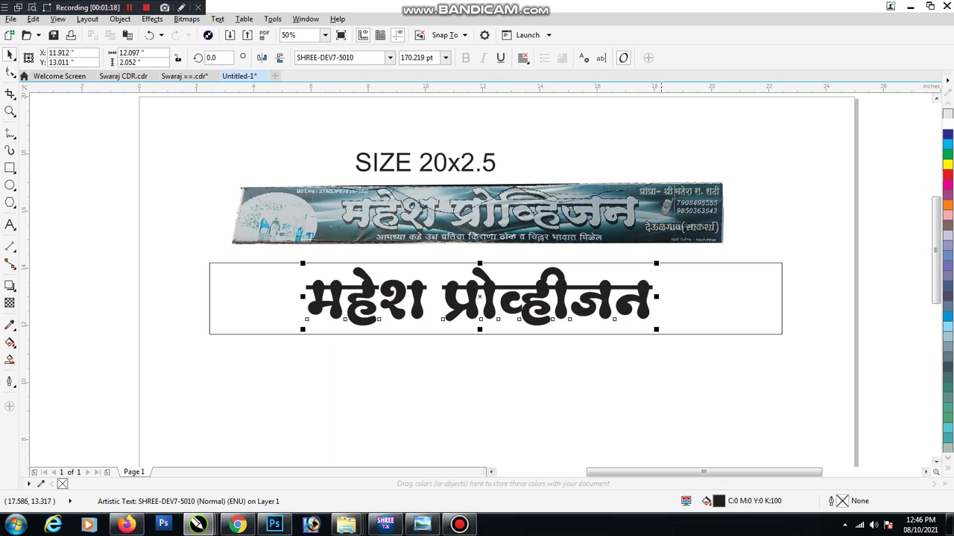
{"action": "left_click", "coordinate": [354, 58]}
{"action": "key", "text": "End"}
{"action": "key", "text": "BackSpace"}
{"action": "key", "text": "BackSpace"}
{"action": "key", "text": "BackSpace"}
{"action": "key", "text": "BackSpace"}
{"action": "type", "text": "231"}
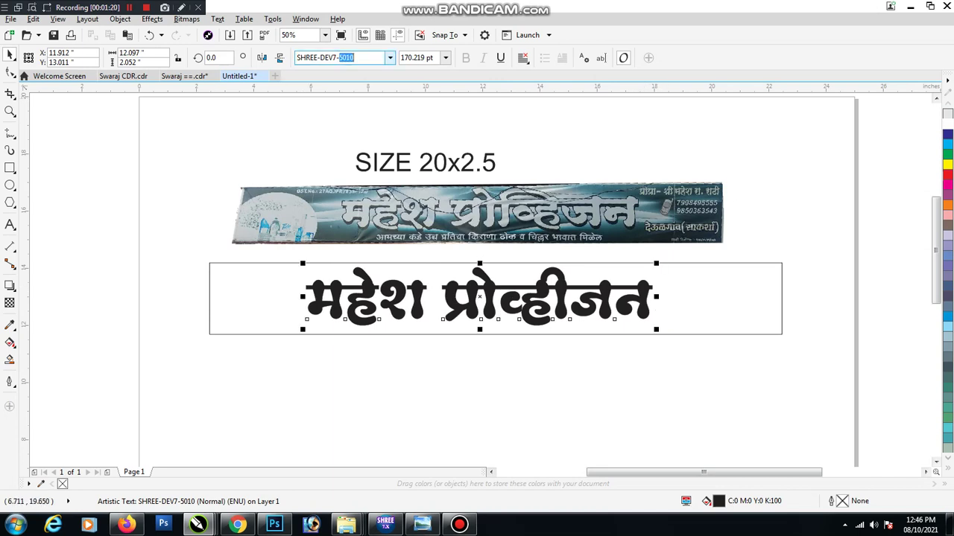
{"action": "type", "text": "7"}
{"action": "key", "text": "Return"}
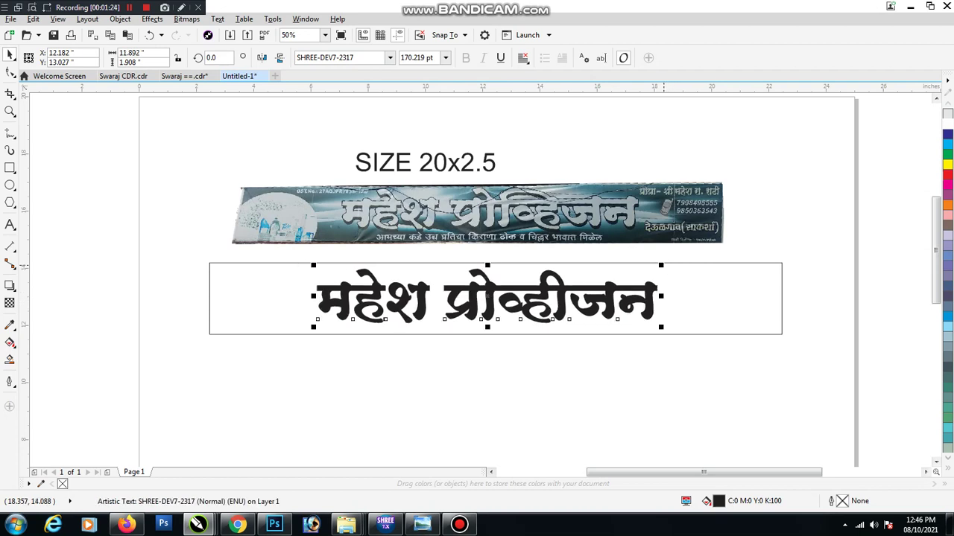
Stretch the title to about 197 pt so it fills the box
{"action": "left_click_drag", "start_coordinate": [672, 265], "coordinate": [672, 262]}
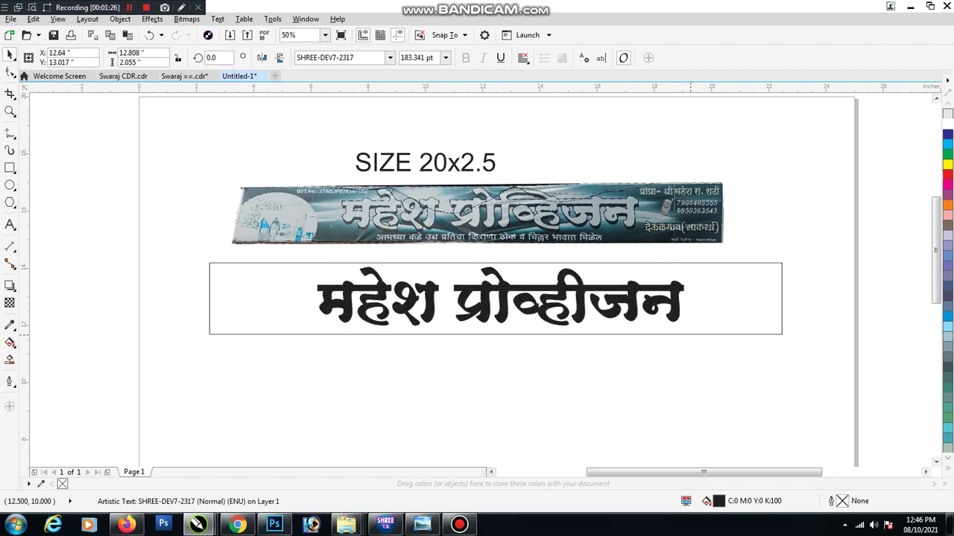
{"action": "left_click_drag", "start_coordinate": [672, 326], "coordinate": [686, 329]}
{"action": "left_click_drag", "start_coordinate": [499, 329], "coordinate": [504, 331]}
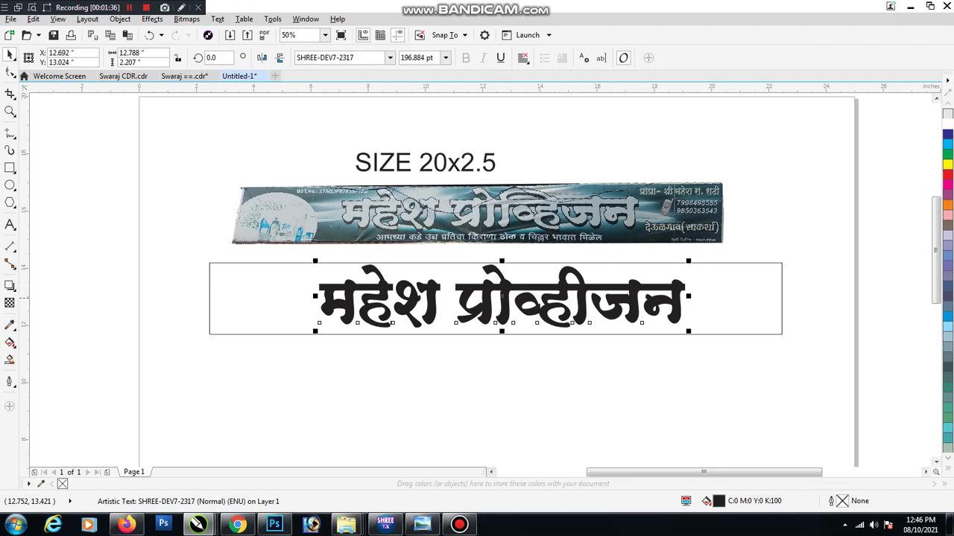
{"action": "left_click", "coordinate": [820, 350]}
{"action": "left_click", "coordinate": [782, 298]}
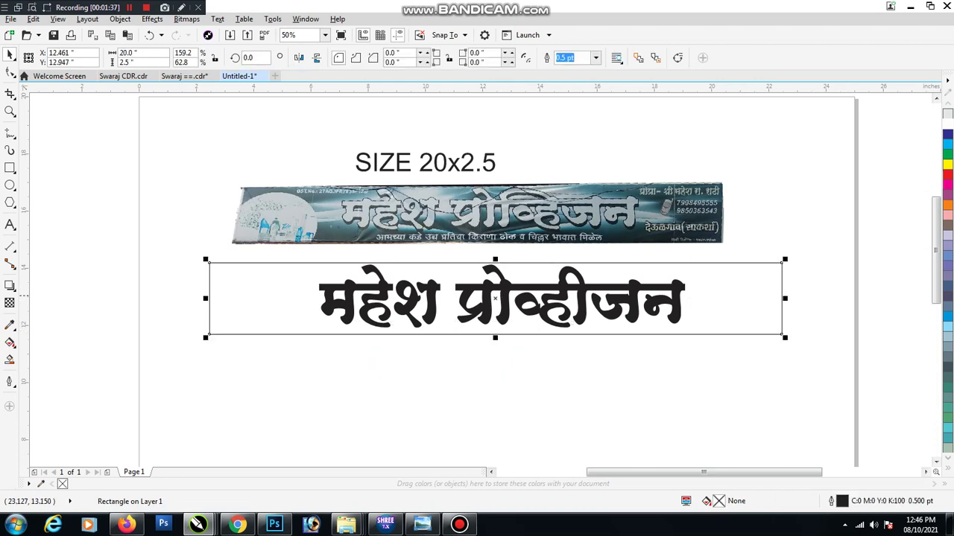
Duplicate the frame as a 3.854 × 2.5-inch left panel with rounded right corners; shift the title right
{"action": "left_click_drag", "start_coordinate": [784, 298], "coordinate": [322, 298]}
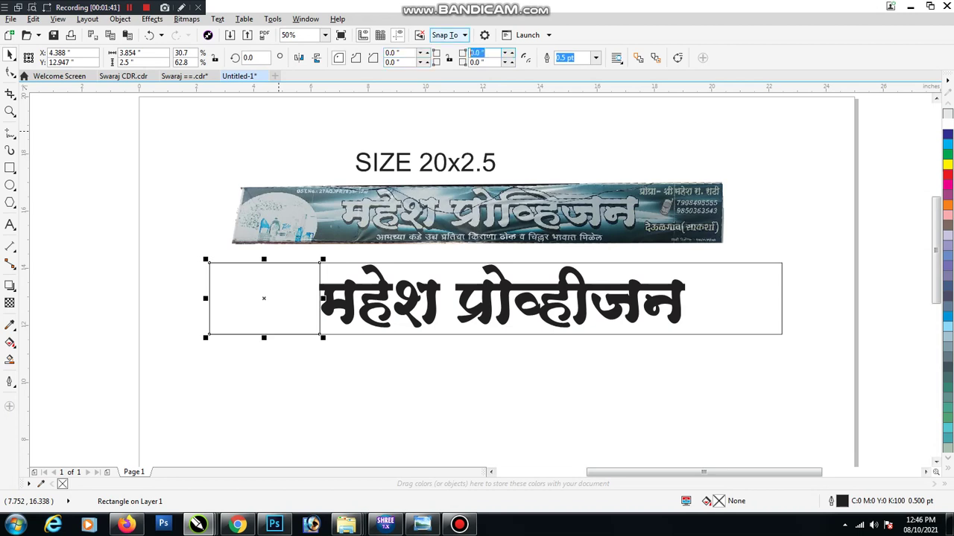
{"action": "key", "text": "Return"}
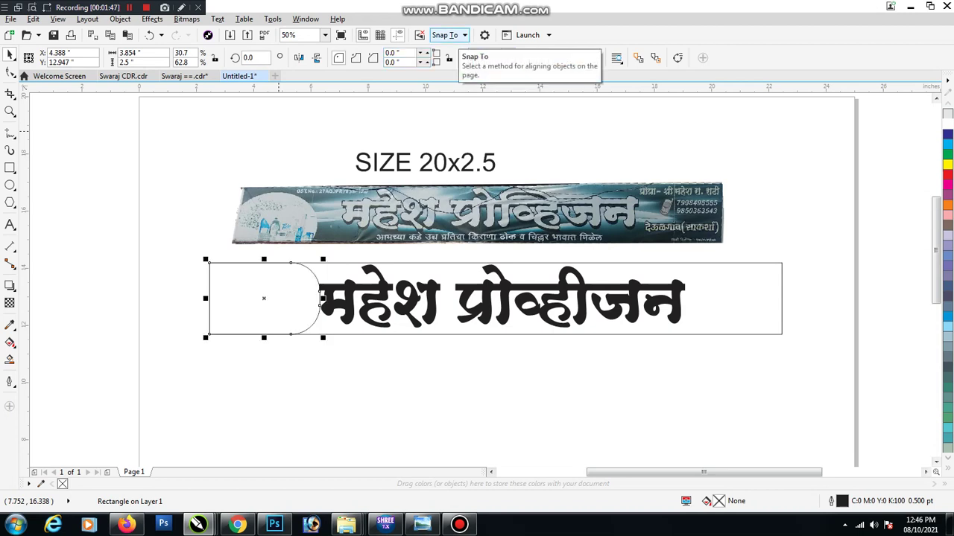
{"action": "left_click", "coordinate": [433, 291]}
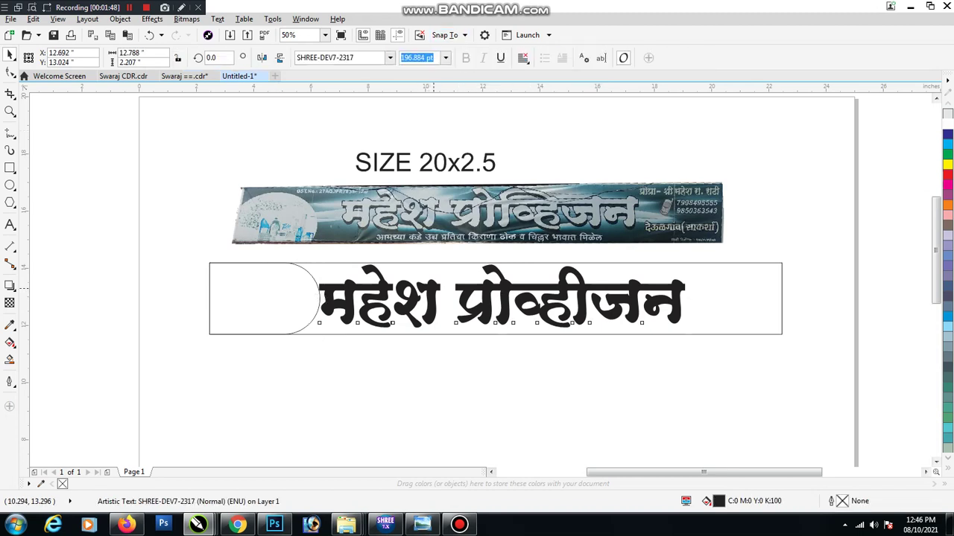
{"action": "left_click_drag", "start_coordinate": [434, 290], "coordinate": [453, 291]}
{"action": "left_click", "coordinate": [294, 288]}
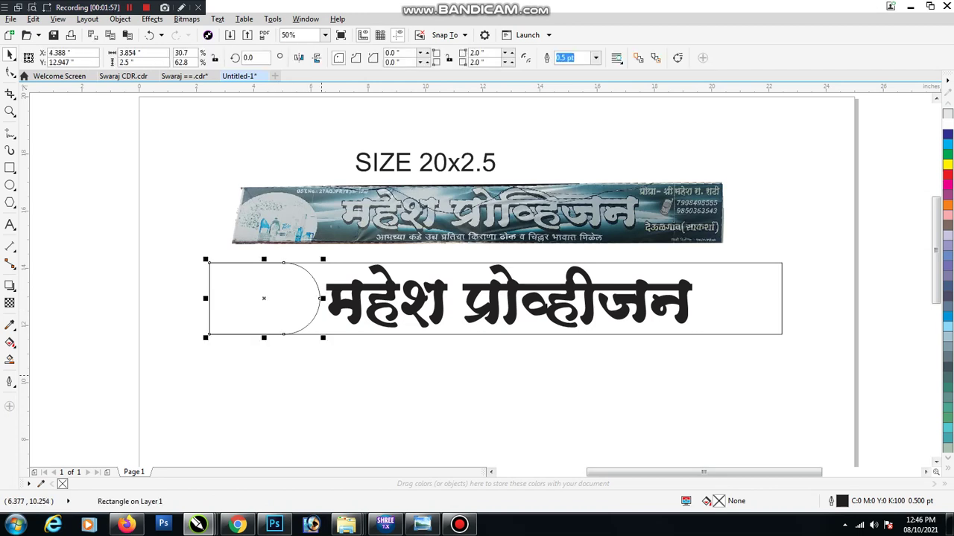
{"action": "key", "text": "Escape"}
{"action": "scroll", "coordinate": [336, 311], "scroll_direction": "down", "scroll_amount": 2}
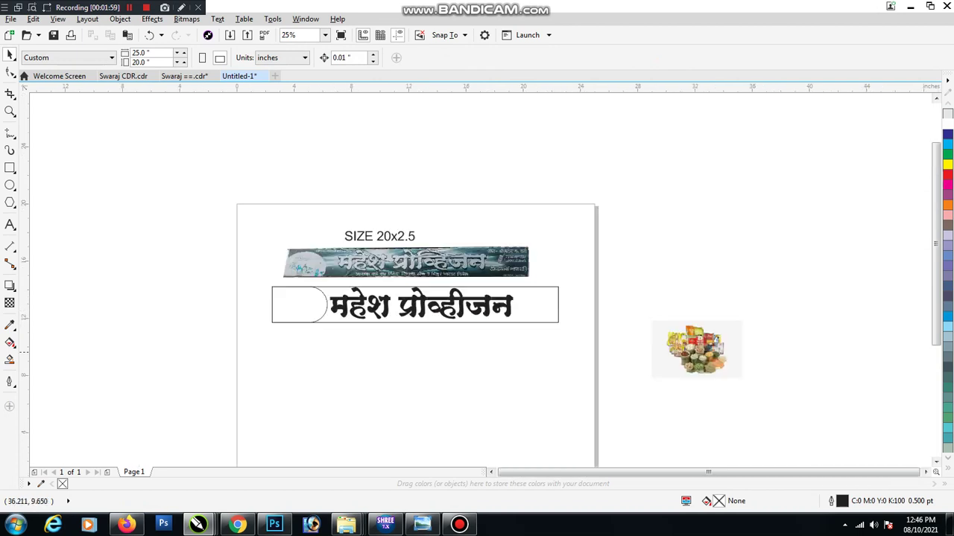
PowerClip the grocery photo inside the rounded left panel
{"action": "left_click_drag", "start_coordinate": [689, 350], "coordinate": [201, 299]}
{"action": "scroll", "coordinate": [254, 298], "scroll_direction": "up", "scroll_amount": 2}
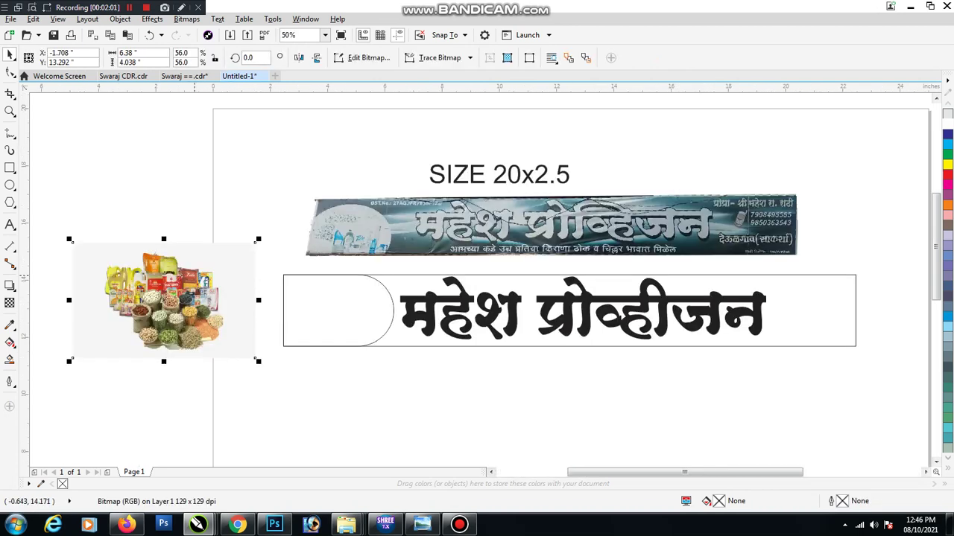
{"action": "right_click", "coordinate": [194, 298]}
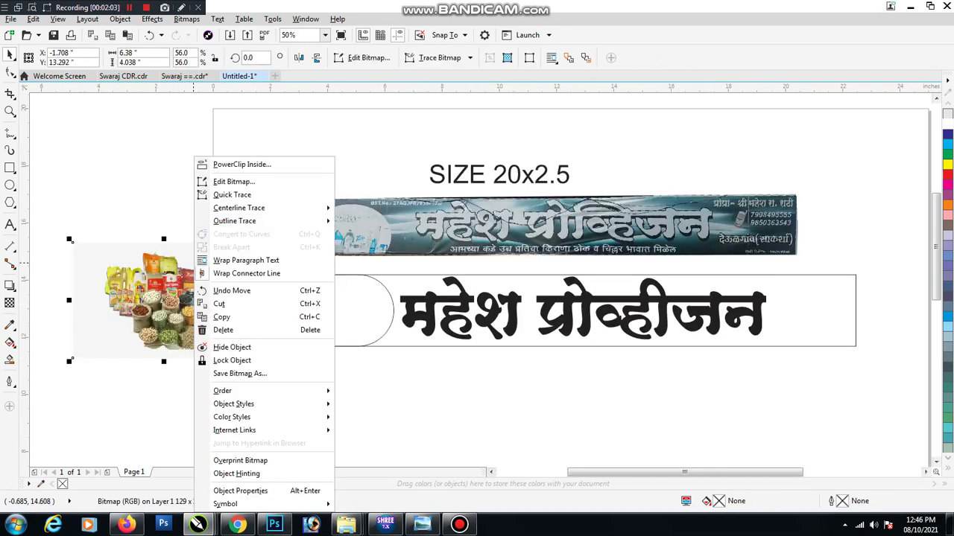
{"action": "left_click", "coordinate": [241, 164]}
{"action": "left_click", "coordinate": [350, 313]}
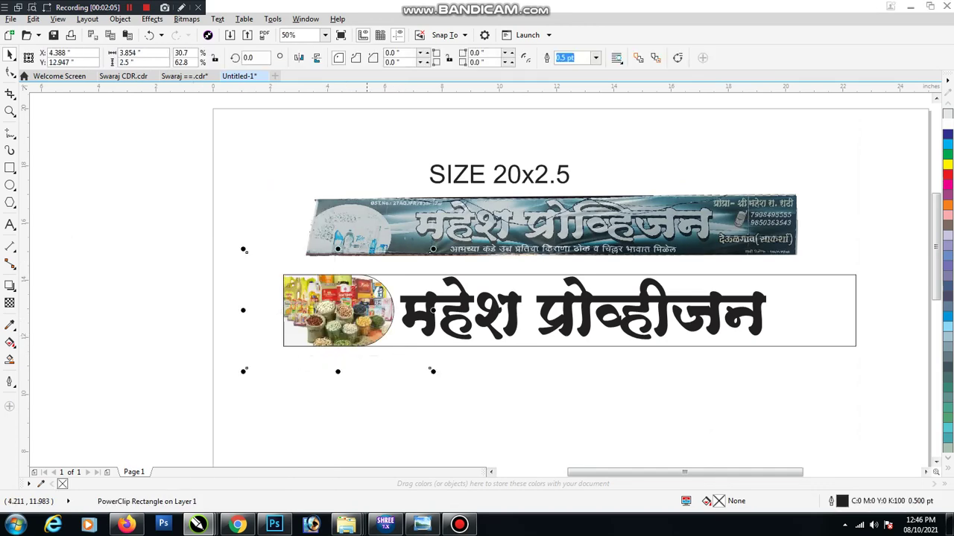
Scale the clipped grocery photo so it fills the rounded panel
{"action": "left_click", "coordinate": [431, 369], "text": "ctrl"}
{"action": "left_click_drag", "start_coordinate": [425, 366], "coordinate": [406, 343]}
{"action": "scroll", "coordinate": [407, 342], "scroll_direction": "up", "scroll_amount": 2}
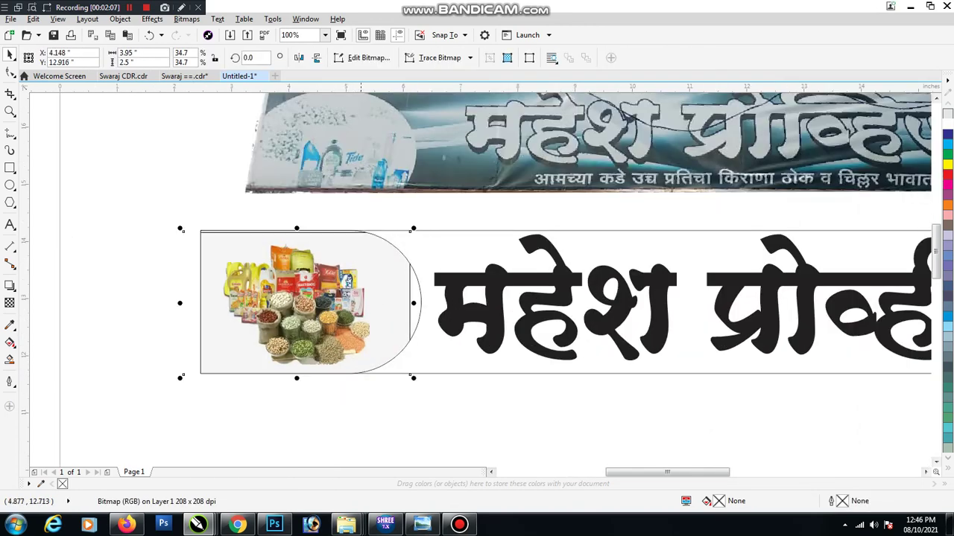
{"action": "left_click_drag", "start_coordinate": [413, 377], "coordinate": [436, 389]}
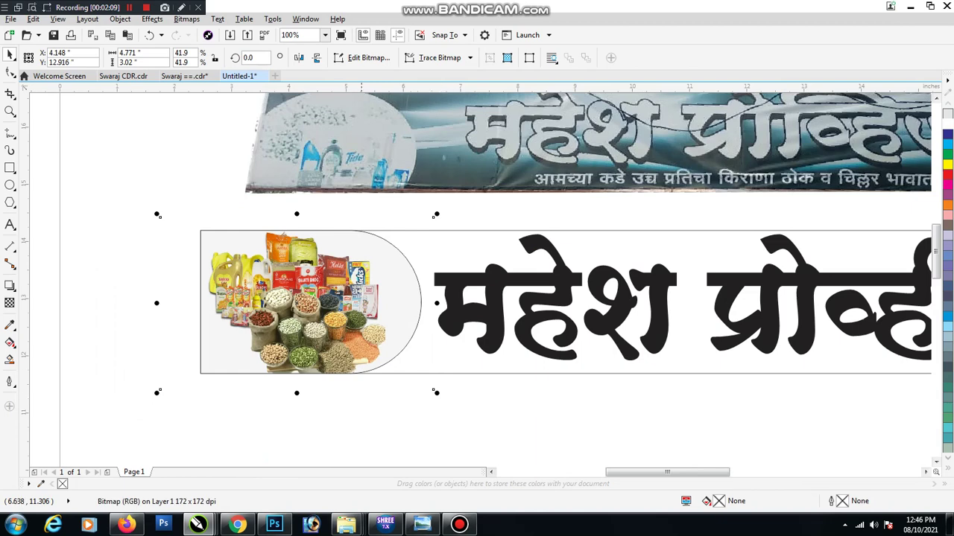
{"action": "left_click_drag", "start_coordinate": [328, 306], "coordinate": [328, 303]}
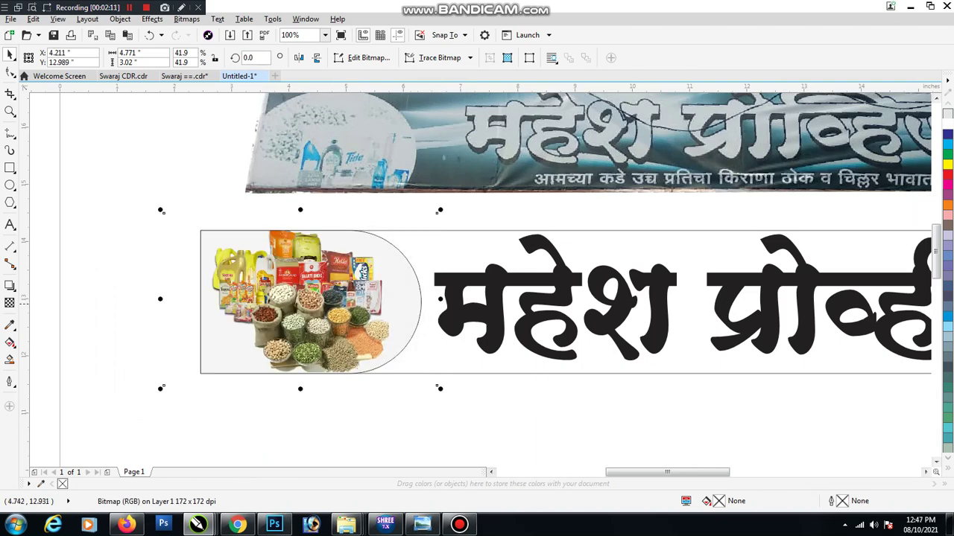
{"action": "left_click_drag", "start_coordinate": [436, 303], "coordinate": [447, 299]}
{"action": "scroll", "coordinate": [395, 361], "scroll_direction": "down", "scroll_amount": 3}
{"action": "left_click", "coordinate": [395, 361]}
{"action": "scroll", "coordinate": [395, 361], "scroll_direction": "down", "scroll_amount": 1}
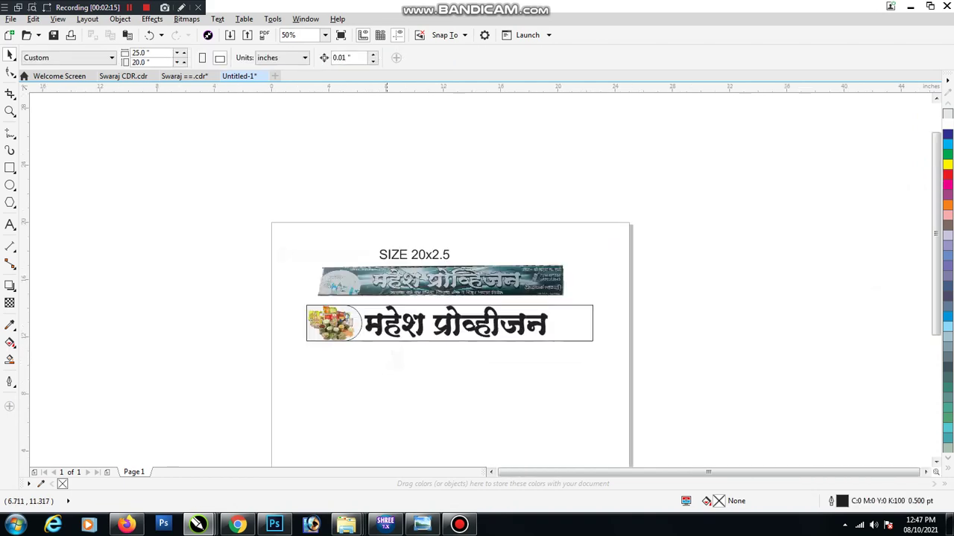
{"action": "scroll", "coordinate": [397, 361], "scroll_direction": "up", "scroll_amount": 1}
{"action": "left_click", "coordinate": [315, 302]}
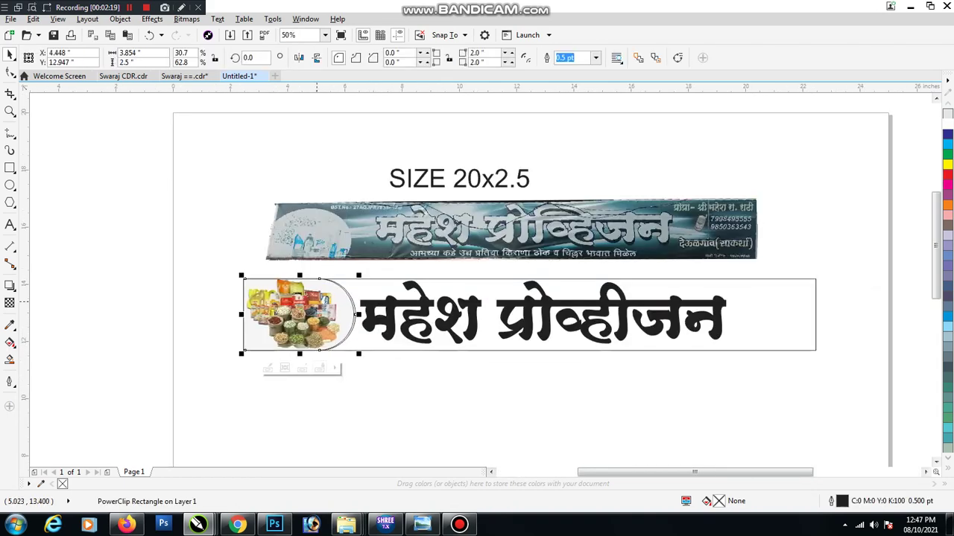
{"action": "left_click", "coordinate": [285, 368]}
Set the photo panel's frame type to None and fill the crescent shape orange
{"action": "key", "text": "Escape"}
{"action": "scroll", "coordinate": [353, 314], "scroll_direction": "up", "scroll_amount": 1}
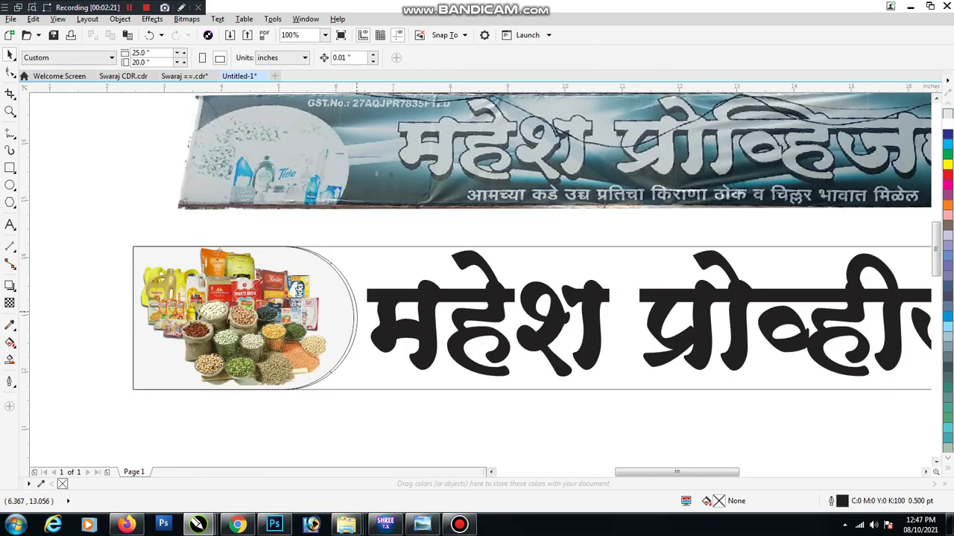
{"action": "left_click", "coordinate": [358, 313]}
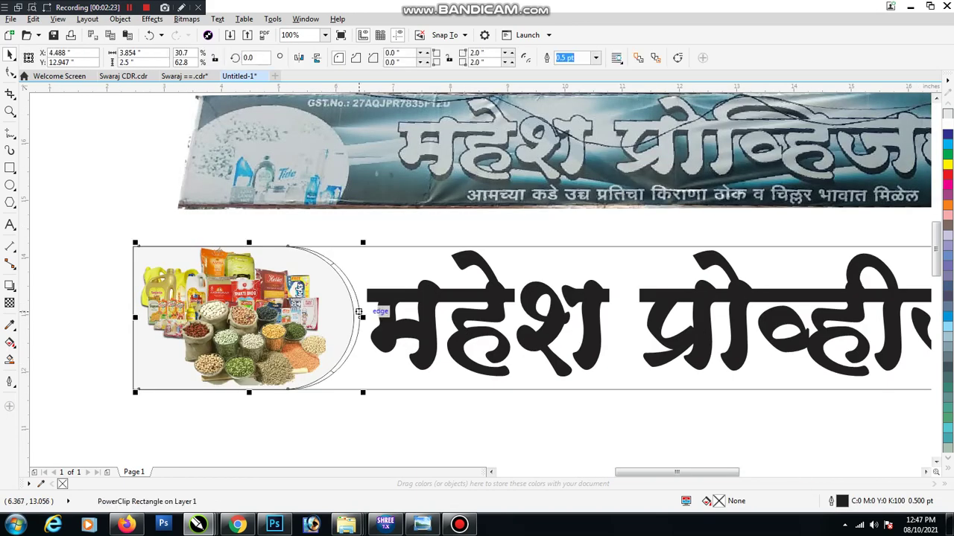
{"action": "right_click", "coordinate": [359, 312]}
{"action": "mouse_move", "coordinate": [447, 151]}
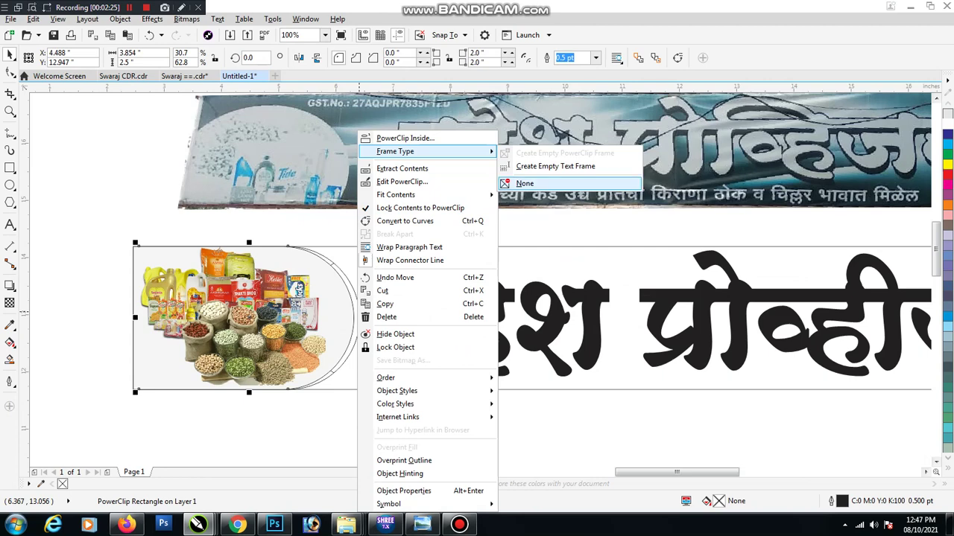
{"action": "left_click", "coordinate": [524, 183]}
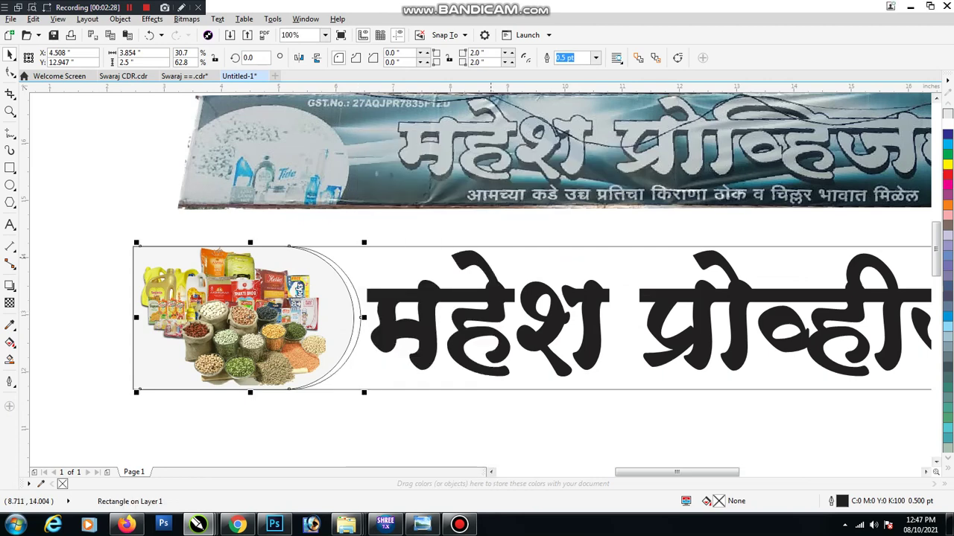
{"action": "left_click", "coordinate": [946, 204]}
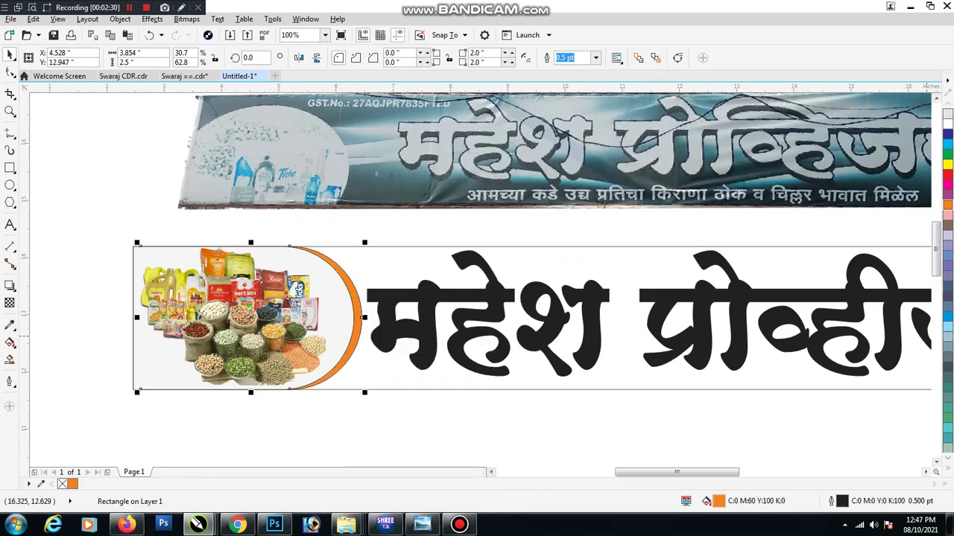
{"action": "scroll", "coordinate": [279, 331], "scroll_direction": "down", "scroll_amount": 2}
{"action": "key", "text": "Escape"}
{"action": "scroll", "coordinate": [409, 334], "scroll_direction": "up", "scroll_amount": 1}
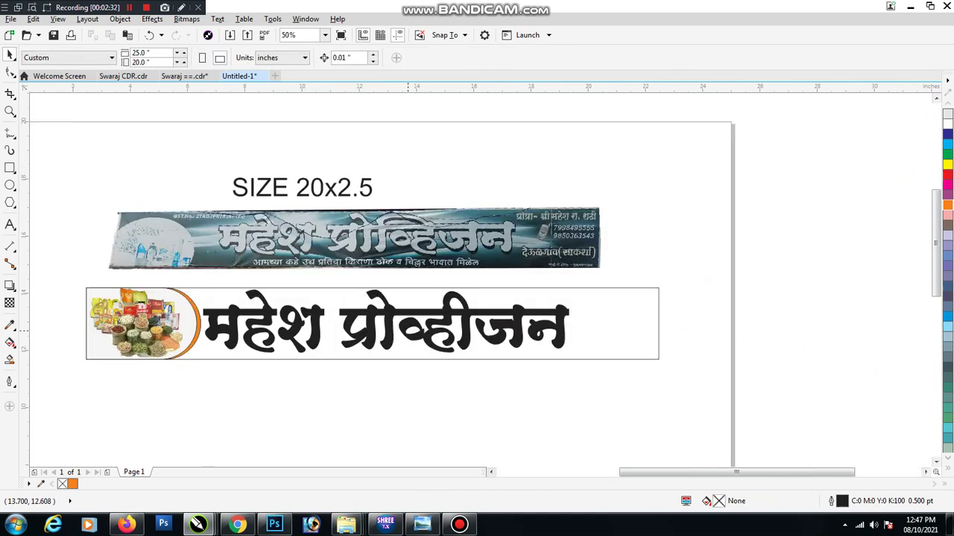
Colour the Marathi title red and shorten it from the top to about 173 pt
{"action": "left_click", "coordinate": [409, 334]}
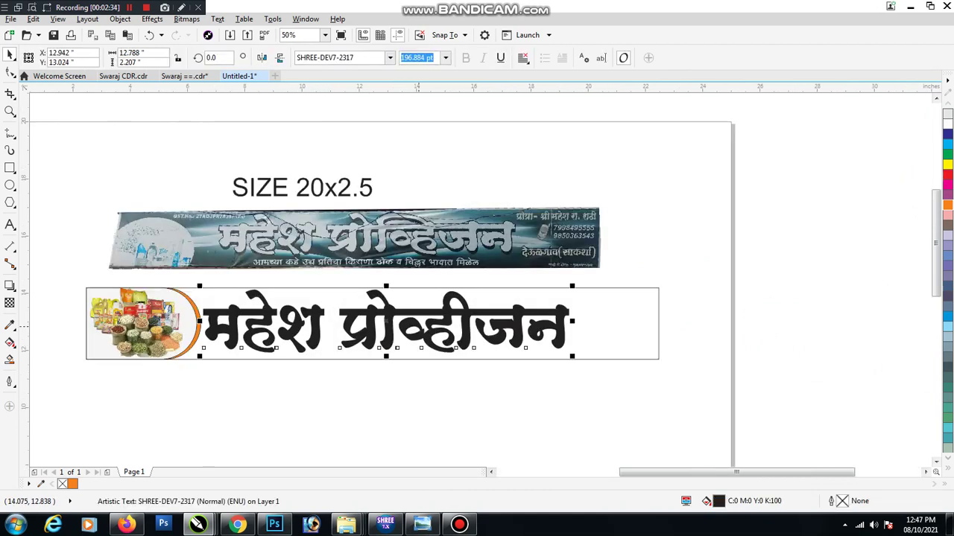
{"action": "left_click", "coordinate": [947, 175]}
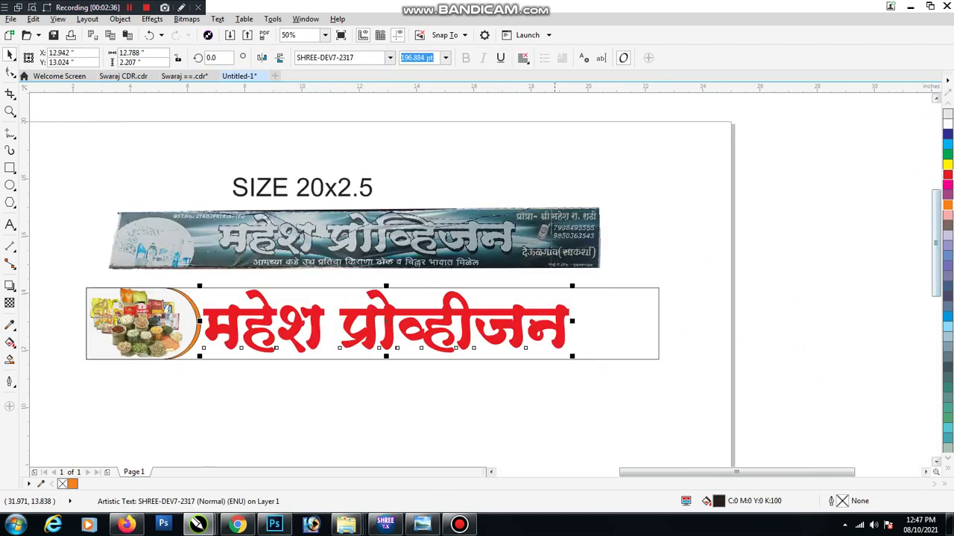
{"action": "left_click", "coordinate": [450, 140]}
{"action": "left_click", "coordinate": [473, 309]}
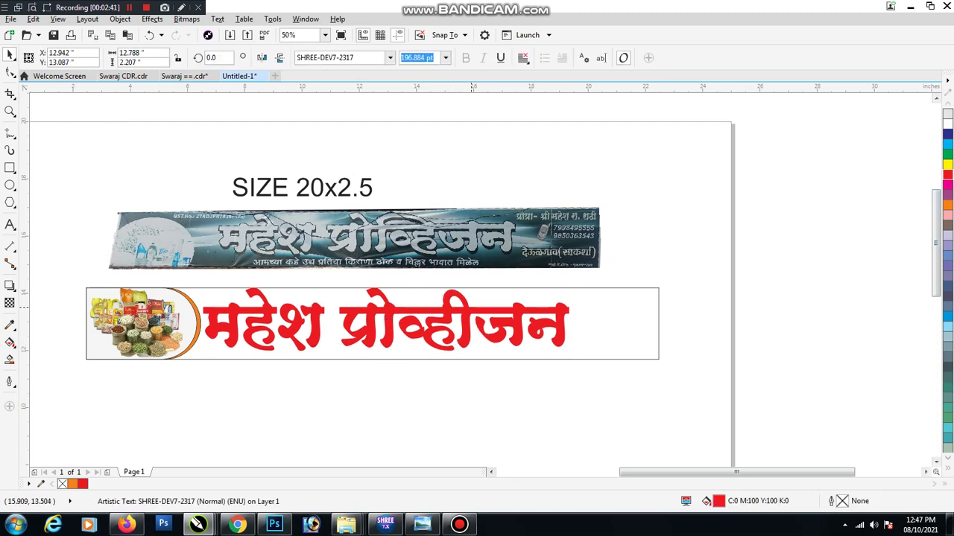
{"action": "key", "text": "Escape"}
{"action": "left_click", "coordinate": [370, 318]}
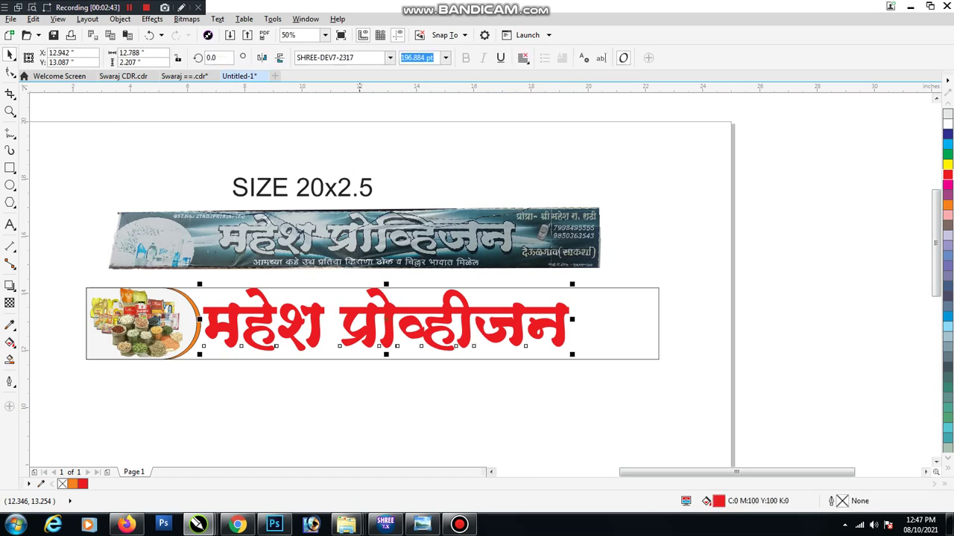
{"action": "left_click_drag", "start_coordinate": [386, 287], "coordinate": [390, 383]}
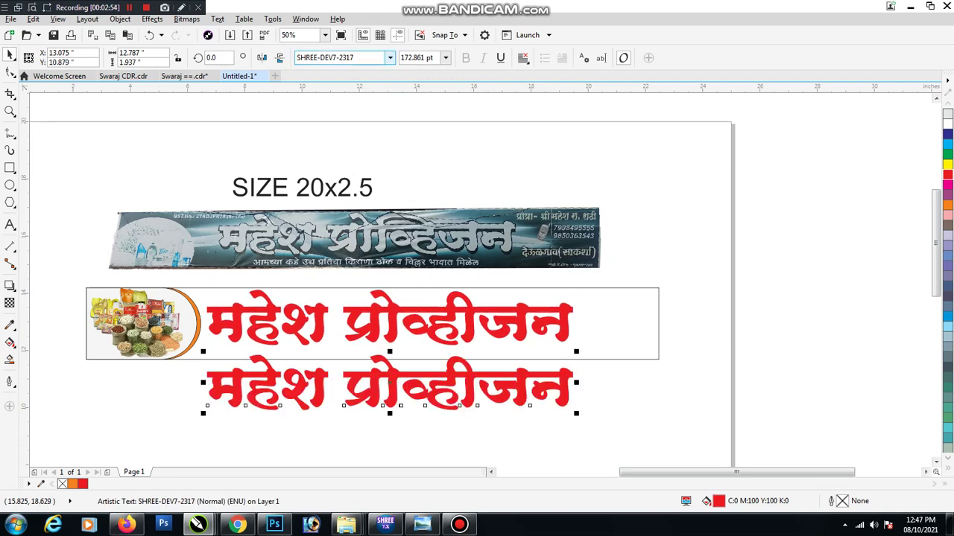
Switch the copied title to SHREE-DEV7-5032 and shrink it below the frame
{"action": "double_click", "coordinate": [347, 58]}
{"action": "type", "text": "5"}
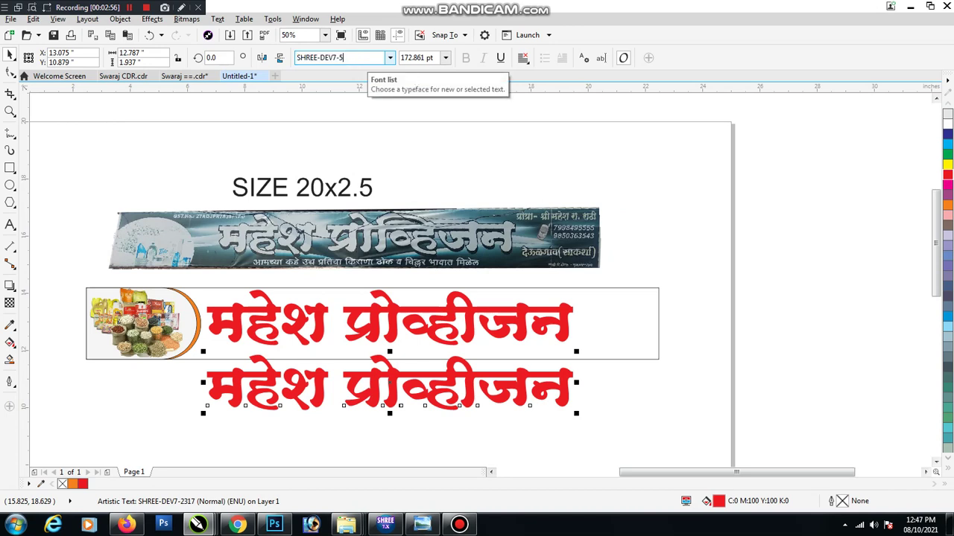
{"action": "type", "text": "032"}
{"action": "key", "text": "Return"}
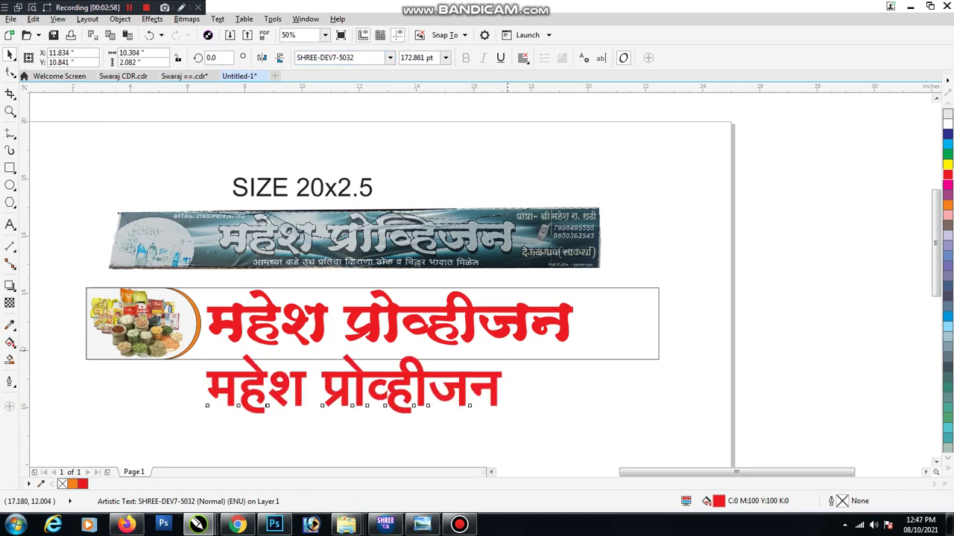
{"action": "left_click_drag", "start_coordinate": [507, 351], "coordinate": [407, 371]}
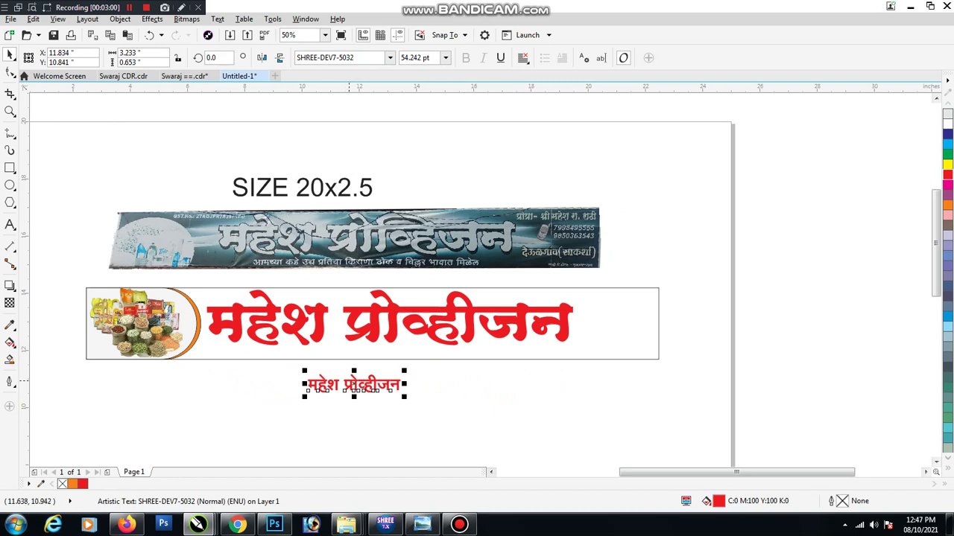
{"action": "left_click_drag", "start_coordinate": [354, 384], "coordinate": [352, 380]}
Retype the small text as 'आमच्याकडे उच्च प्रतिचा किराणा ठोक व चिल्लर भावात मिळेल'
{"action": "double_click", "coordinate": [340, 381]}
{"action": "key", "text": "ctrl+a"}
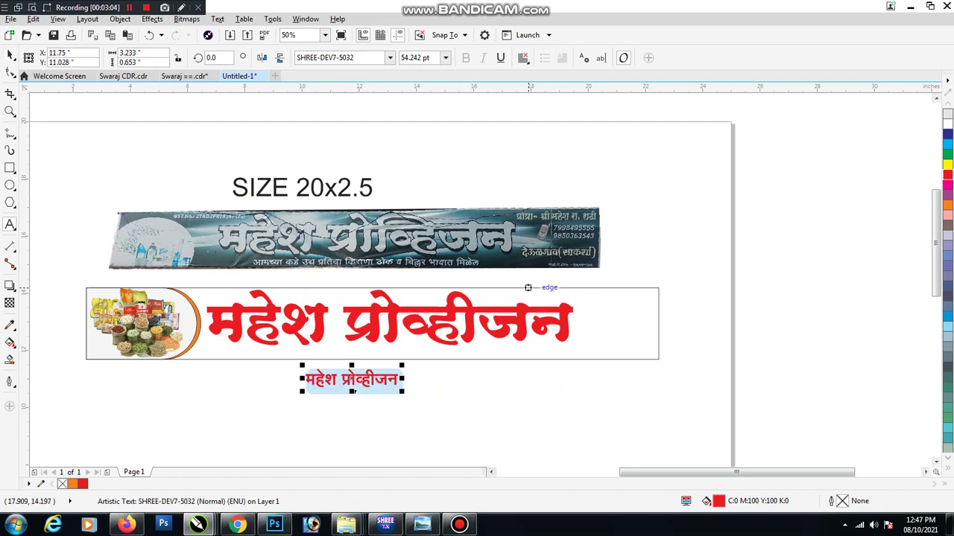
{"action": "type", "text": "आम"}
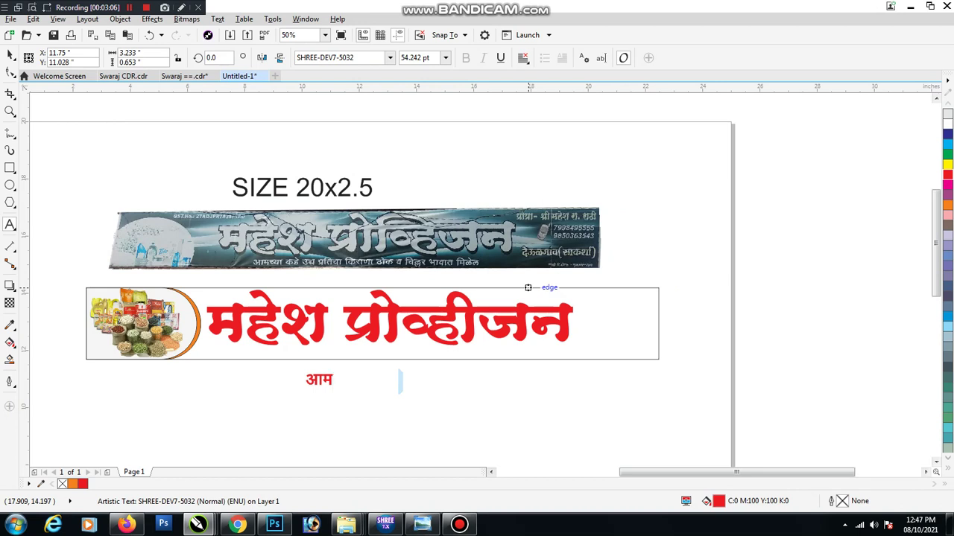
{"action": "type", "text": "च्याक"}
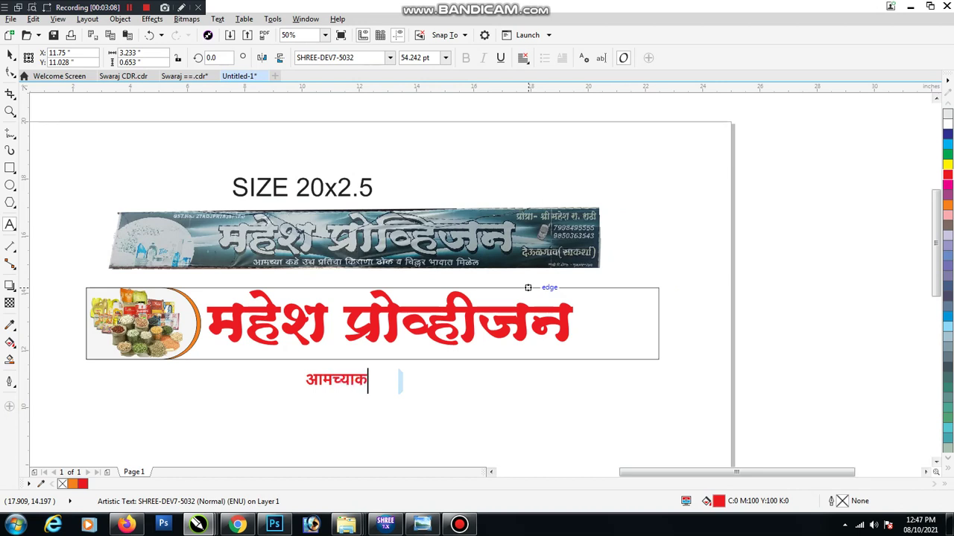
{"action": "type", "text": "डे उ"}
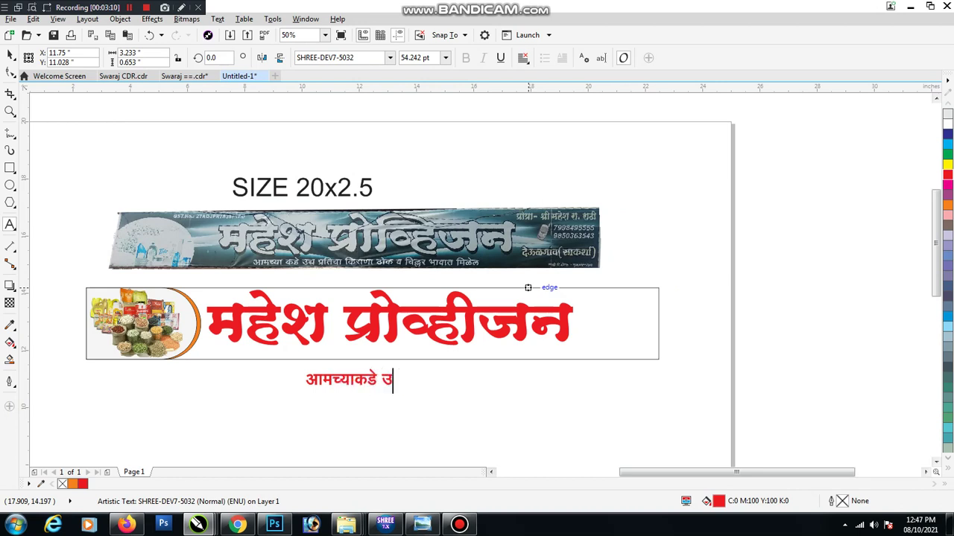
{"action": "type", "text": "च प्रतिचा"}
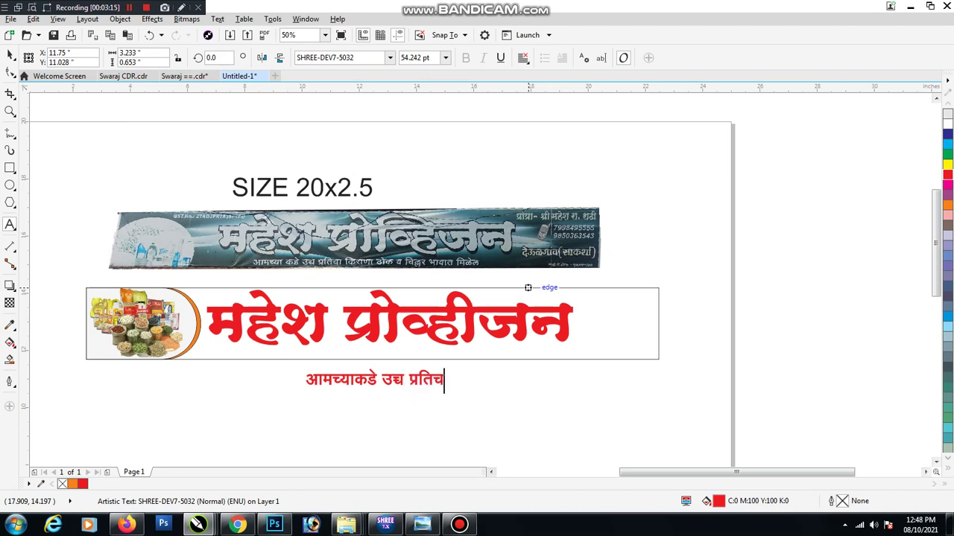
{"action": "type", "text": " किराणा "}
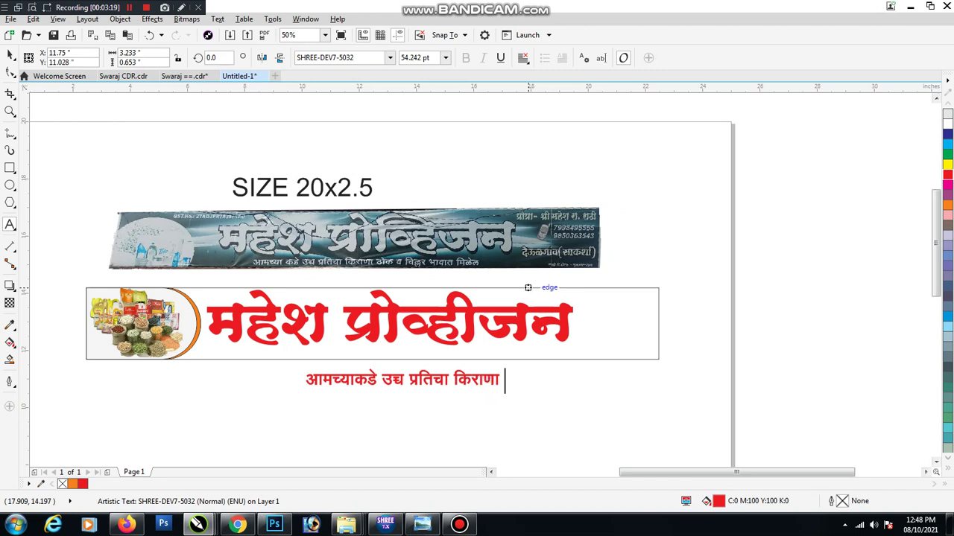
{"action": "type", "text": "डो"}
{"action": "type", "text": "ोक व"}
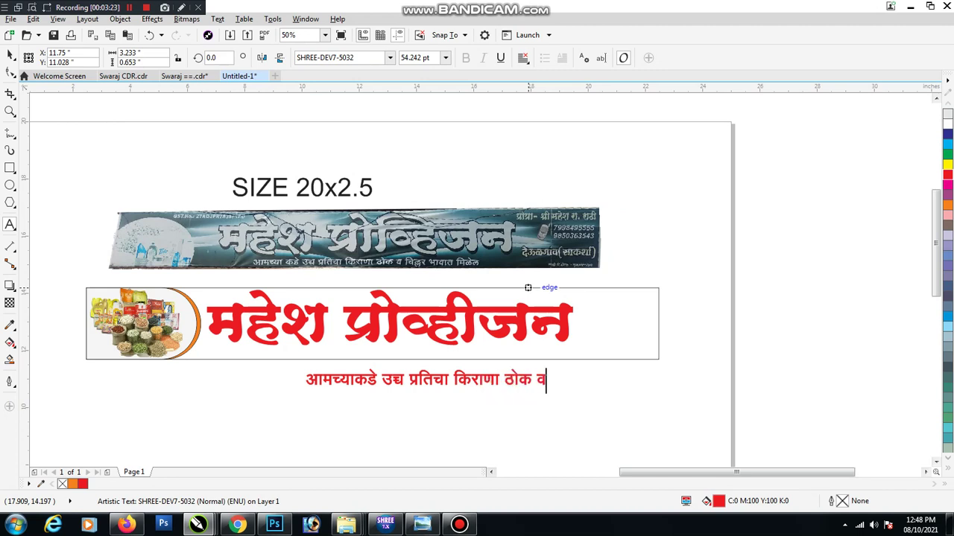
{"action": "type", "text": " चिल्"}
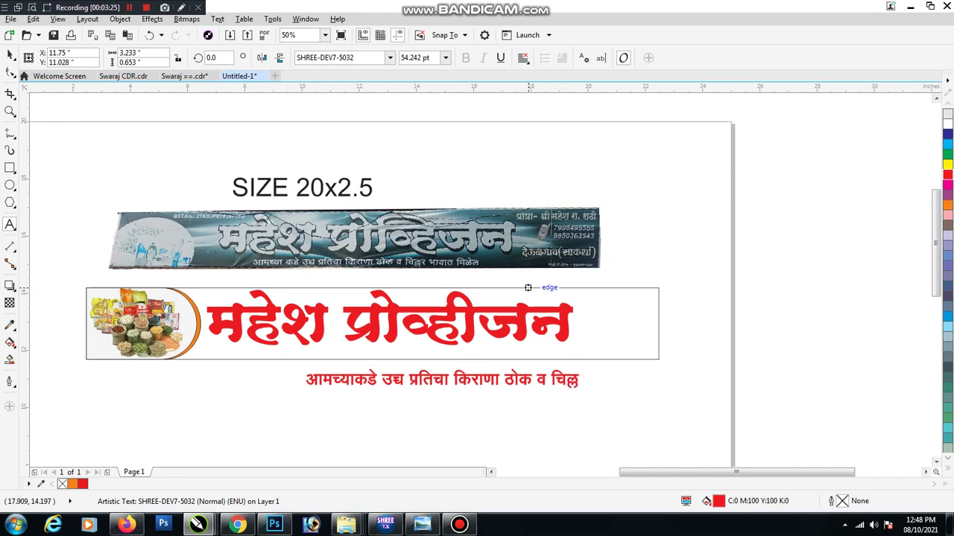
{"action": "type", "text": "लर भावात मिळ"}
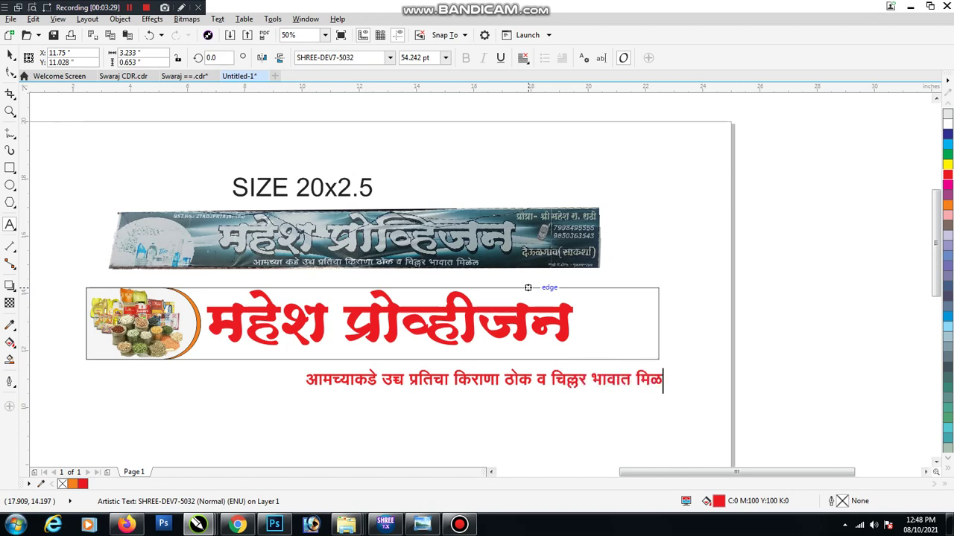
{"action": "type", "text": "ेल"}
{"action": "key", "text": "ctrl+space"}
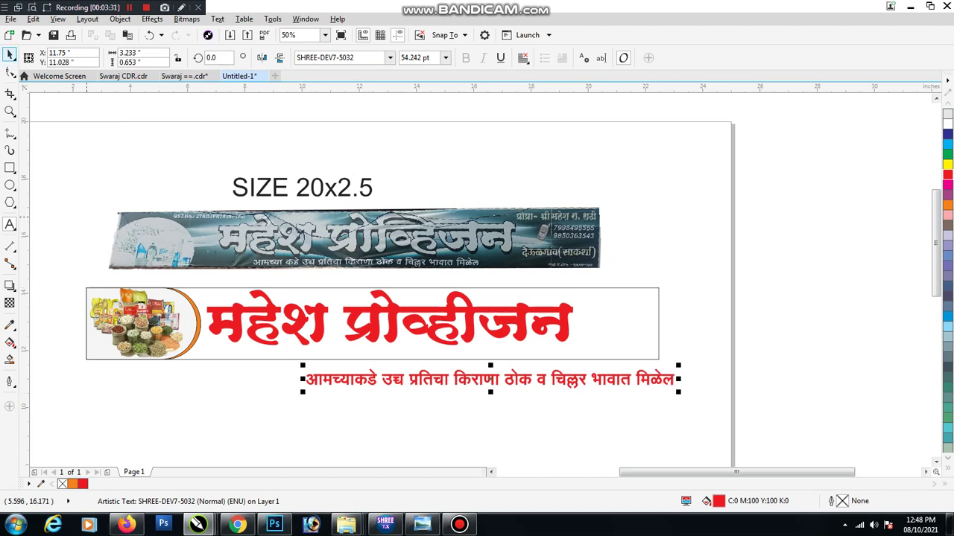
Scale the tagline to 37.378 pt and fit it inside the banner beneath the shop name
{"action": "left_click_drag", "start_coordinate": [678, 365], "coordinate": [571, 372]}
{"action": "left_click_drag", "start_coordinate": [491, 382], "coordinate": [449, 355]}
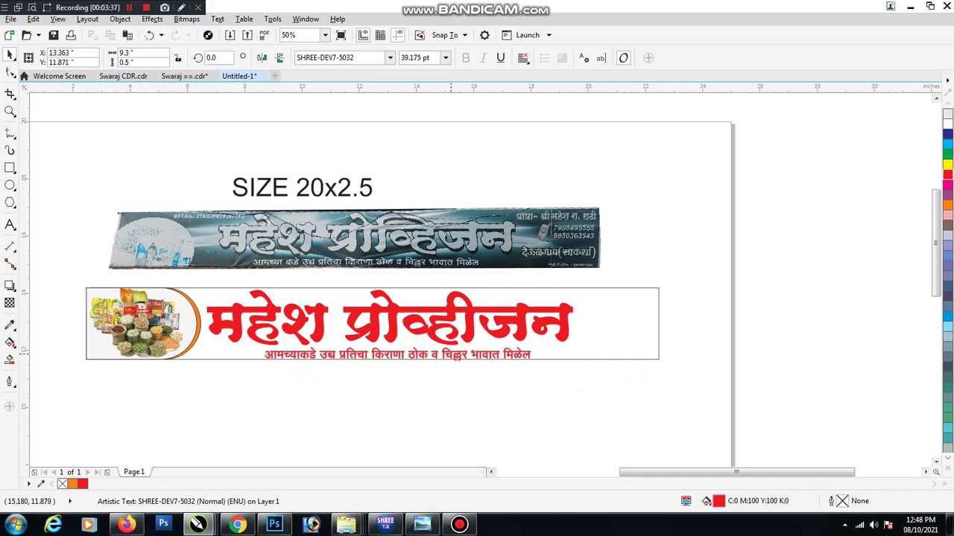
{"action": "scroll", "coordinate": [377, 334], "scroll_direction": "up", "scroll_amount": 2}
{"action": "left_click", "coordinate": [377, 321], "text": "shift"}
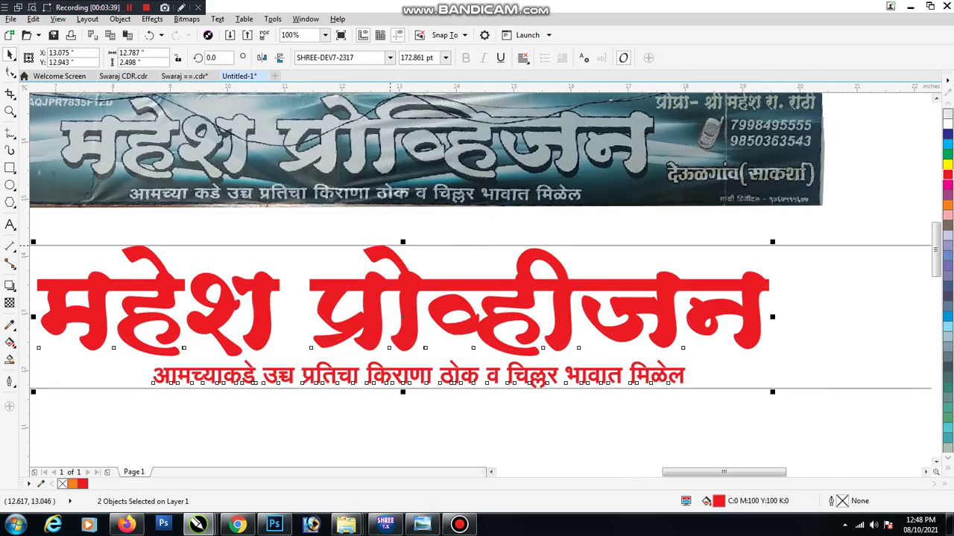
{"action": "scroll", "coordinate": [389, 246], "scroll_direction": "down", "scroll_amount": 2}
{"action": "left_click", "coordinate": [476, 386]}
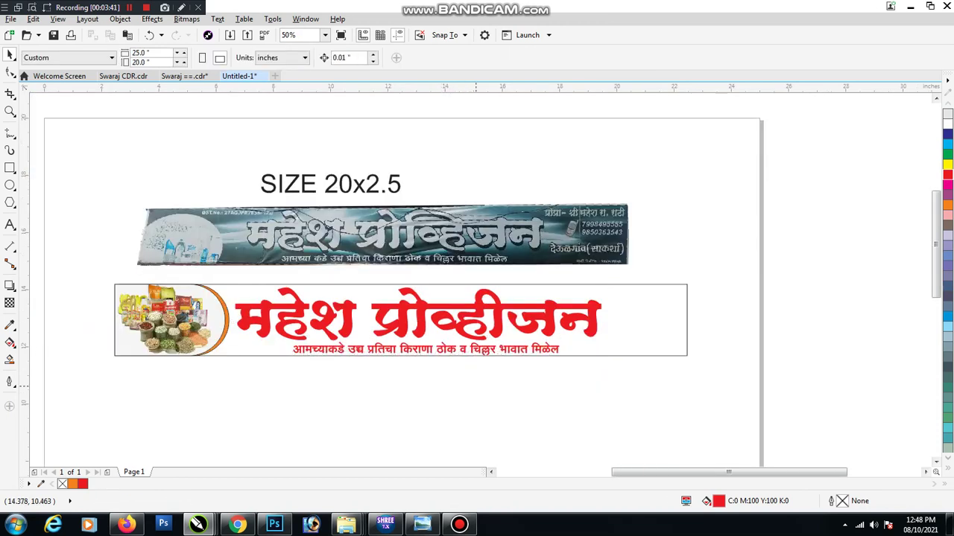
{"action": "left_click", "coordinate": [486, 345]}
{"action": "key", "text": "Left"}
{"action": "key", "text": "Left"}
{"action": "key", "text": "Left"}
{"action": "key", "text": "Left"}
{"action": "key", "text": "Left"}
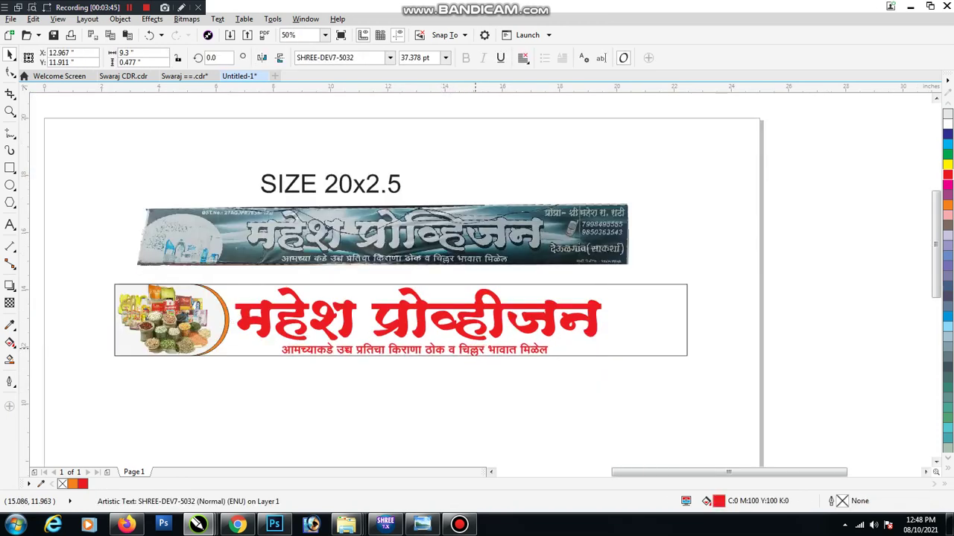
{"action": "key", "text": "Escape"}
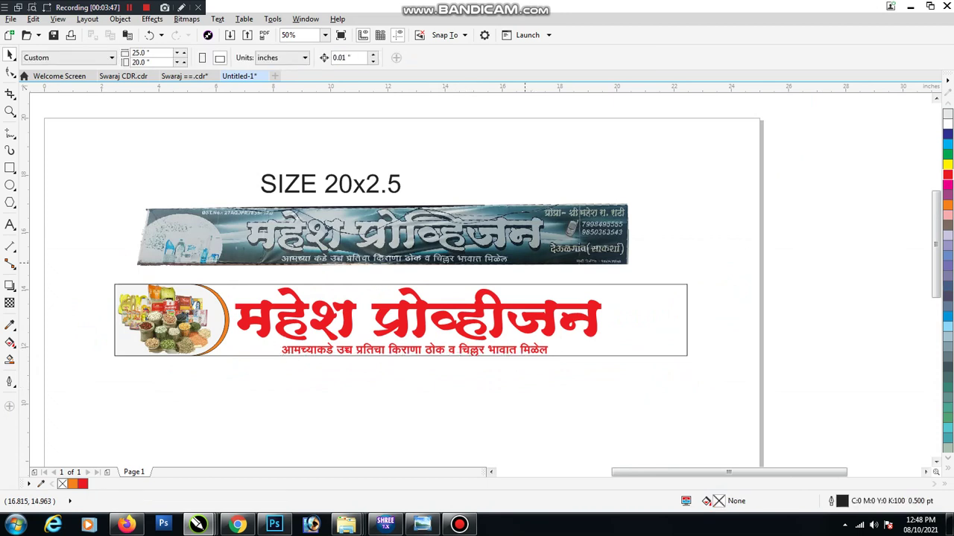
{"action": "left_click", "coordinate": [477, 348]}
Copy the tagline to the top right, retype it as the proprietor's name, and position it
{"action": "left_click_drag", "start_coordinate": [477, 349], "coordinate": [800, 295]}
{"action": "key", "text": "F8"}
{"action": "key", "text": "ctrl+a"}
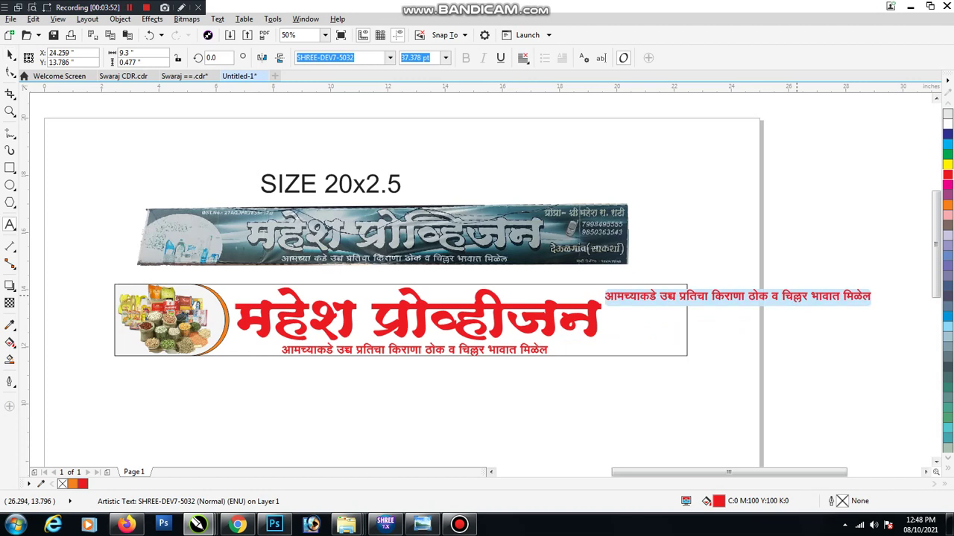
{"action": "type", "text": "पओ"}
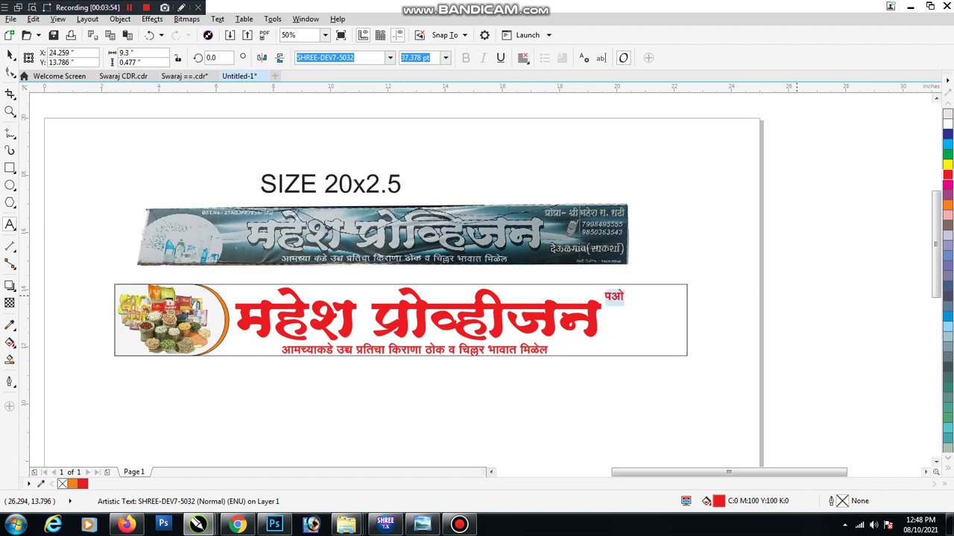
{"action": "key", "text": "BackSpace"}
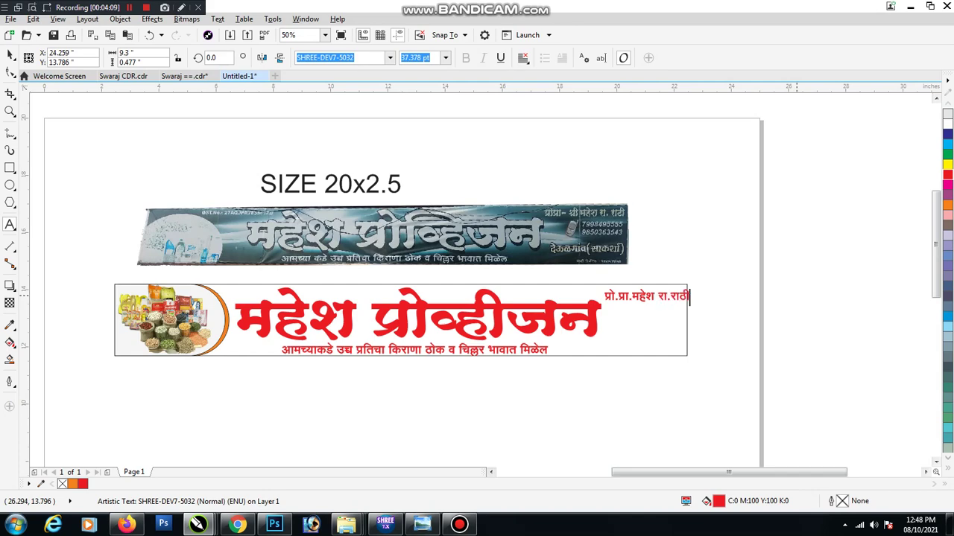
{"action": "key", "text": "ctrl+space"}
{"action": "scroll", "coordinate": [666, 292], "scroll_direction": "up", "scroll_amount": 1}
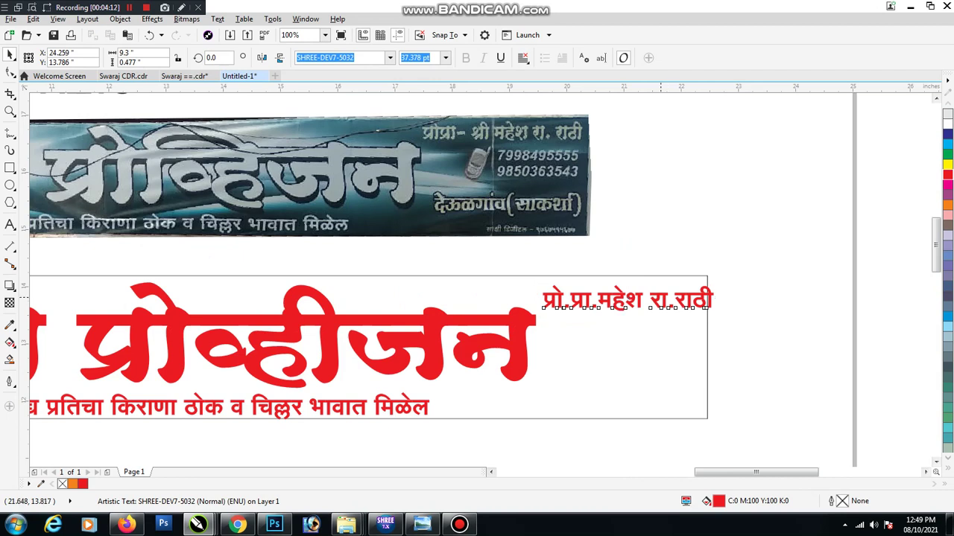
{"action": "left_click_drag", "start_coordinate": [667, 292], "coordinate": [655, 328]}
Replace the duplicated proprietor line with the two shop phone numbers on separate lines
{"action": "right_click", "coordinate": [655, 327]}
{"action": "left_click", "coordinate": [655, 327]}
{"action": "double_click", "coordinate": [666, 340]}
{"action": "key", "text": "ctrl+a"}
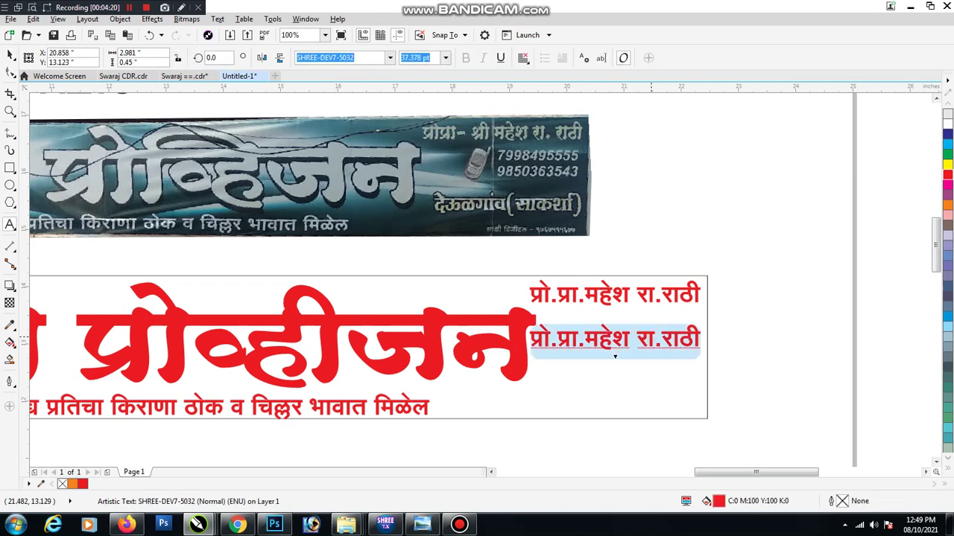
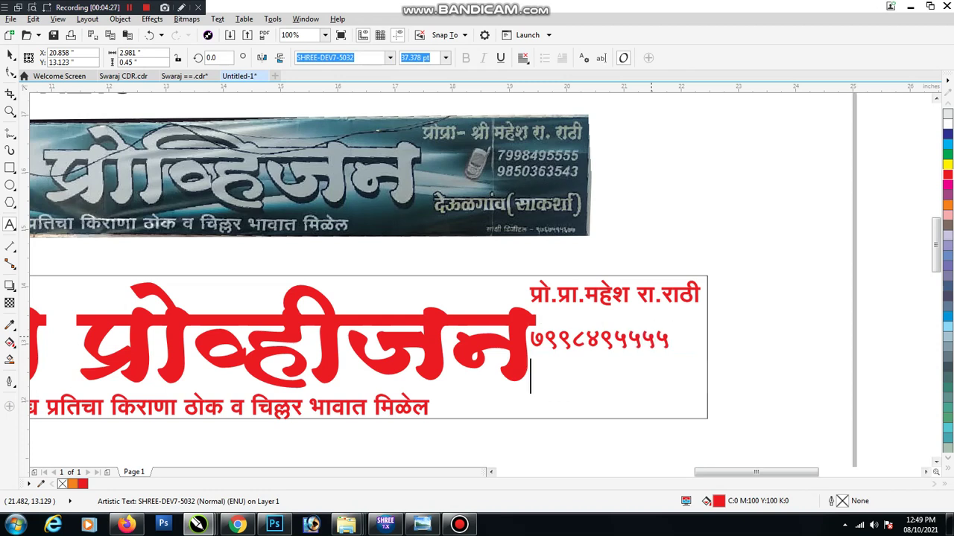
{"action": "key", "text": "Return"}
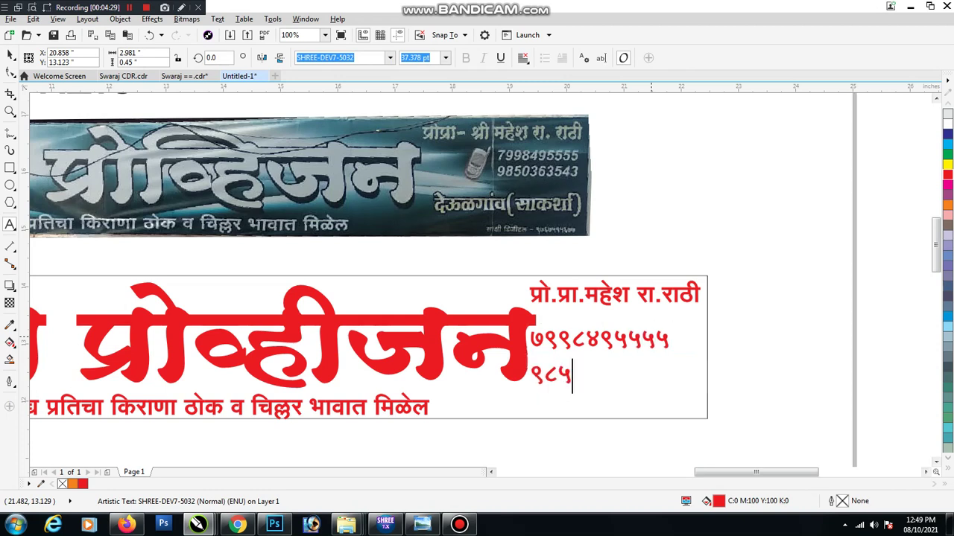
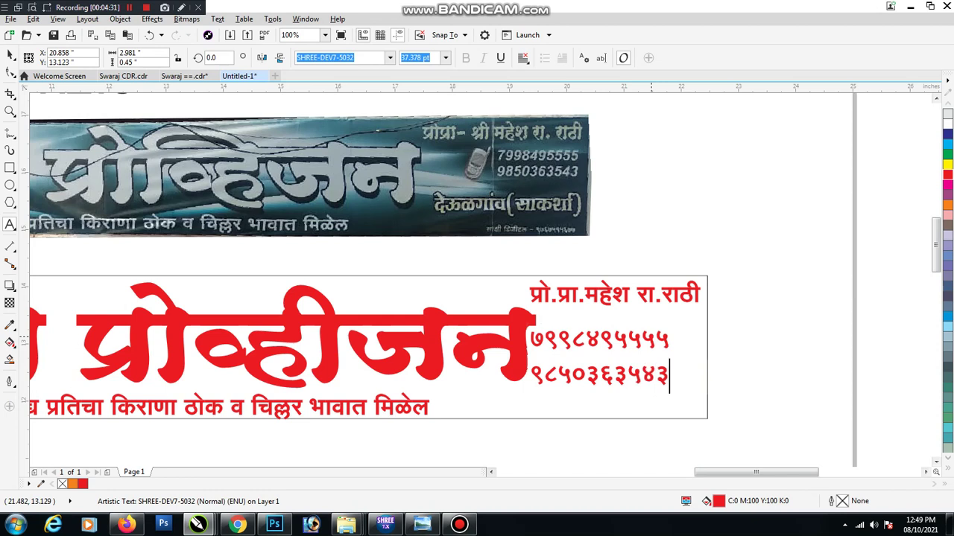
{"action": "key", "text": "ctrl+a"}
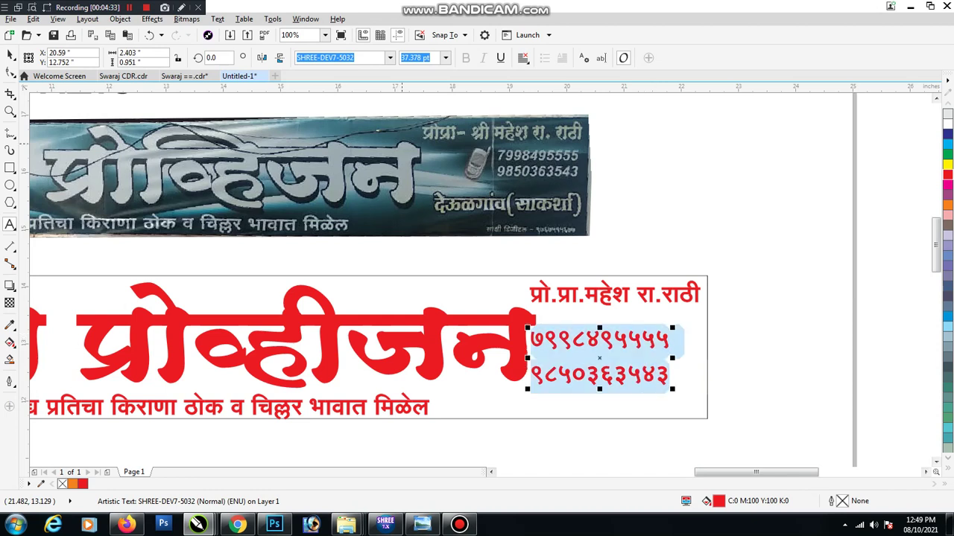
{"action": "key", "text": "F10"}
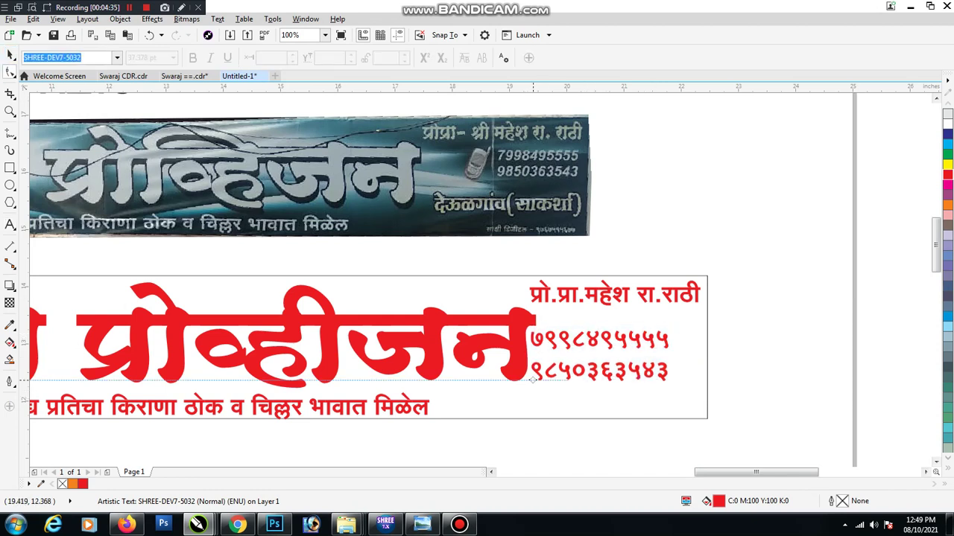
Set the phone numbers in Segoe UI, shrink them to about 29 pt, and place them under the proprietor line
{"action": "key", "text": "space"}
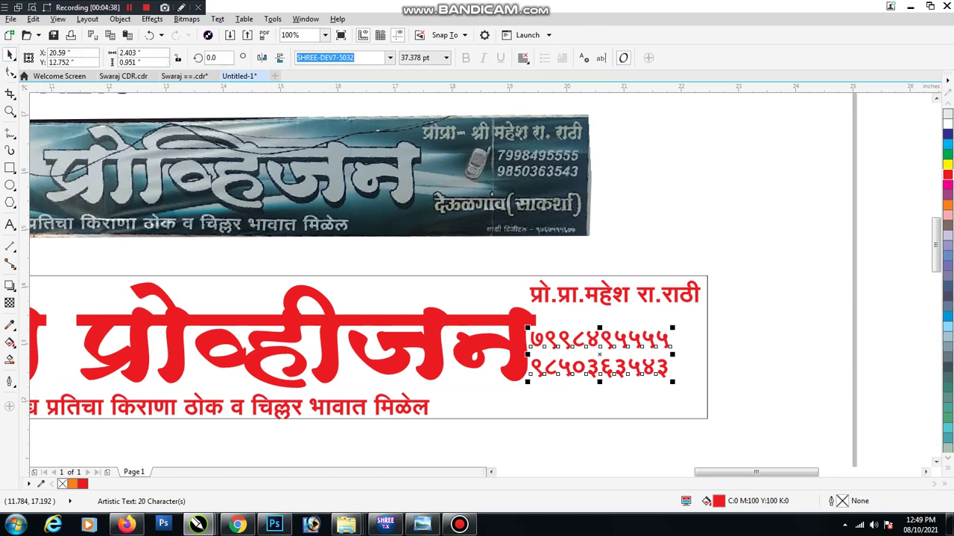
{"action": "type", "text": "Segoe UI"}
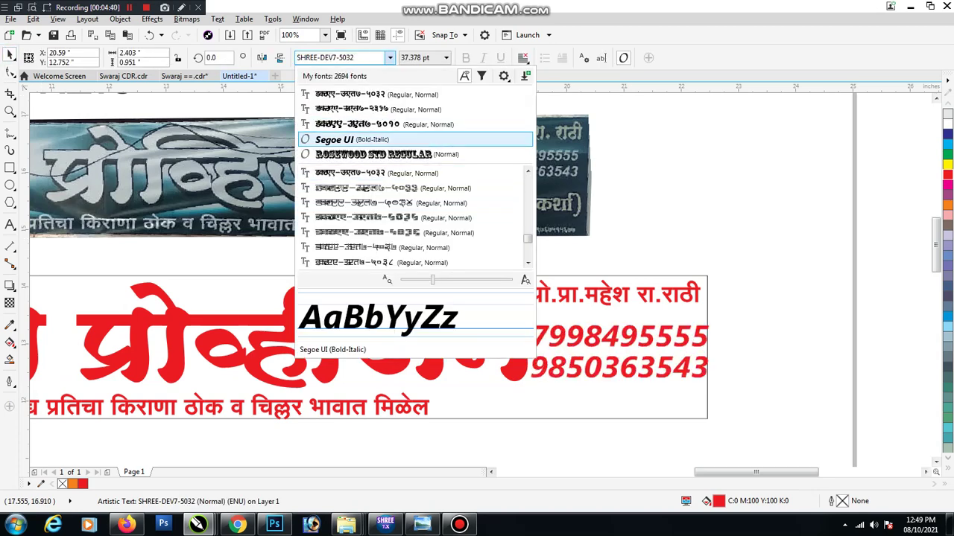
{"action": "key", "text": "Return"}
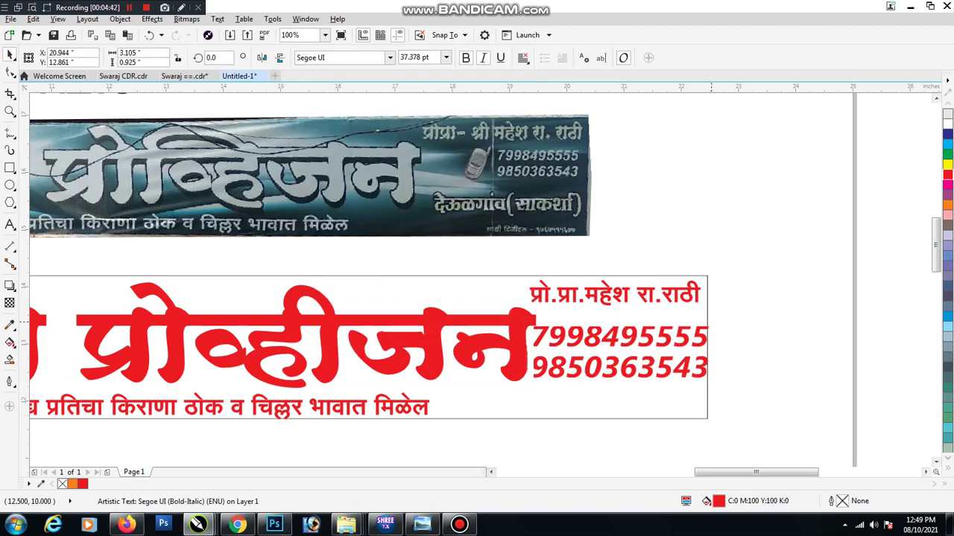
{"action": "left_click_drag", "start_coordinate": [528, 322], "coordinate": [549, 328]}
{"action": "left_click_drag", "start_coordinate": [681, 336], "coordinate": [689, 399]}
Retype the bottom-right copy as (देऊळगांव साकर्शा) and narrow it slightly to fit the banner
{"action": "left_click", "coordinate": [655, 294]}
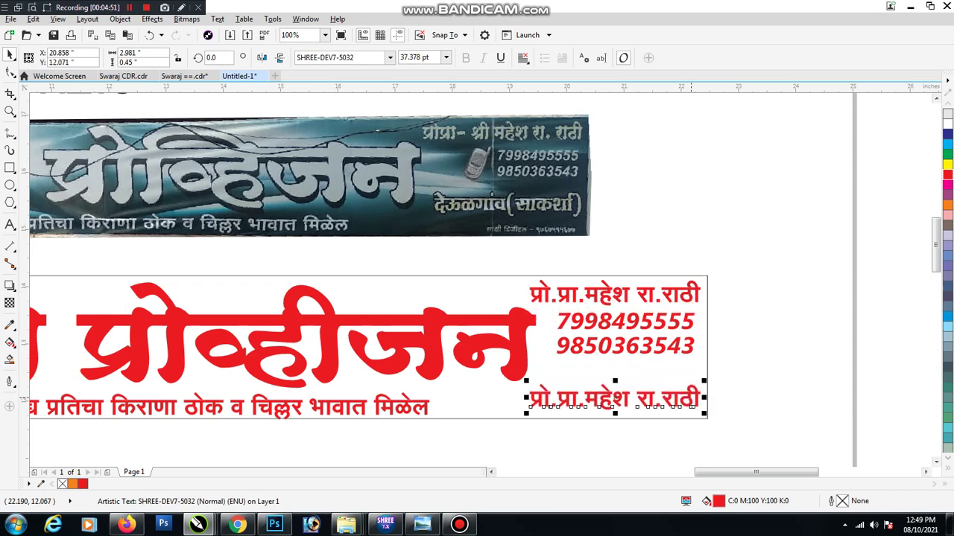
{"action": "key", "text": "F8"}
{"action": "type", "text": "दे"}
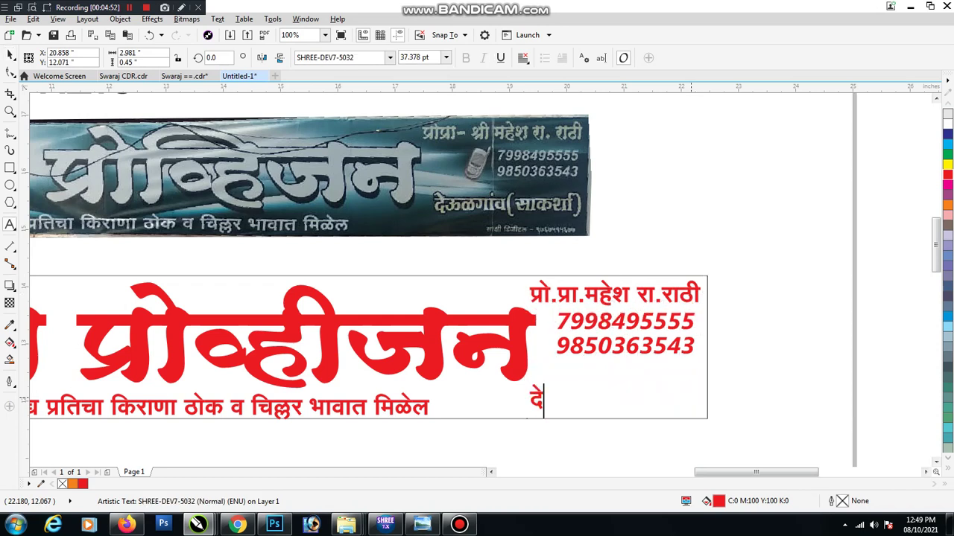
{"action": "type", "text": "ऊळगाव"}
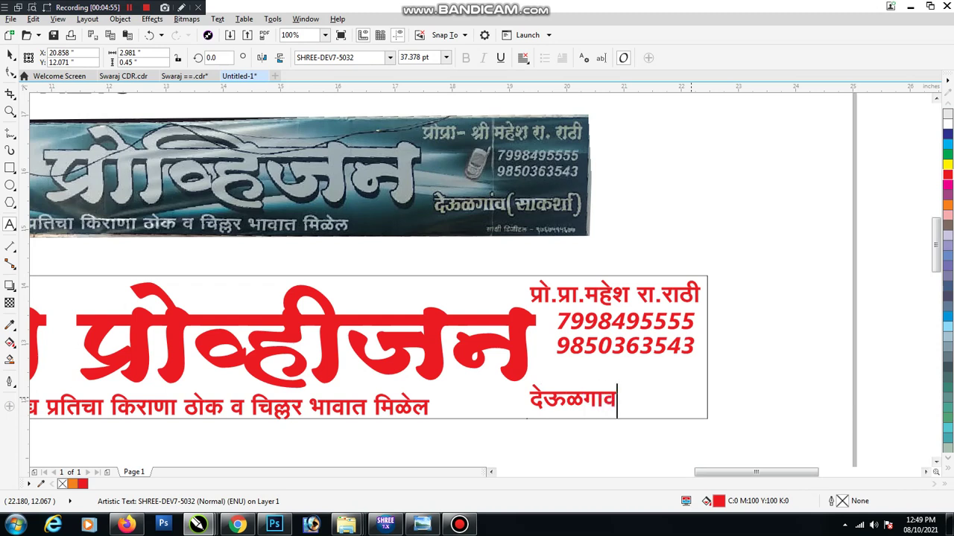
{"action": "key", "text": "Escape"}
{"action": "left_click", "coordinate": [618, 401]}
{"action": "key", "text": "BackSpace"}
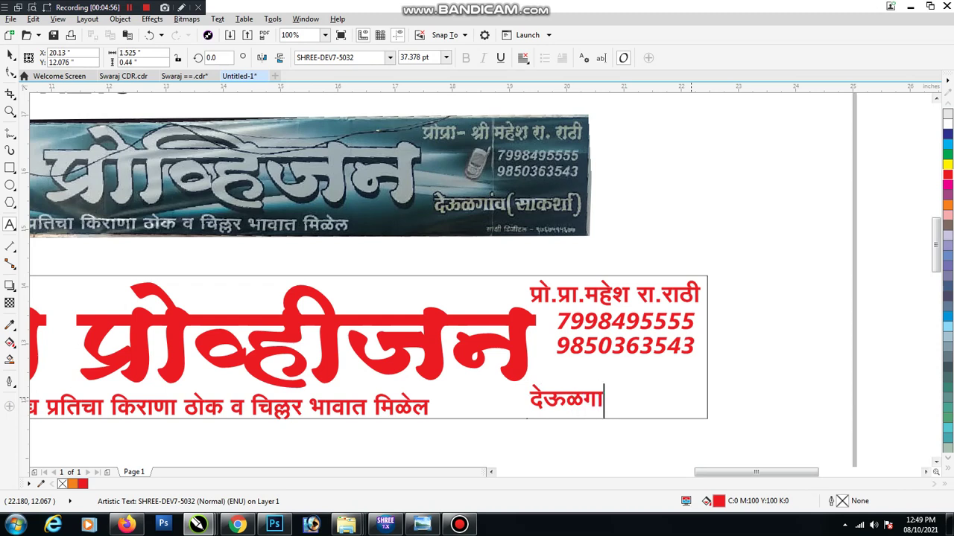
{"action": "type", "text": "ंव "}
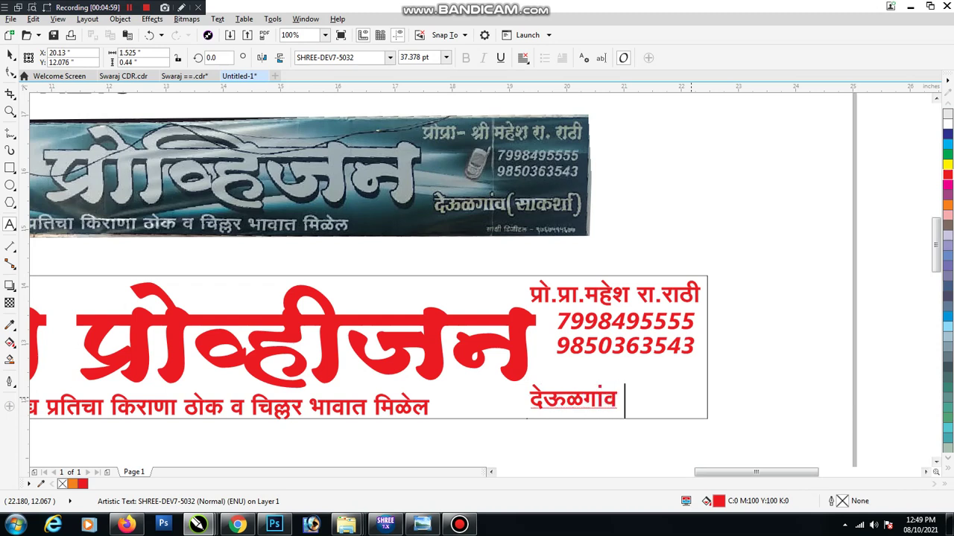
{"action": "type", "text": "साकश"}
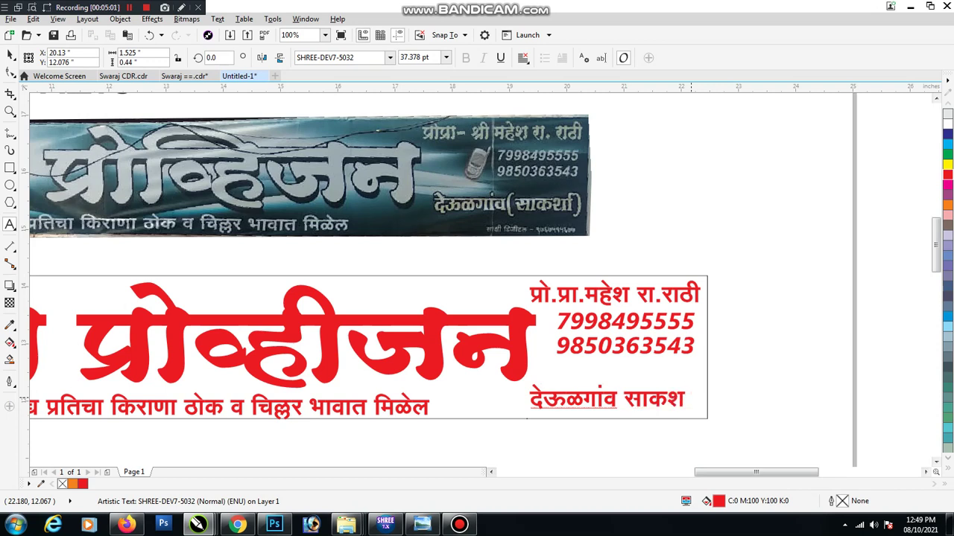
{"action": "type", "text": "ार्)"}
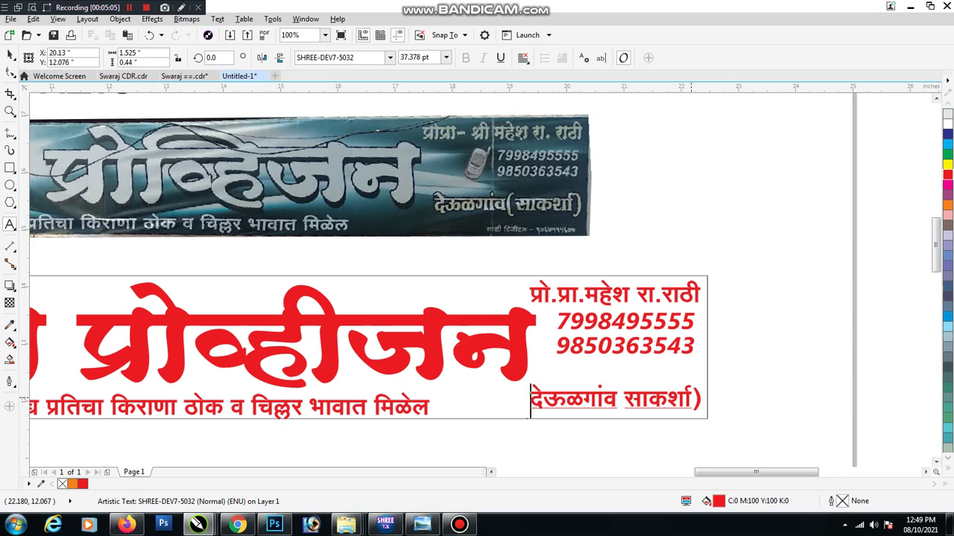
{"action": "type", "text": "("}
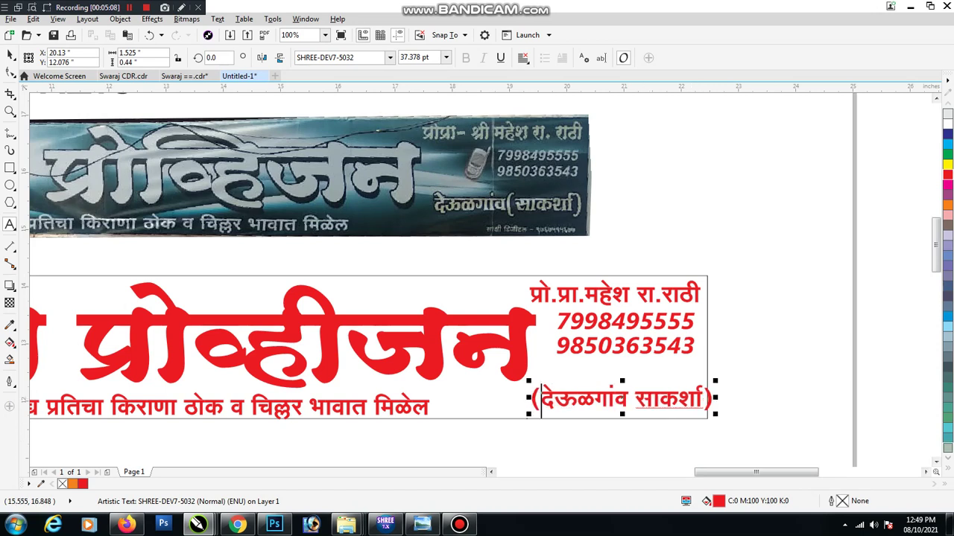
{"action": "key", "text": "Escape"}
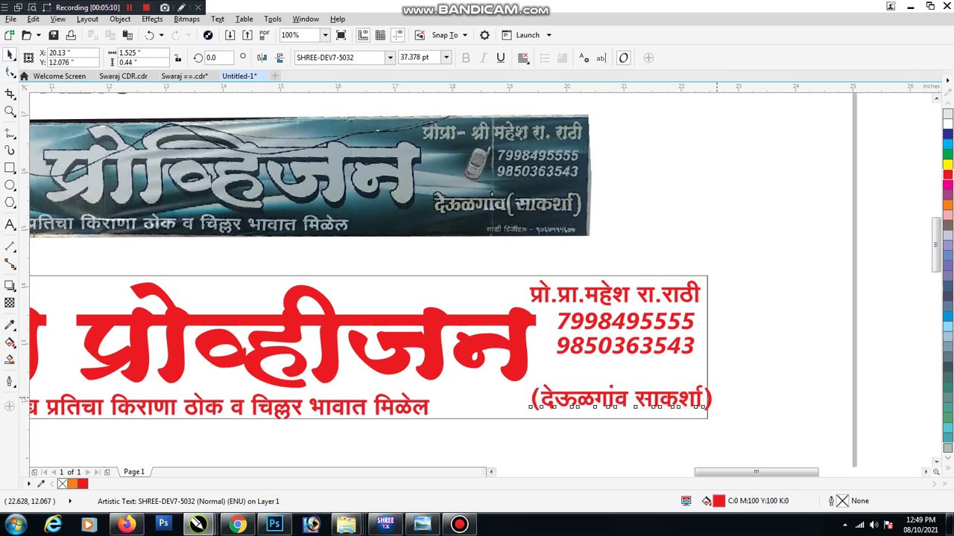
{"action": "left_click_drag", "start_coordinate": [715, 395], "coordinate": [665, 389]}
{"action": "key", "text": "Escape"}
Move the blue wave image onto the page and PowerClip it inside the banner rectangle
{"action": "scroll", "coordinate": [672, 335], "scroll_direction": "down", "scroll_amount": 2}
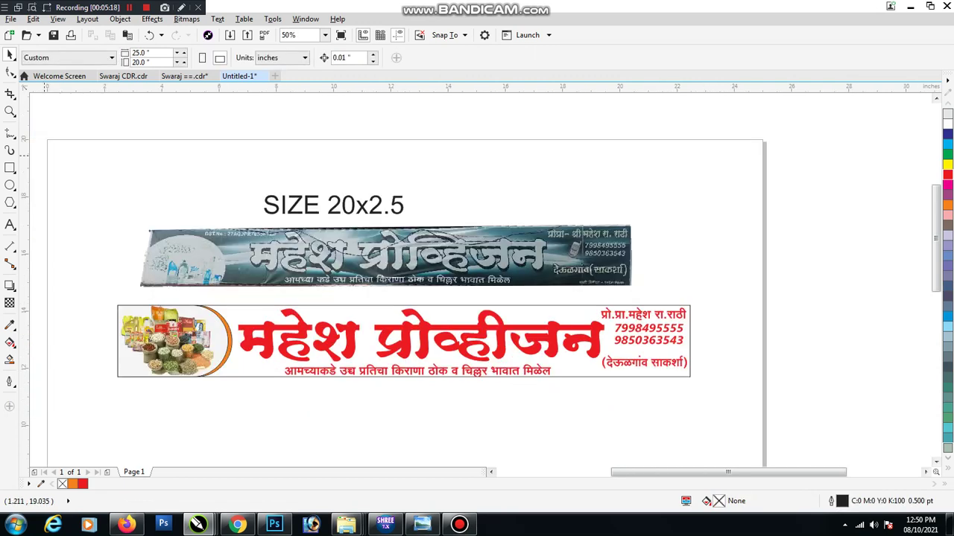
{"action": "left_click", "coordinate": [196, 76]}
{"action": "left_click", "coordinate": [239, 76]}
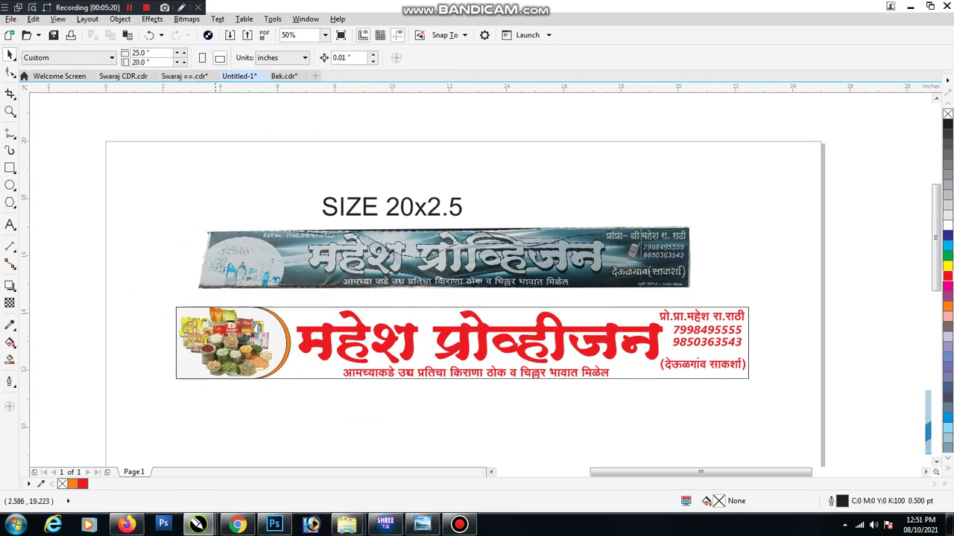
{"action": "scroll", "coordinate": [231, 183], "scroll_direction": "down", "scroll_amount": 1}
{"action": "left_click", "coordinate": [701, 303]}
{"action": "left_click_drag", "start_coordinate": [700, 303], "coordinate": [378, 309]}
{"action": "scroll", "coordinate": [278, 280], "scroll_direction": "up", "scroll_amount": 1}
{"action": "right_click", "coordinate": [326, 336]}
{"action": "left_click", "coordinate": [373, 164]}
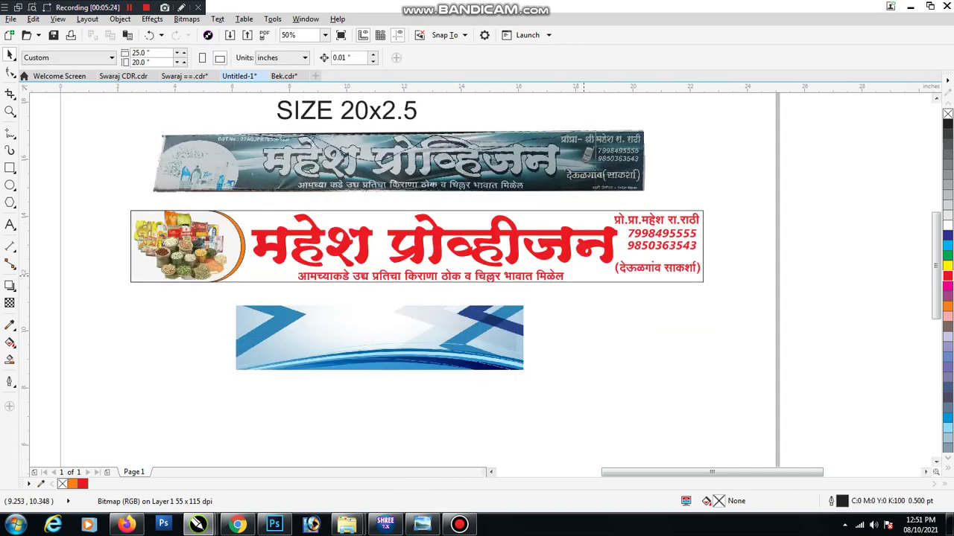
{"action": "left_click", "coordinate": [417, 249]}
Enlarge the blue image inside the PowerClip, wider and taller, so it covers the whole banner
{"action": "left_click", "coordinate": [385, 299]}
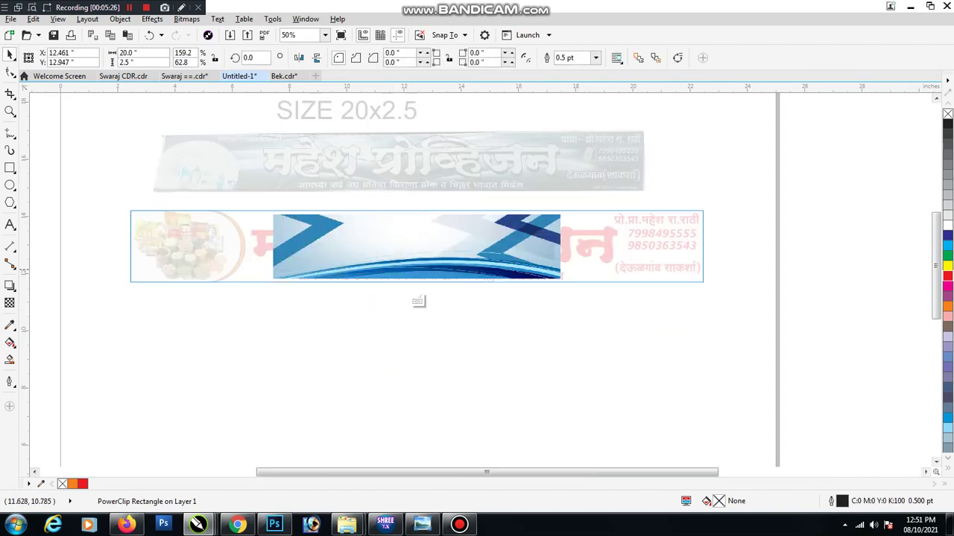
{"action": "left_click_drag", "start_coordinate": [560, 279], "coordinate": [608, 290]}
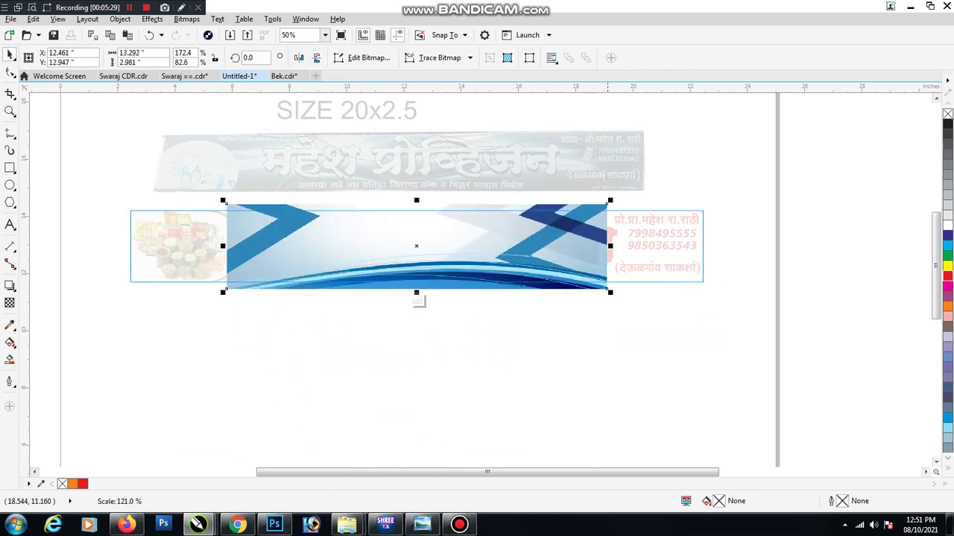
{"action": "left_click_drag", "start_coordinate": [608, 247], "coordinate": [702, 246]}
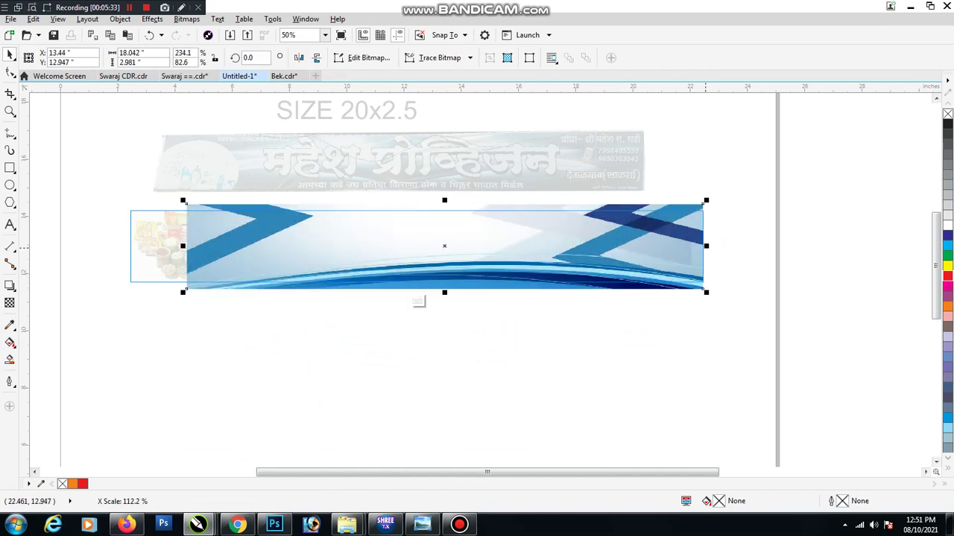
{"action": "left_click_drag", "start_coordinate": [444, 293], "coordinate": [447, 309]}
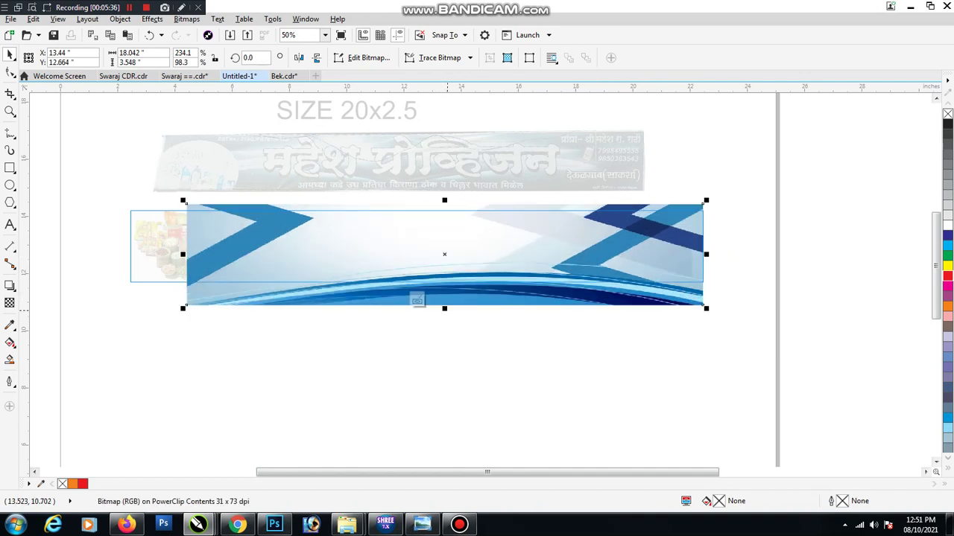
{"action": "left_click", "coordinate": [417, 300]}
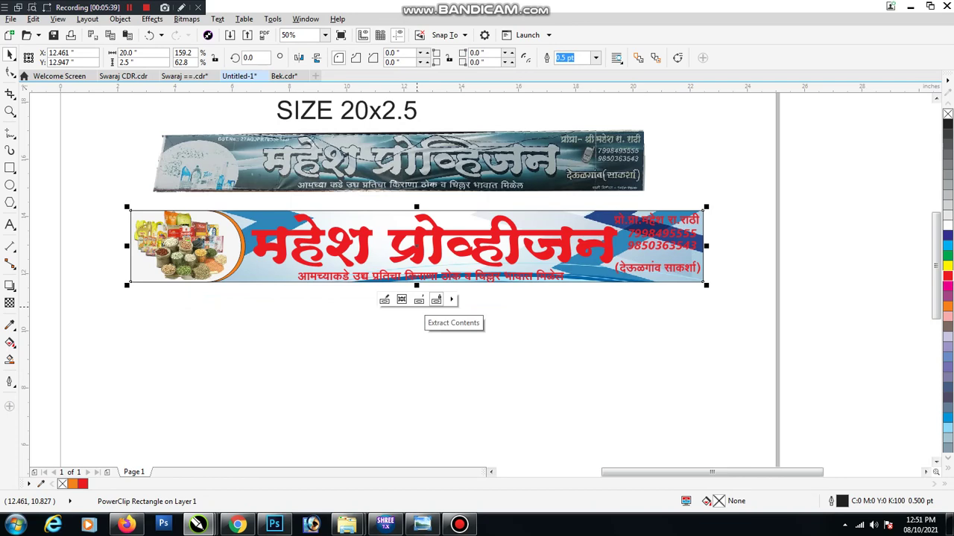
{"action": "left_click", "coordinate": [418, 300]}
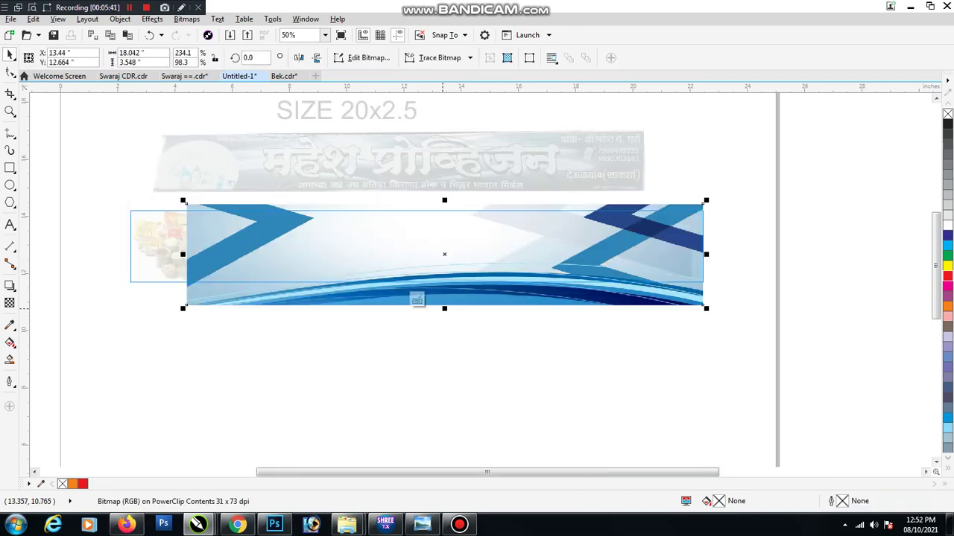
{"action": "left_click_drag", "start_coordinate": [444, 307], "coordinate": [444, 343]}
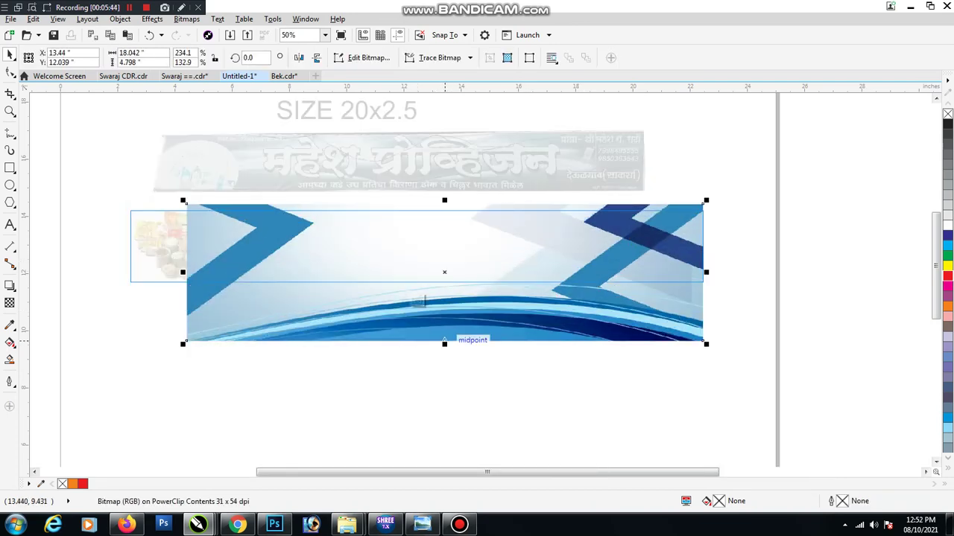
{"action": "left_click", "coordinate": [417, 299]}
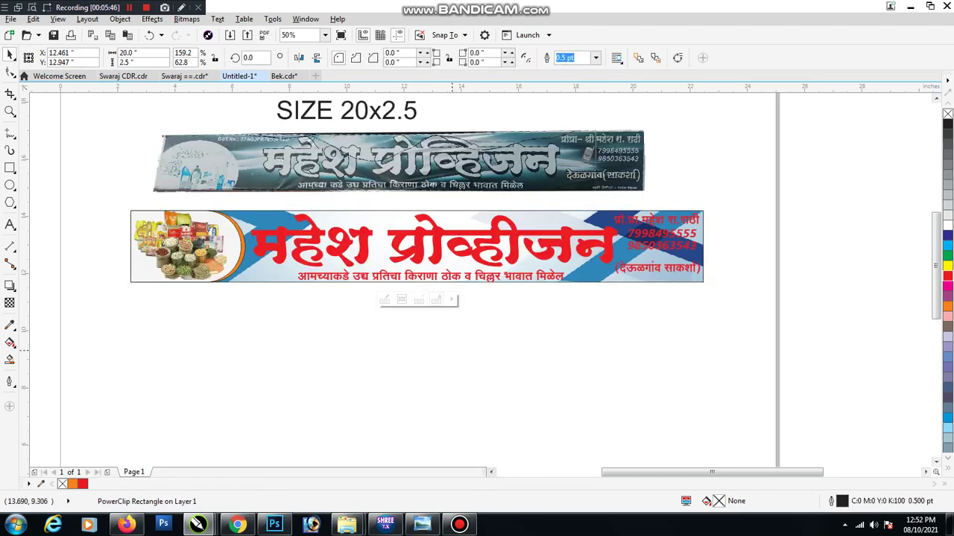
{"action": "key", "text": "Escape"}
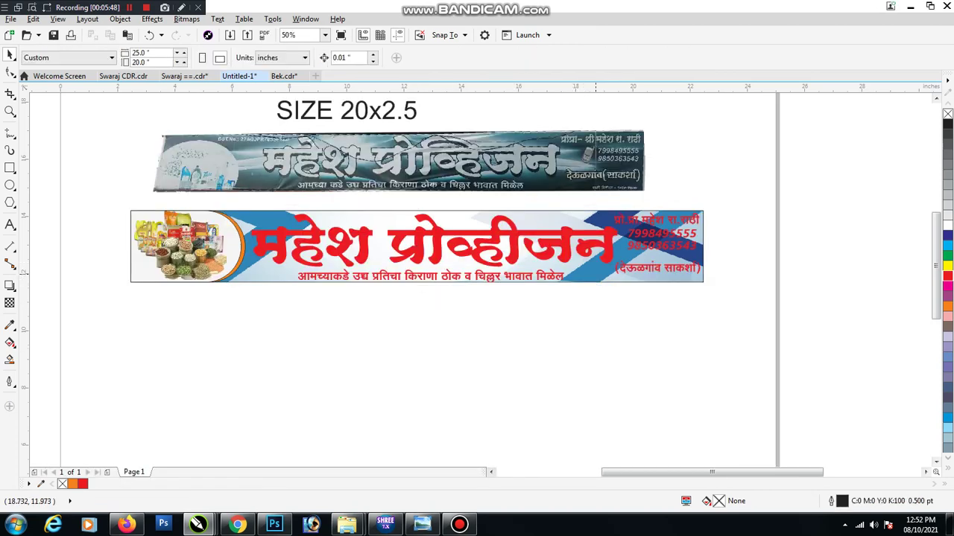
{"action": "double_click", "coordinate": [182, 263]}
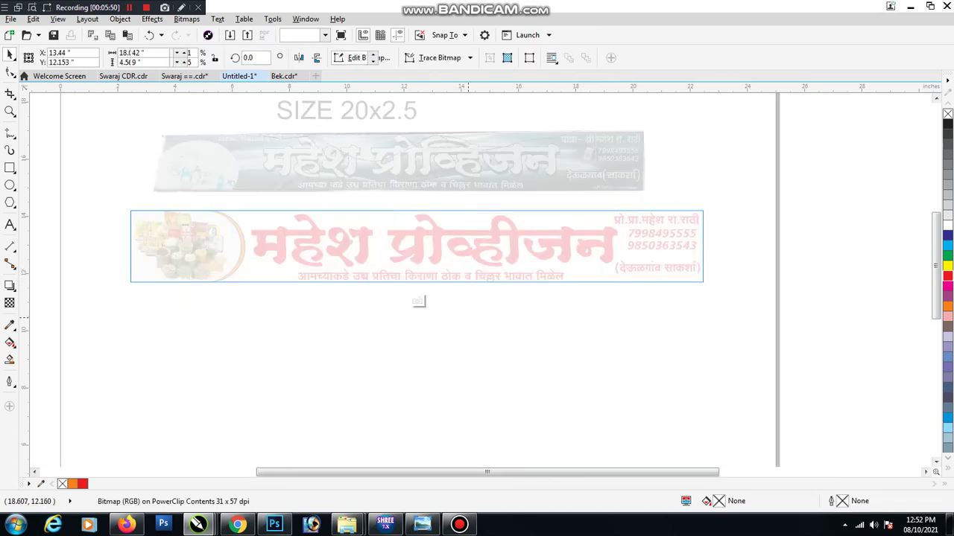
Add the dark red image into the banner frame and stretch it to the full banner width
{"action": "left_click", "coordinate": [418, 300]}
{"action": "scroll", "coordinate": [493, 373], "scroll_direction": "down", "scroll_amount": 2}
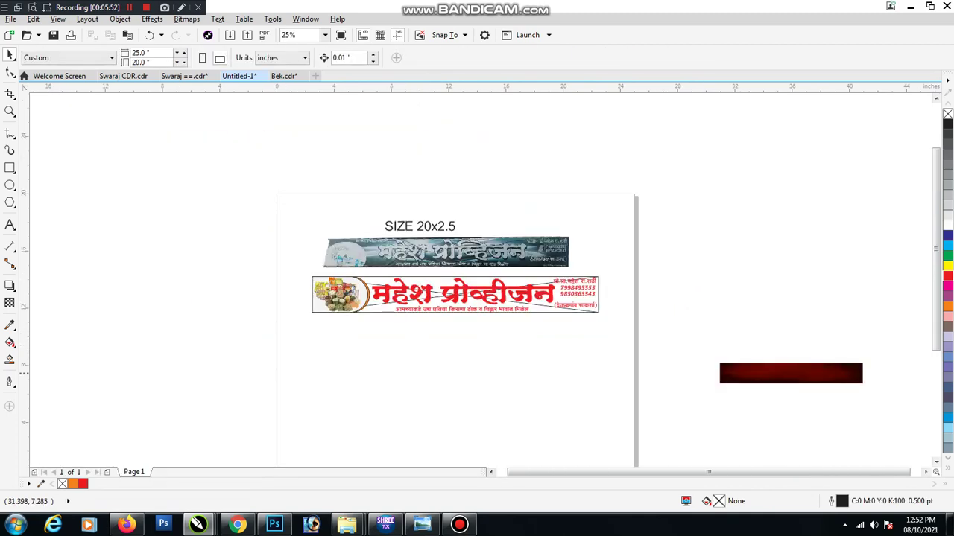
{"action": "left_click_drag", "start_coordinate": [790, 374], "coordinate": [438, 330]}
{"action": "scroll", "coordinate": [439, 330], "scroll_direction": "up", "scroll_amount": 2}
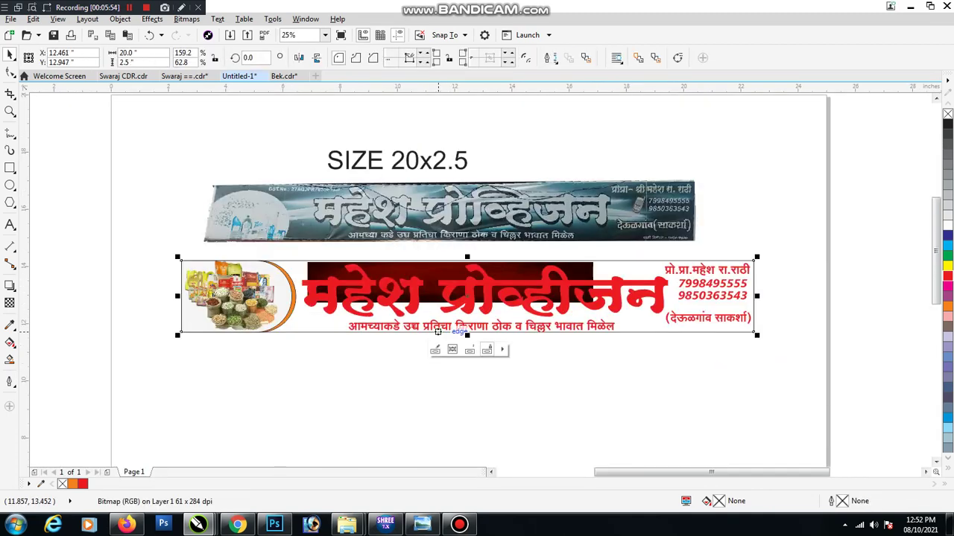
{"action": "left_click", "coordinate": [452, 350]}
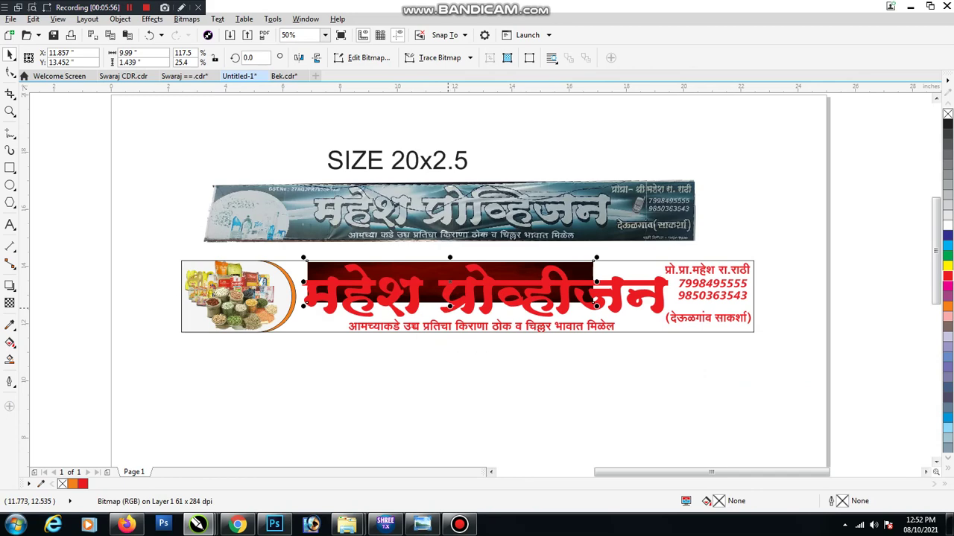
{"action": "left_click_drag", "start_coordinate": [450, 306], "coordinate": [450, 333]}
{"action": "left_click_drag", "start_coordinate": [596, 295], "coordinate": [754, 296]}
{"action": "left_click_drag", "start_coordinate": [217, 296], "coordinate": [170, 296]}
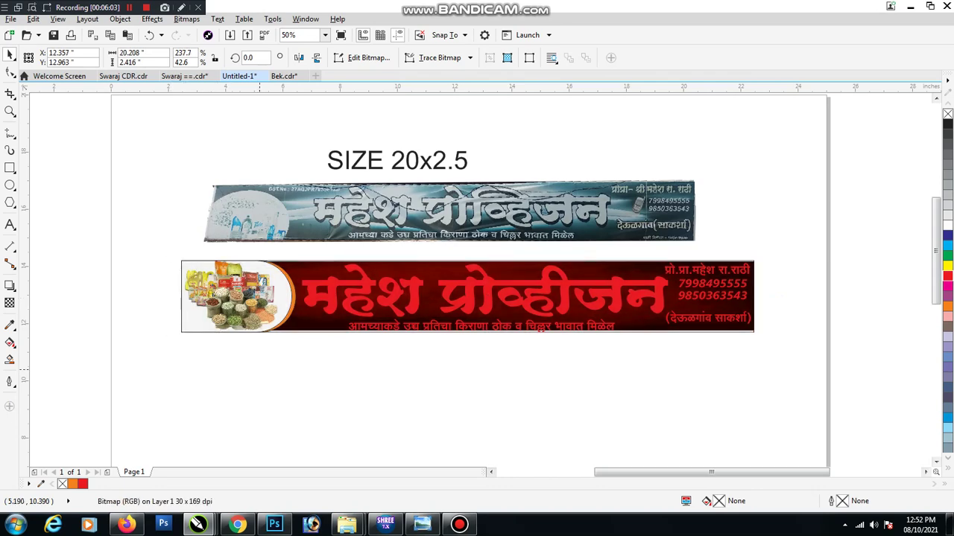
{"action": "key", "text": "Escape"}
Colour the title महेश प्रोव्हीजन yellow and stretch the red background taller to fill the banner
{"action": "left_click", "coordinate": [587, 291]}
{"action": "left_click", "coordinate": [948, 265]}
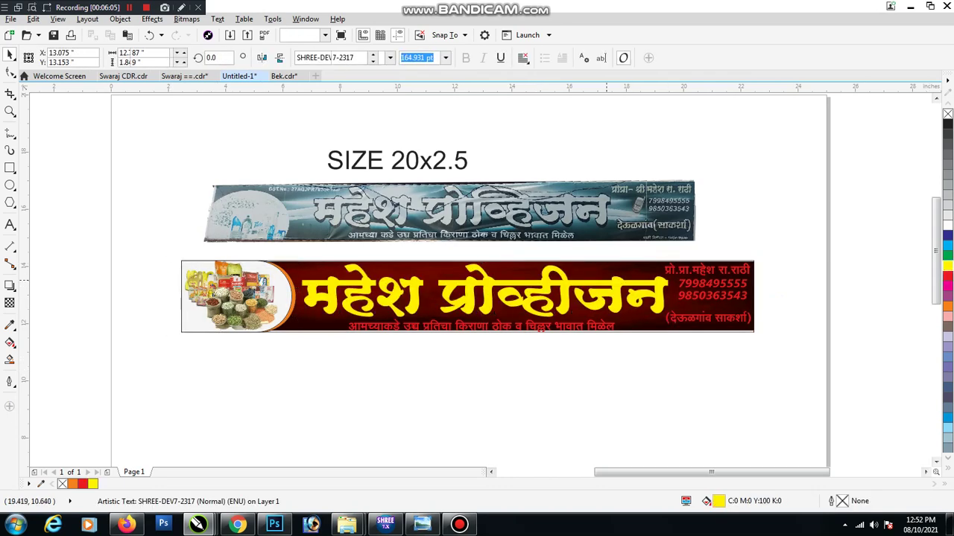
{"action": "scroll", "coordinate": [529, 313], "scroll_direction": "up", "scroll_amount": 2}
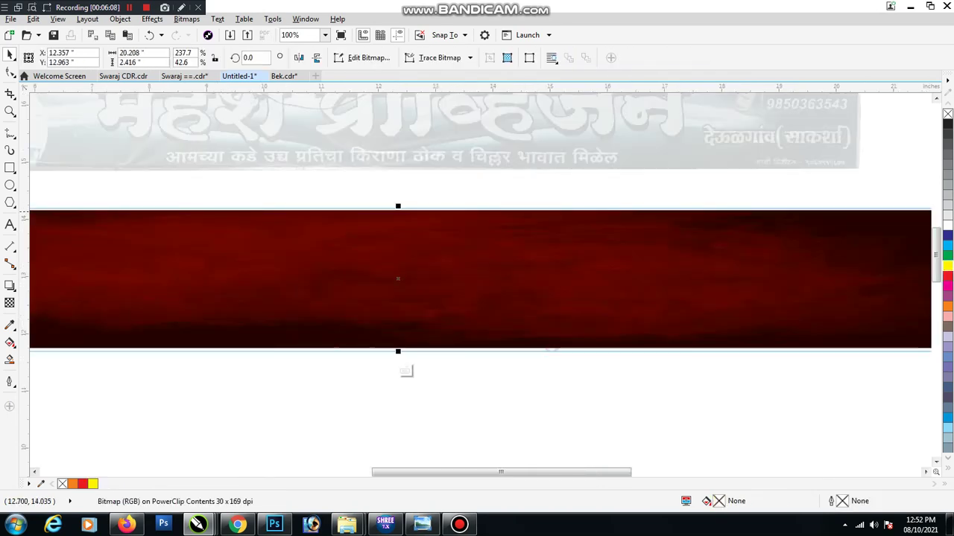
{"action": "left_click_drag", "start_coordinate": [397, 206], "coordinate": [397, 196]}
{"action": "scroll", "coordinate": [434, 245], "scroll_direction": "down", "scroll_amount": 1}
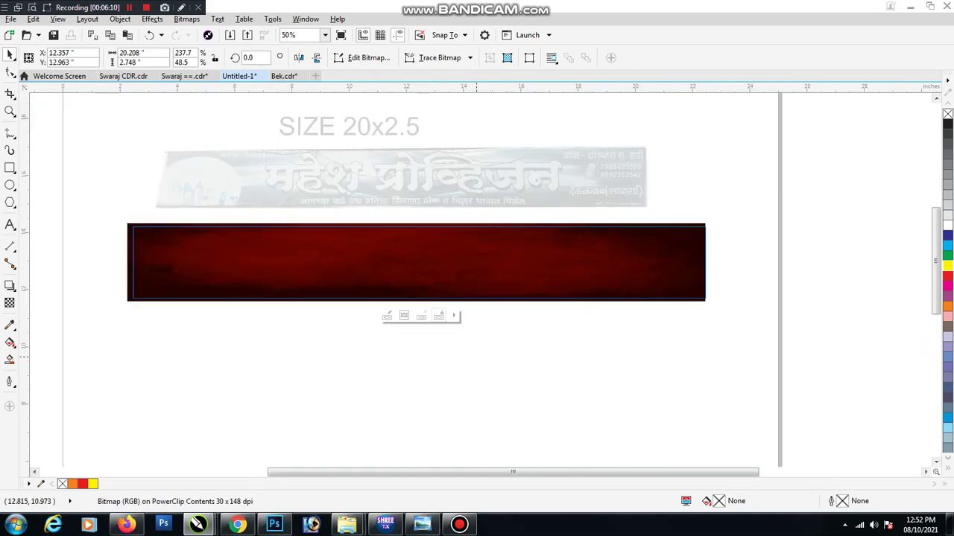
{"action": "left_click", "coordinate": [484, 359]}
Make the tagline, proprietor line, phone numbers and location line white
{"action": "left_click", "coordinate": [492, 292]}
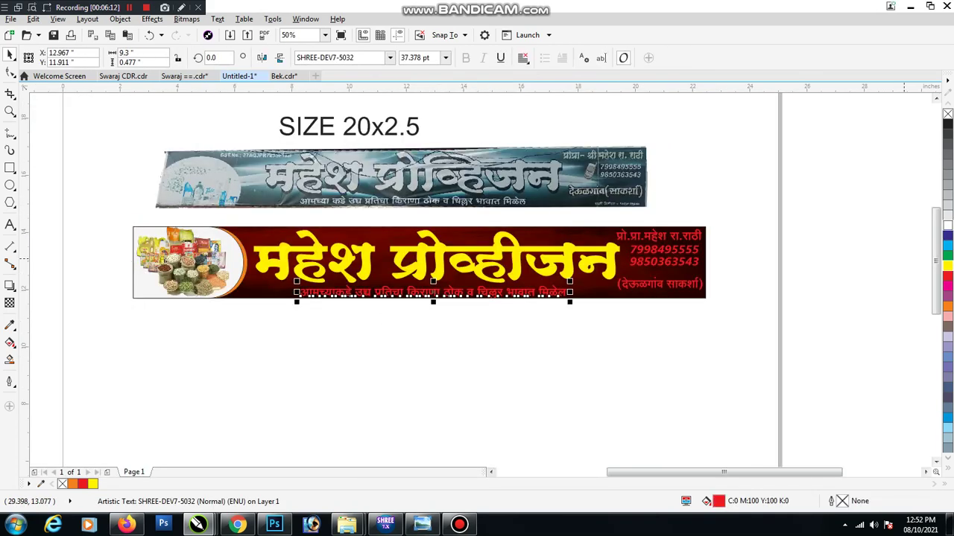
{"action": "left_click", "coordinate": [947, 222]}
{"action": "left_click", "coordinate": [643, 232]}
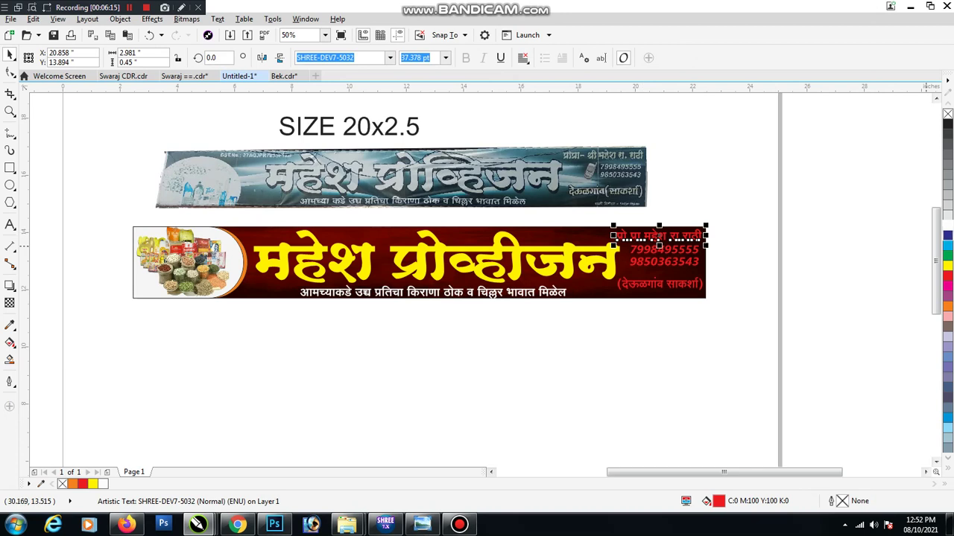
{"action": "left_click", "coordinate": [948, 224]}
{"action": "left_click_drag", "start_coordinate": [738, 283], "coordinate": [619, 236]}
{"action": "left_click", "coordinate": [947, 223]}
{"action": "left_click", "coordinate": [649, 282]}
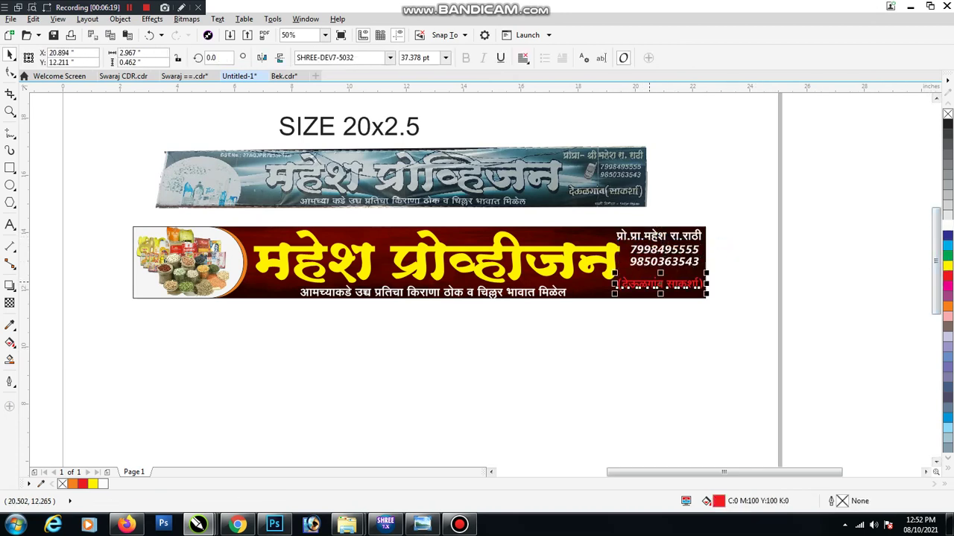
{"action": "left_click", "coordinate": [948, 223]}
{"action": "key", "text": "Escape"}
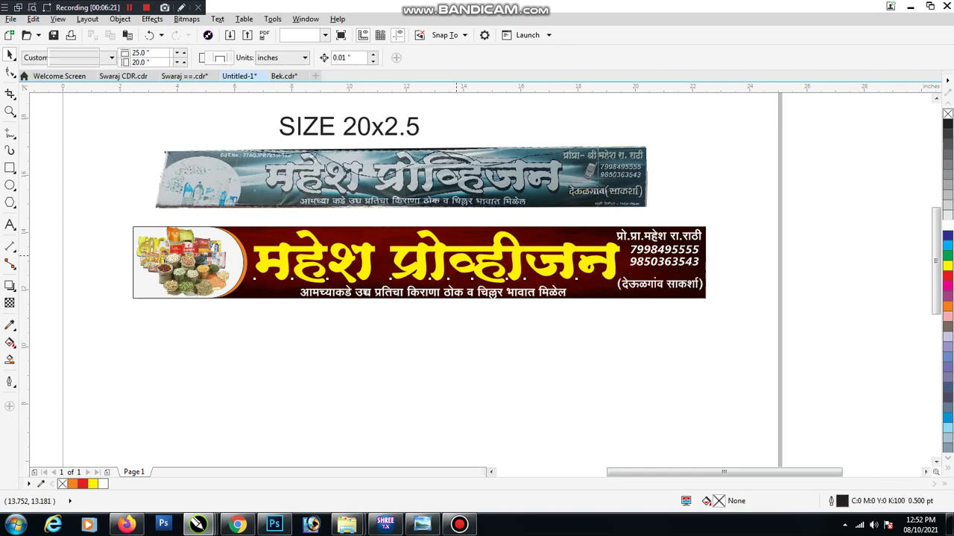
Narrow the yellow title महेश प्रोव्हीजन to about 97% width
{"action": "left_click", "coordinate": [454, 255]}
{"action": "scroll", "coordinate": [454, 256], "scroll_direction": "up", "scroll_amount": 2}
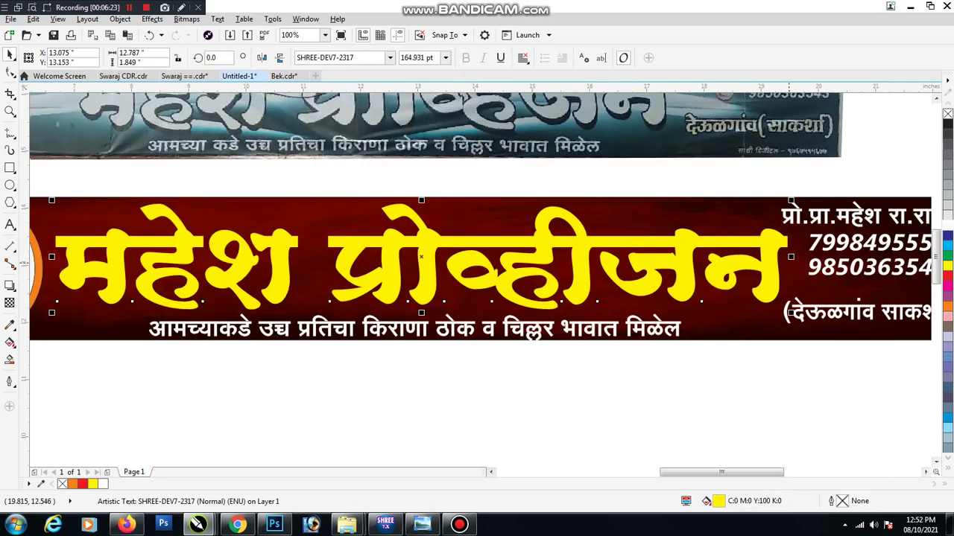
{"action": "left_click_drag", "start_coordinate": [791, 256], "coordinate": [780, 256]}
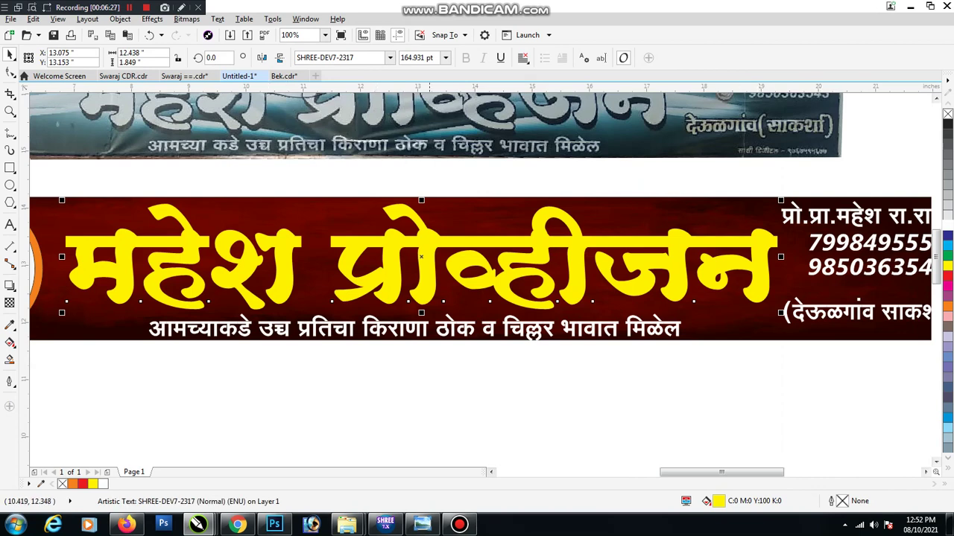
Give the yellow title a dark Block Shadow, keeping the default dark shadow colour
{"action": "left_click", "coordinate": [10, 286]}
{"action": "left_click", "coordinate": [59, 364]}
{"action": "mouse_move", "coordinate": [421, 257]}
{"action": "left_mouse_down"}
{"action": "mouse_move", "coordinate": [409, 260]}
{"action": "mouse_move", "coordinate": [425, 265]}
{"action": "left_mouse_up"}
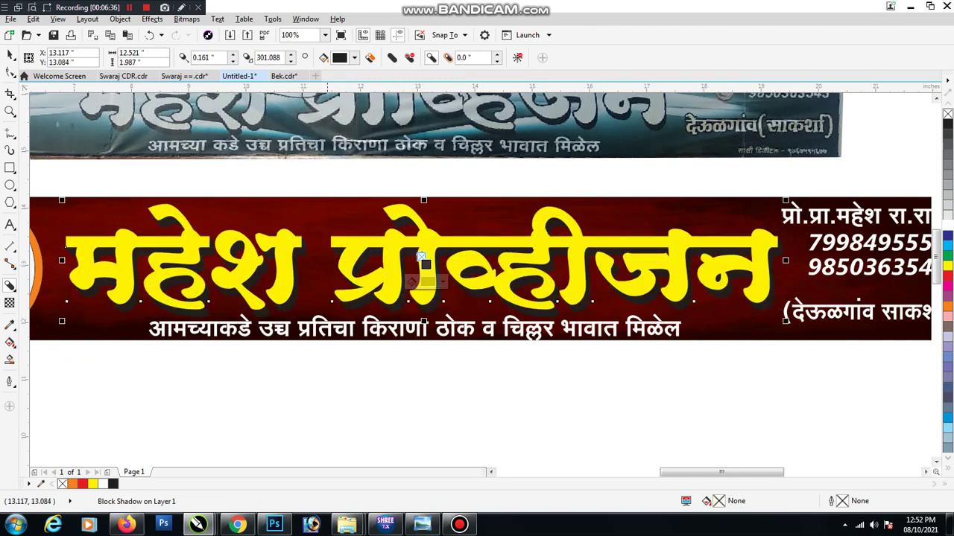
{"action": "left_click", "coordinate": [354, 57]}
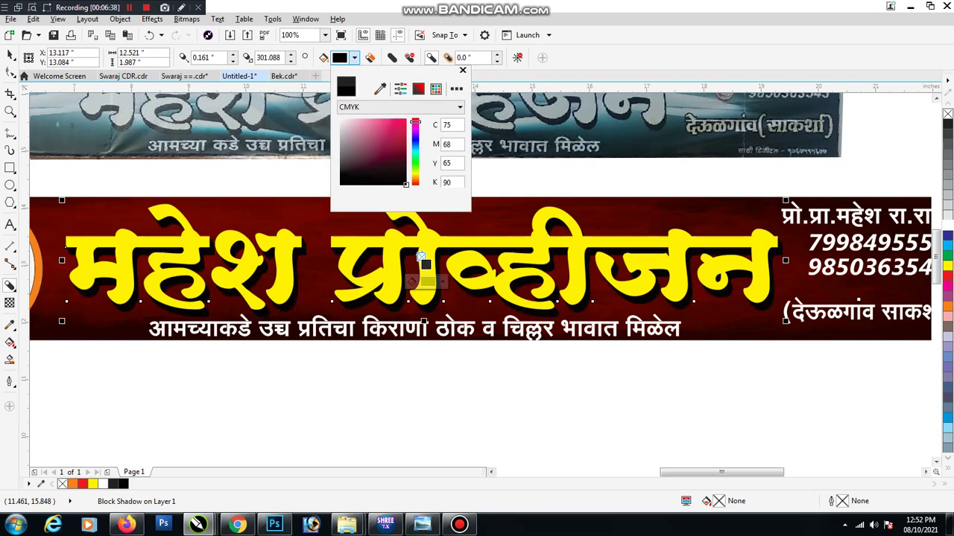
{"action": "left_click", "coordinate": [422, 259]}
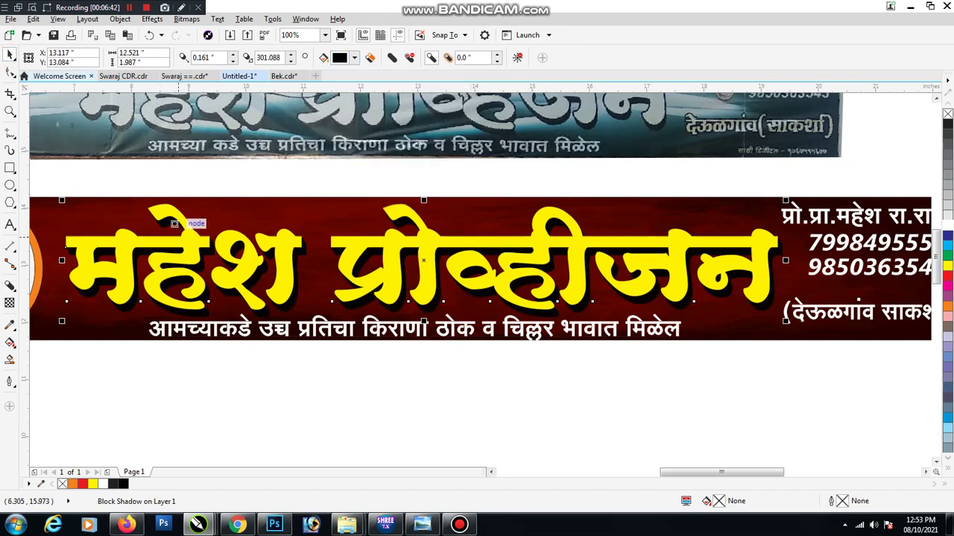
{"action": "scroll", "coordinate": [95, 238], "scroll_direction": "down", "scroll_amount": 3}
{"action": "scroll", "coordinate": [298, 231], "scroll_direction": "up", "scroll_amount": 3}
{"action": "key", "text": "space"}
{"action": "left_click", "coordinate": [490, 237]}
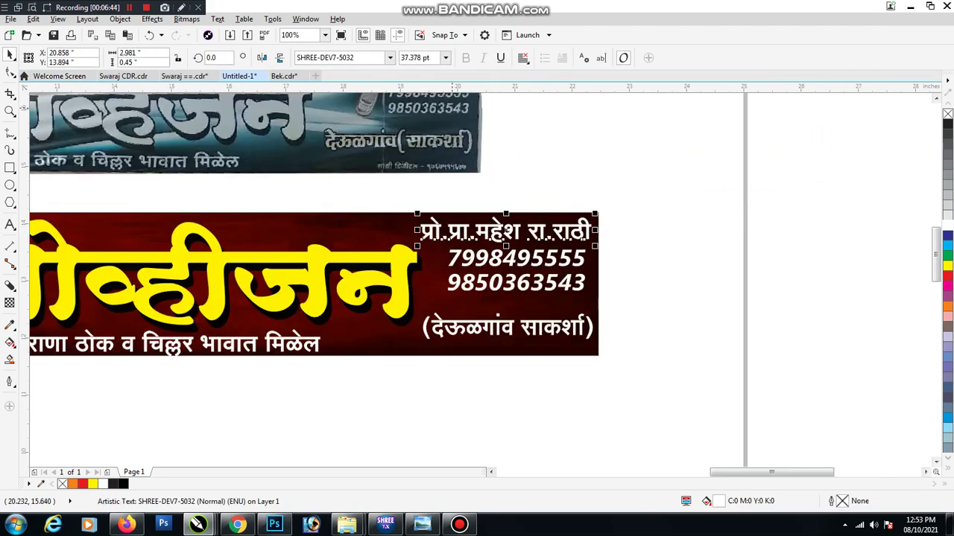
Set the owner's name line in SHREE-DEV7-2317 and give it a black block shadow
{"action": "double_click", "coordinate": [344, 57]}
{"action": "type", "text": "2317"}
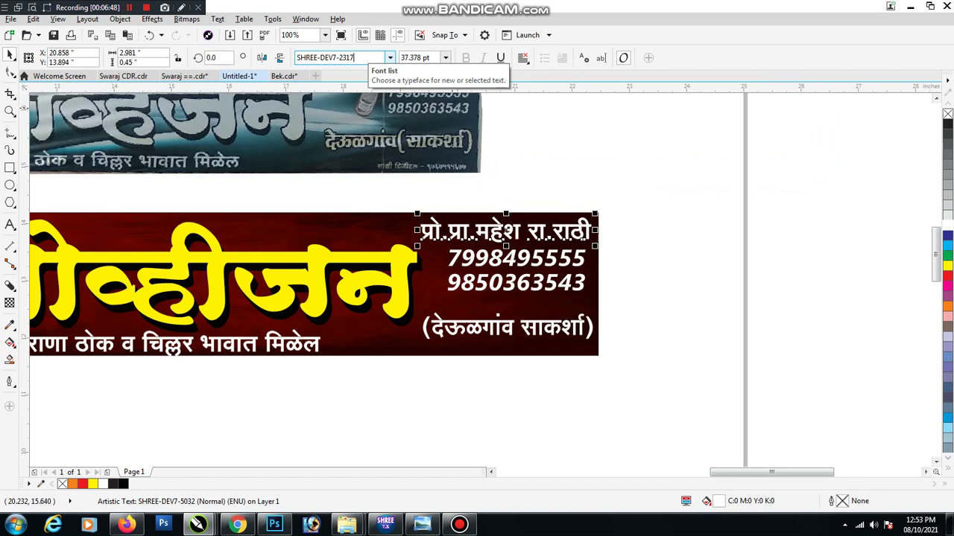
{"action": "key", "text": "Return"}
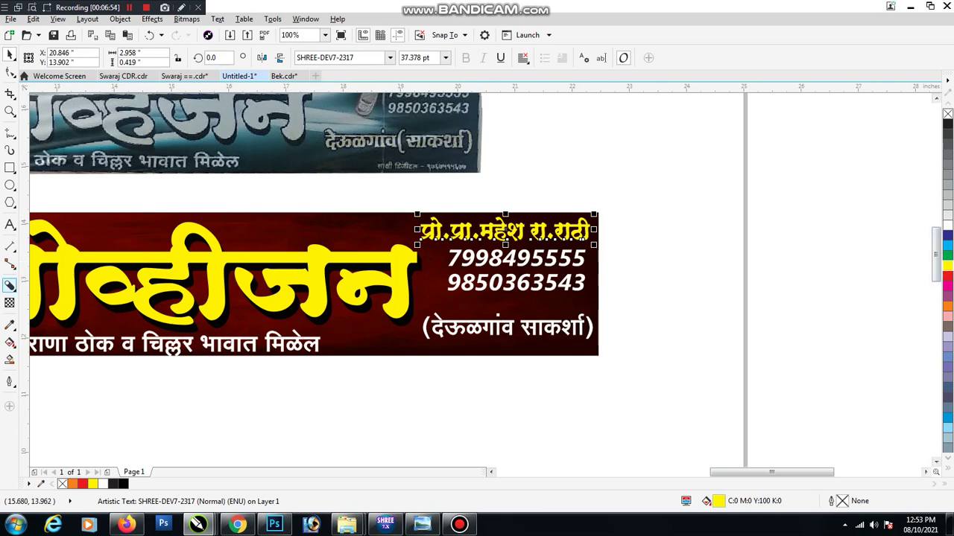
{"action": "scroll", "coordinate": [510, 241], "scroll_direction": "up", "scroll_amount": 2}
{"action": "left_click_drag", "start_coordinate": [488, 192], "coordinate": [494, 220]}
{"action": "left_click", "coordinate": [354, 58]}
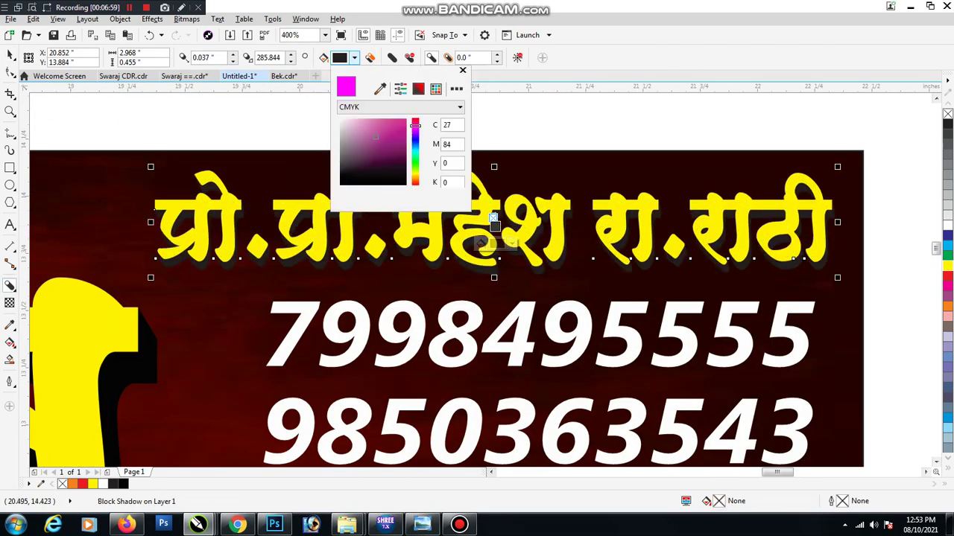
{"action": "left_click", "coordinate": [356, 187]}
{"action": "left_click", "coordinate": [354, 57]}
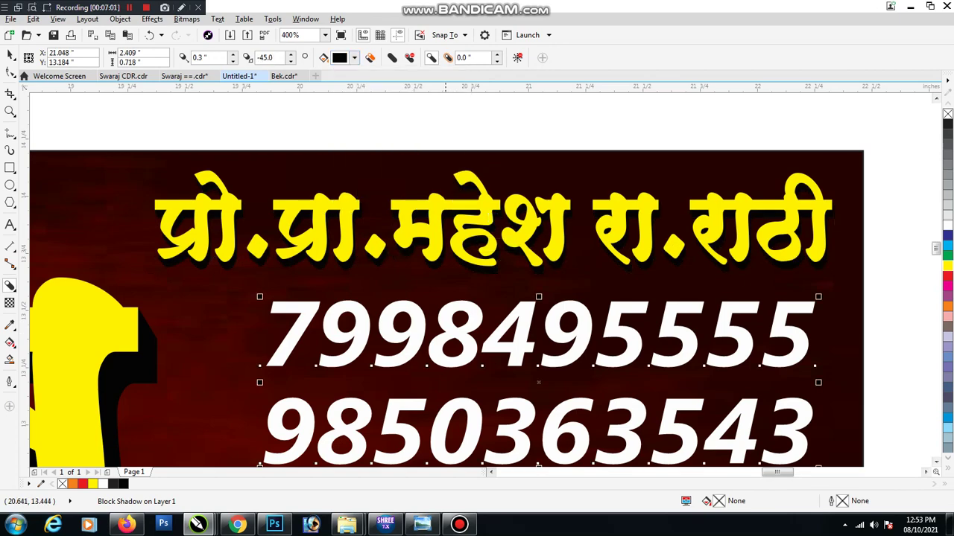
Add a dark block shadow to the two phone numbers
{"action": "mouse_move", "coordinate": [539, 386]}
{"action": "left_mouse_down"}
{"action": "mouse_move", "coordinate": [511, 331]}
{"action": "mouse_move", "coordinate": [540, 384]}
{"action": "left_mouse_up"}
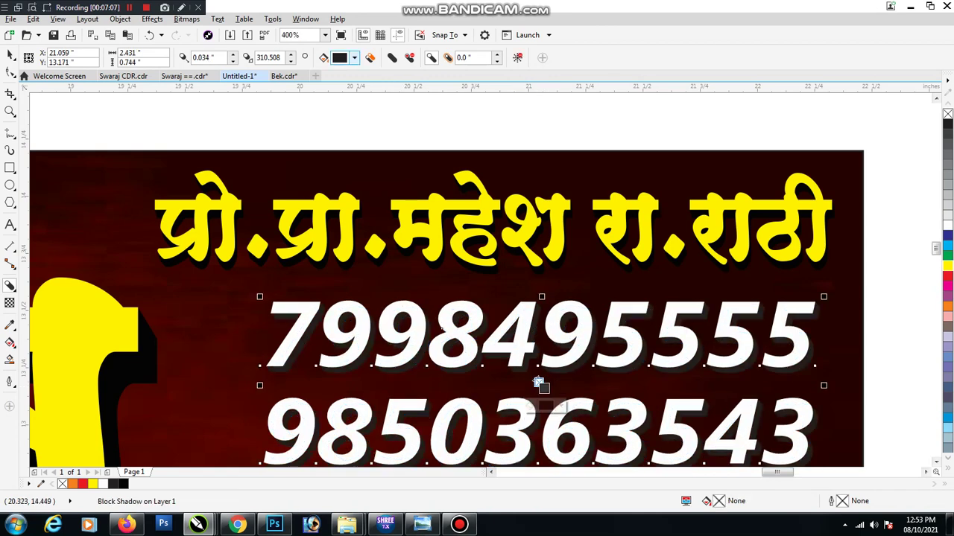
{"action": "left_click", "coordinate": [344, 57]}
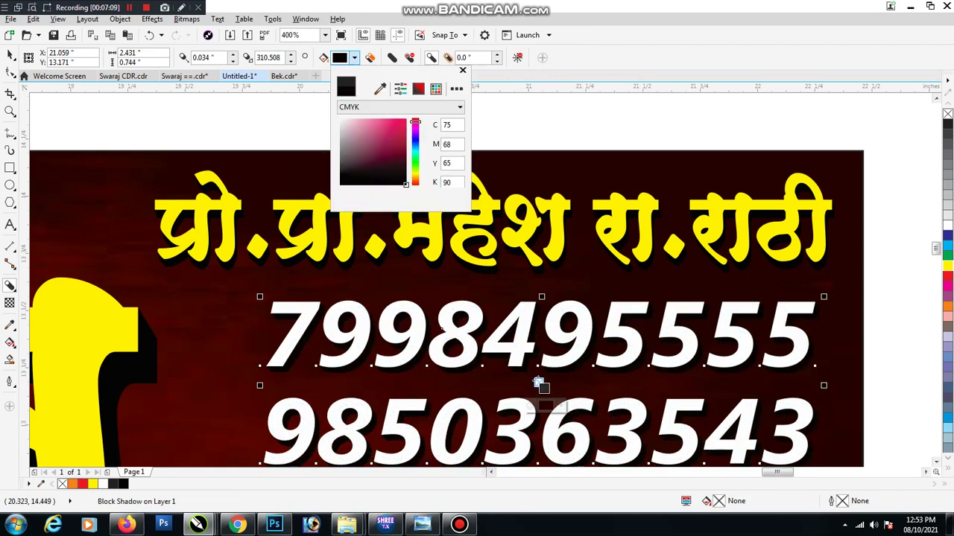
{"action": "key", "text": "Escape"}
{"action": "scroll", "coordinate": [540, 384], "scroll_direction": "down", "scroll_amount": 1}
Switch the town name (देऊळगांव साकर्शा) to SHREE-DEV7-5008, then zoom out to the whole page
{"action": "scroll", "coordinate": [684, 259], "scroll_direction": "down", "scroll_amount": 1}
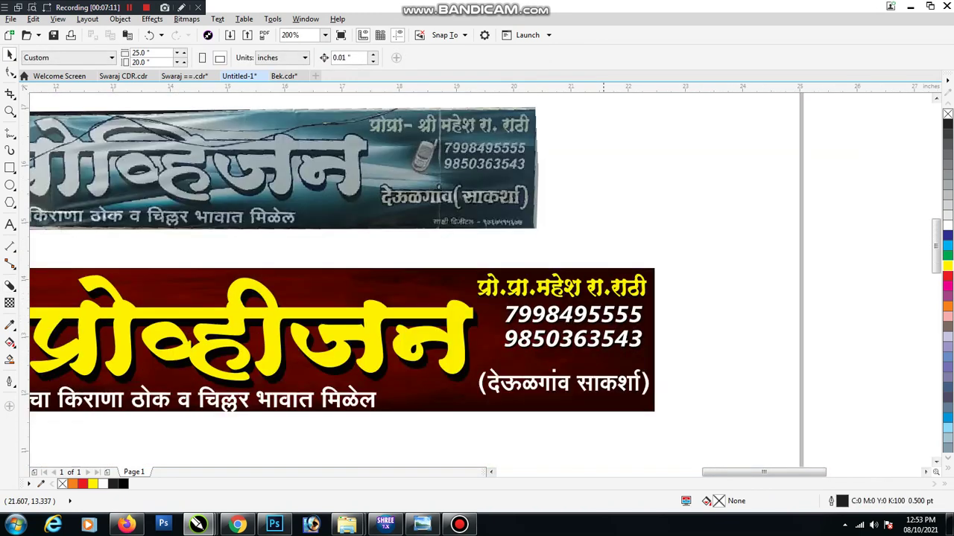
{"action": "scroll", "coordinate": [606, 313], "scroll_direction": "down", "scroll_amount": 1}
{"action": "left_click", "coordinate": [594, 344]}
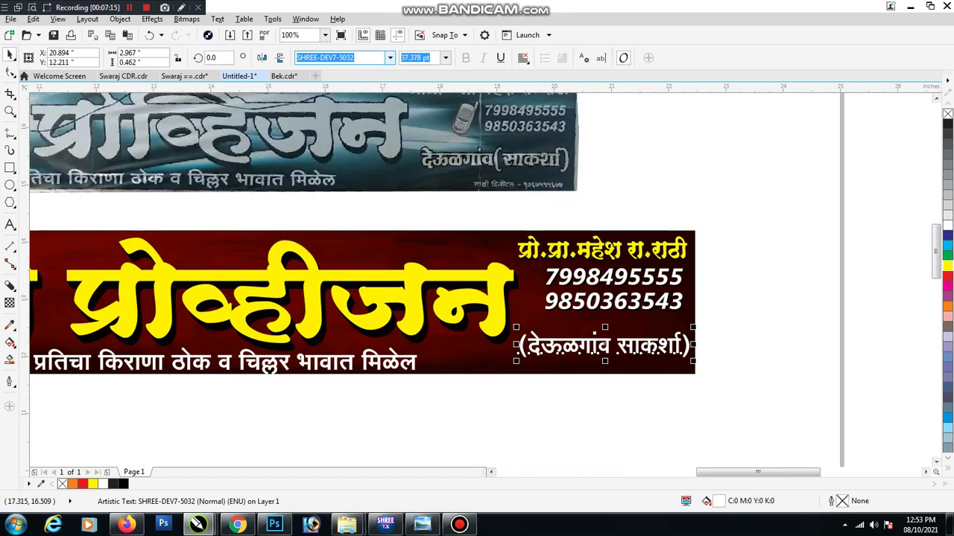
{"action": "left_click", "coordinate": [389, 57]}
{"action": "key", "text": "Up"}
{"action": "key", "text": "Up"}
{"action": "key", "text": "Up"}
{"action": "key", "text": "Up"}
{"action": "key", "text": "Up"}
{"action": "key", "text": "Up"}
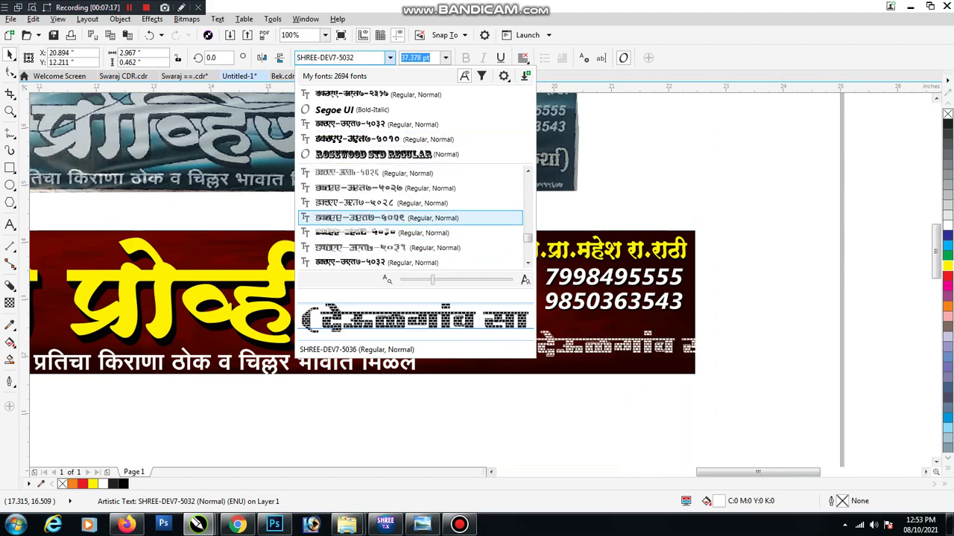
{"action": "key", "text": "Up"}
{"action": "key", "text": "Up"}
{"action": "key", "text": "Up"}
{"action": "key", "text": "Up"}
{"action": "key", "text": "Up"}
{"action": "key", "text": "Up"}
{"action": "key", "text": "Up"}
{"action": "key", "text": "Up"}
{"action": "key", "text": "Up"}
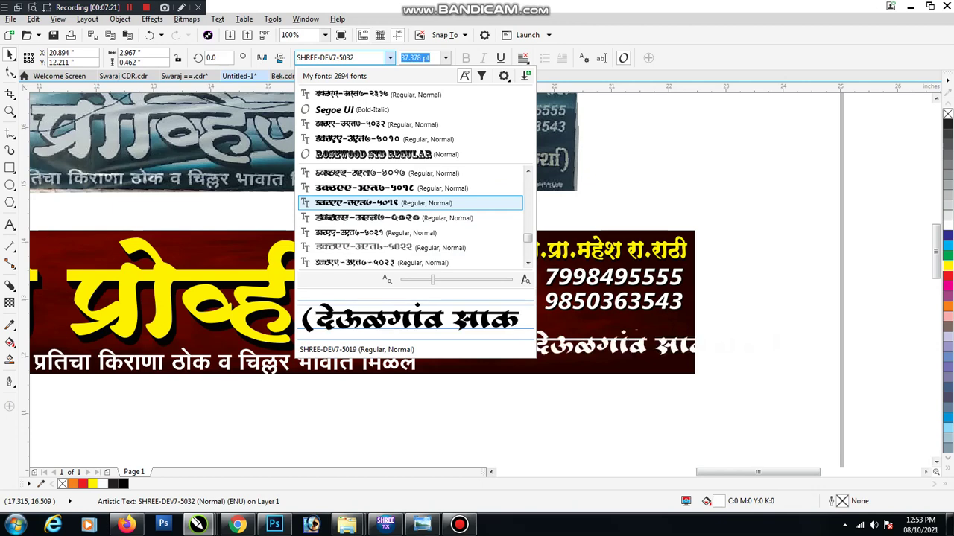
{"action": "key", "text": "Up"}
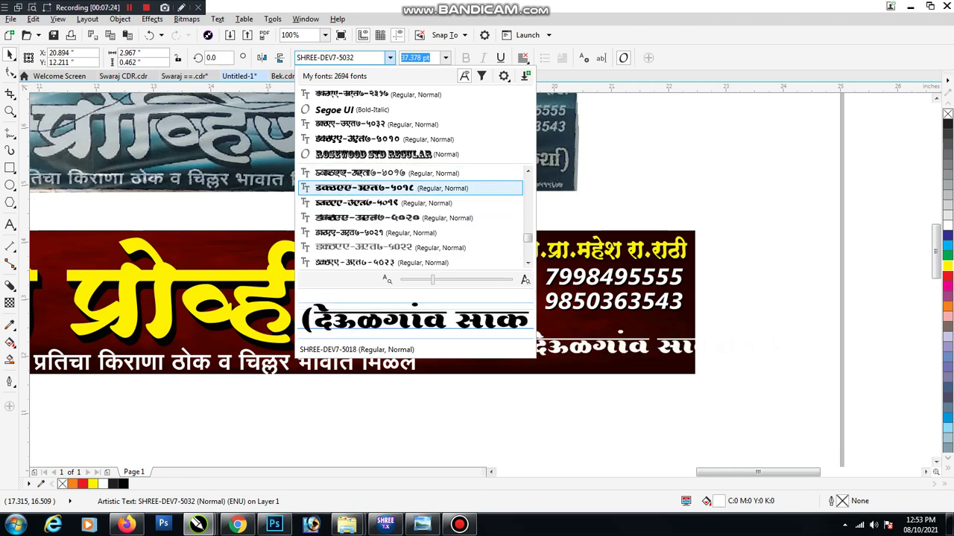
{"action": "key", "text": "Up"}
{"action": "key", "text": "Up"}
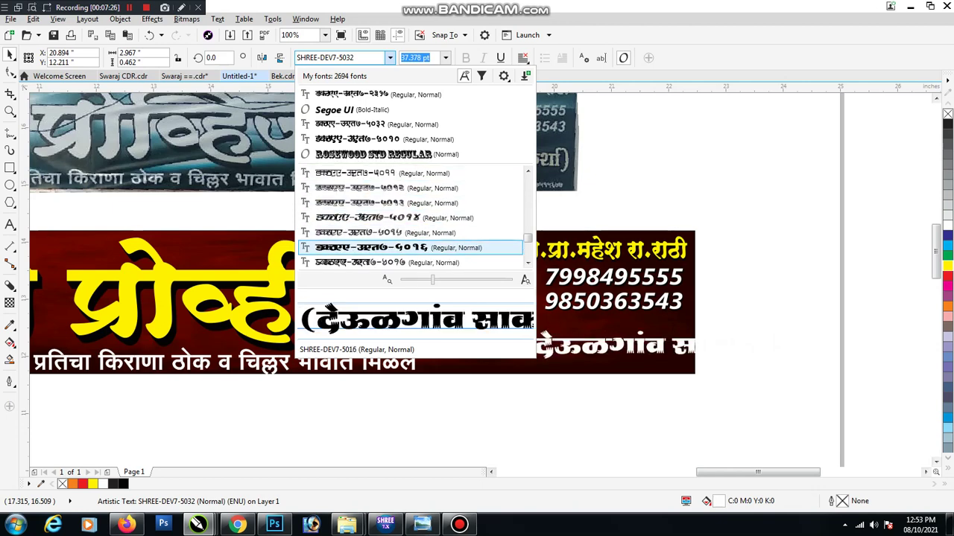
{"action": "key", "text": "Up"}
{"action": "key", "text": "Up"}
{"action": "key", "text": "Up"}
{"action": "key", "text": "Up"}
{"action": "key", "text": "Up"}
{"action": "key", "text": "Up"}
{"action": "key", "text": "Up"}
{"action": "key", "text": "Up"}
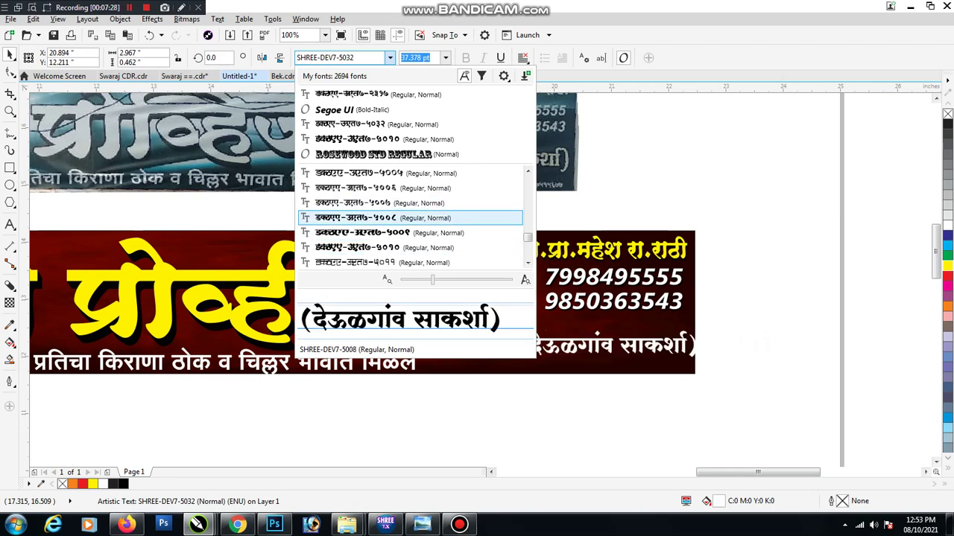
{"action": "key", "text": "Return"}
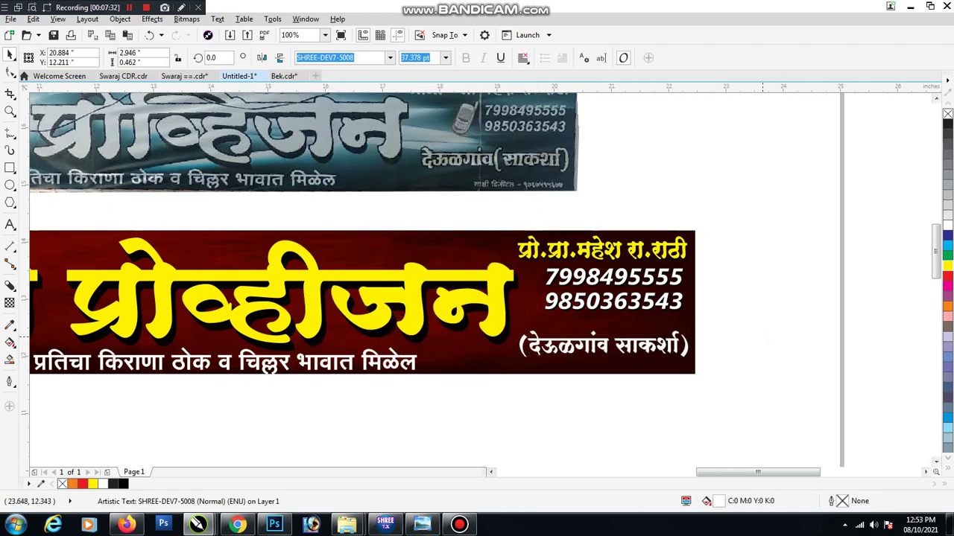
{"action": "key", "text": "Escape"}
{"action": "key", "text": "shift+F4"}
{"action": "left_click", "coordinate": [519, 337]}
{"action": "left_click", "coordinate": [522, 371]}
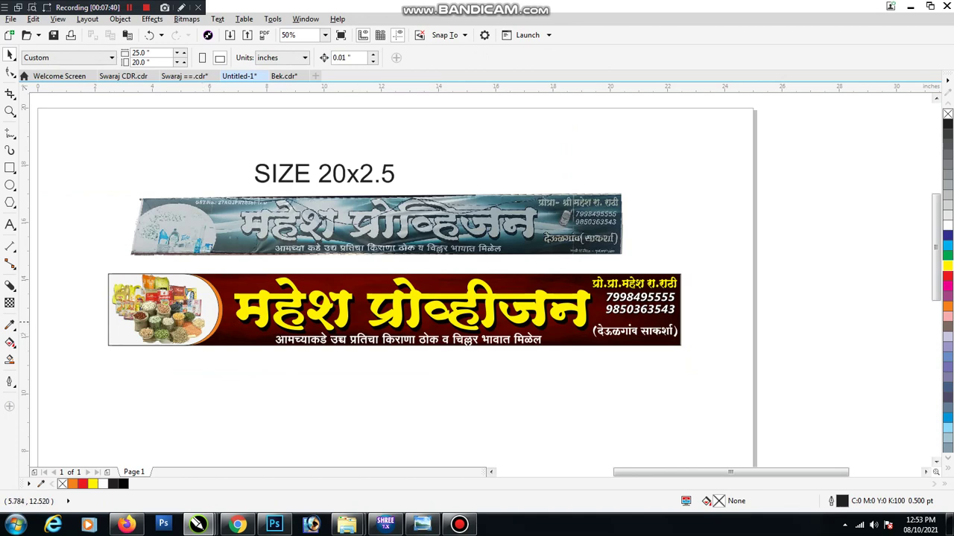
Nudge the title and tagline slightly up and stretch the tagline wider
{"action": "scroll", "coordinate": [435, 346], "scroll_direction": "up", "scroll_amount": 2}
{"action": "left_click", "coordinate": [358, 257]}
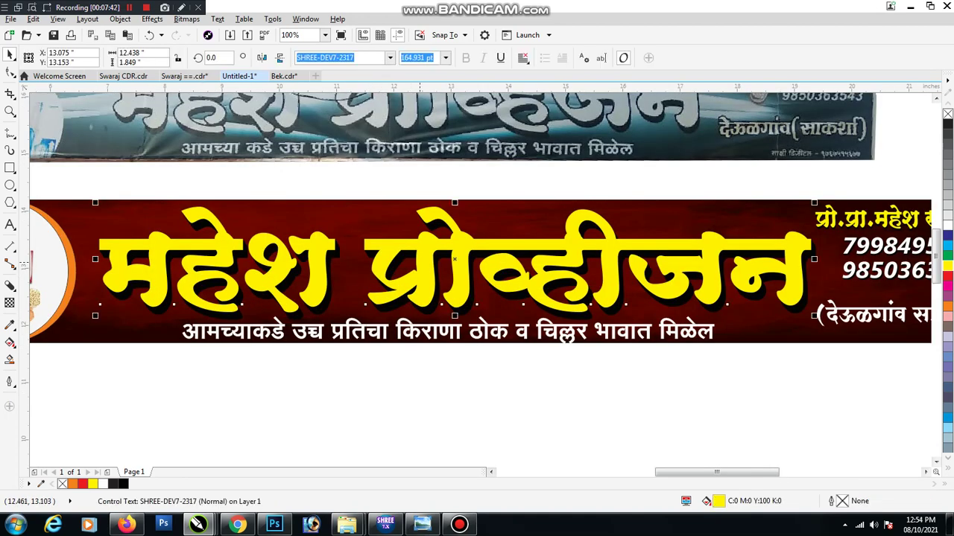
{"action": "left_click_drag", "start_coordinate": [357, 257], "coordinate": [356, 254]}
{"action": "scroll", "coordinate": [440, 347], "scroll_direction": "up", "scroll_amount": 2}
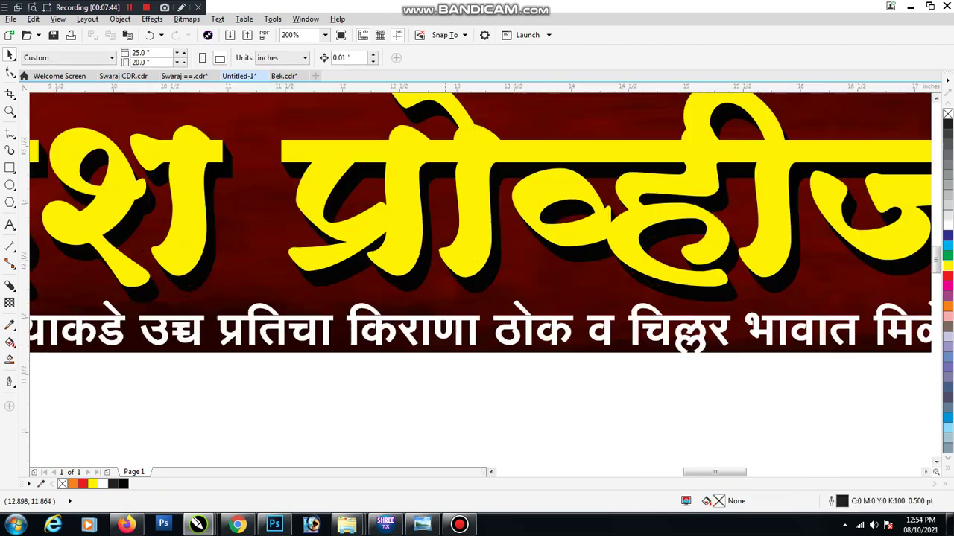
{"action": "left_click", "coordinate": [457, 317]}
{"action": "left_click_drag", "start_coordinate": [440, 314], "coordinate": [438, 309]}
{"action": "scroll", "coordinate": [438, 310], "scroll_direction": "down", "scroll_amount": 2}
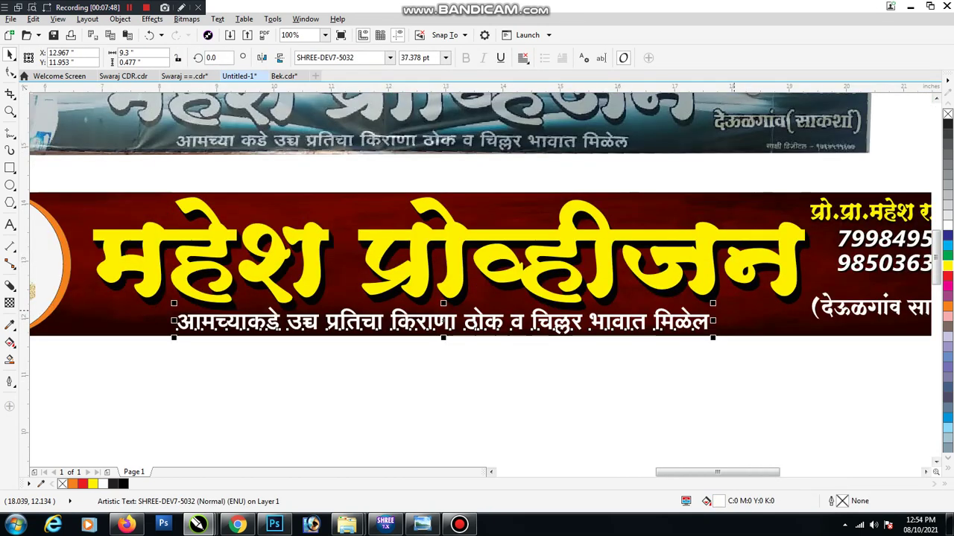
{"action": "left_click_drag", "start_coordinate": [713, 321], "coordinate": [736, 338]}
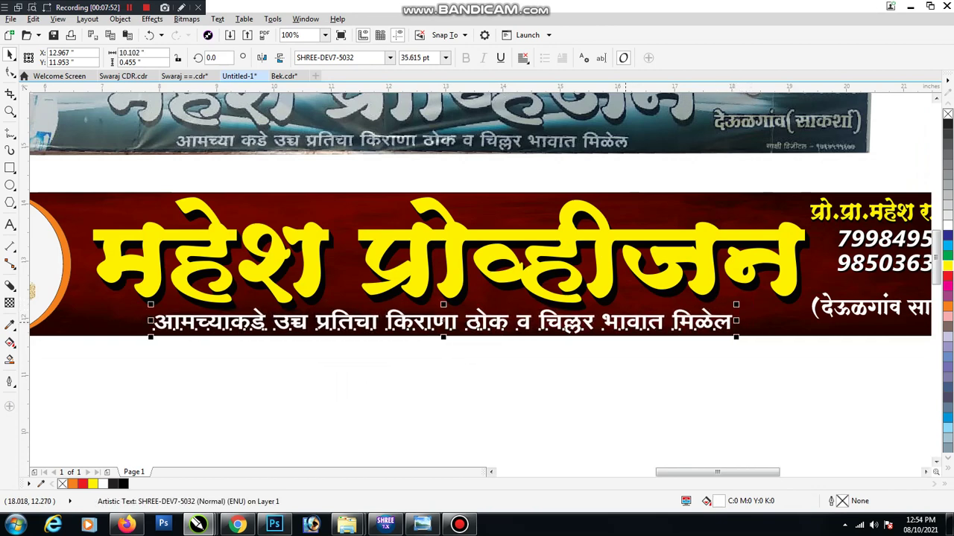
{"action": "key", "text": "Escape"}
Place a copy of SIZE 20x2.5 on the red banner and shrink it to about a third
{"action": "scroll", "coordinate": [526, 358], "scroll_direction": "down", "scroll_amount": 2}
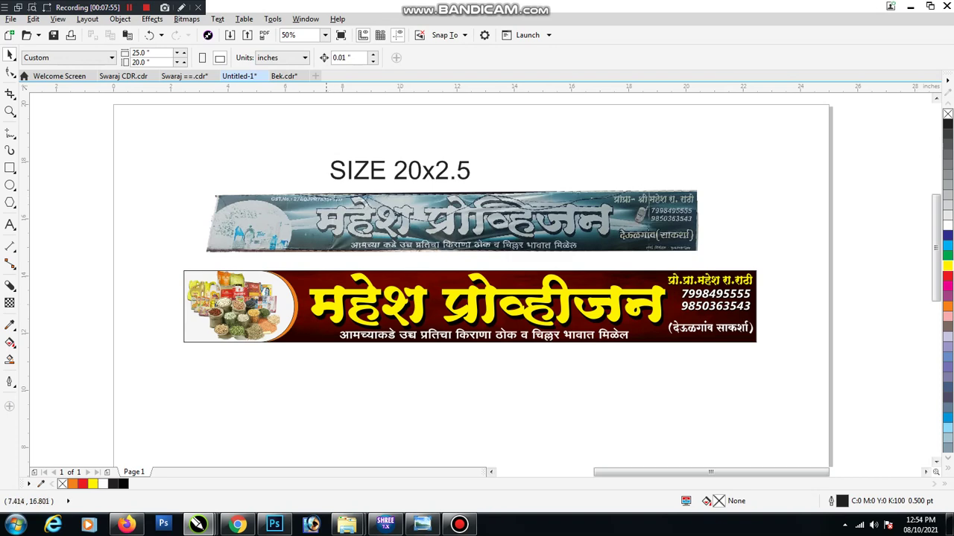
{"action": "left_click", "coordinate": [344, 171]}
{"action": "left_click_drag", "start_coordinate": [398, 171], "coordinate": [364, 273]}
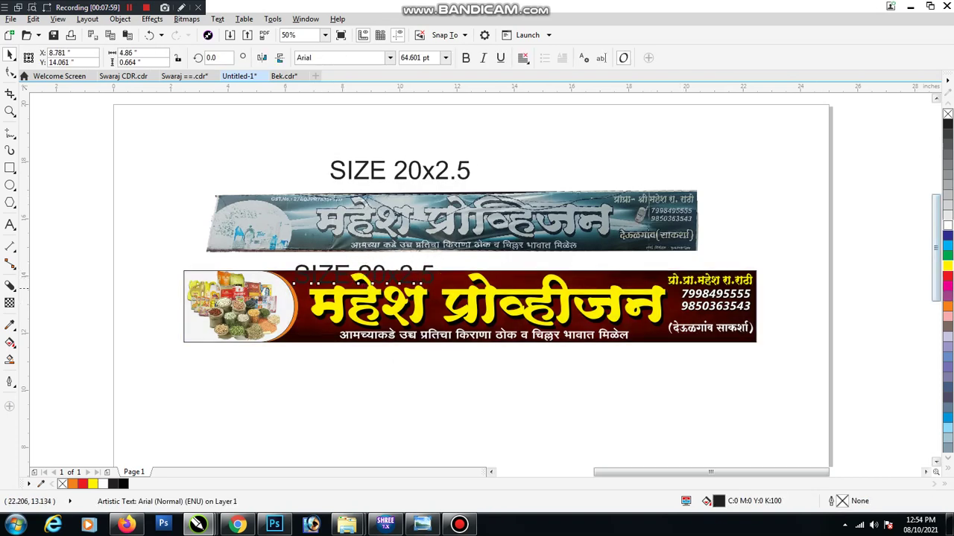
{"action": "scroll", "coordinate": [309, 288], "scroll_direction": "up", "scroll_amount": 1}
{"action": "left_click_drag", "start_coordinate": [559, 238], "coordinate": [313, 265]}
Replace the small SIZE copy's text with 'GST.NO.' followed by the shop's GST number
{"action": "key", "text": "F8"}
{"action": "key", "text": "ctrl+a"}
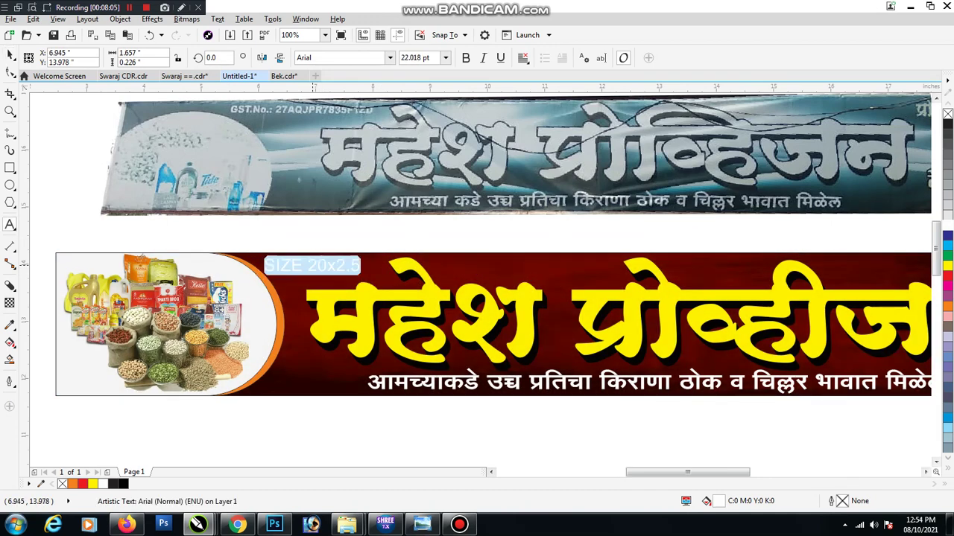
{"action": "type", "text": "G"}
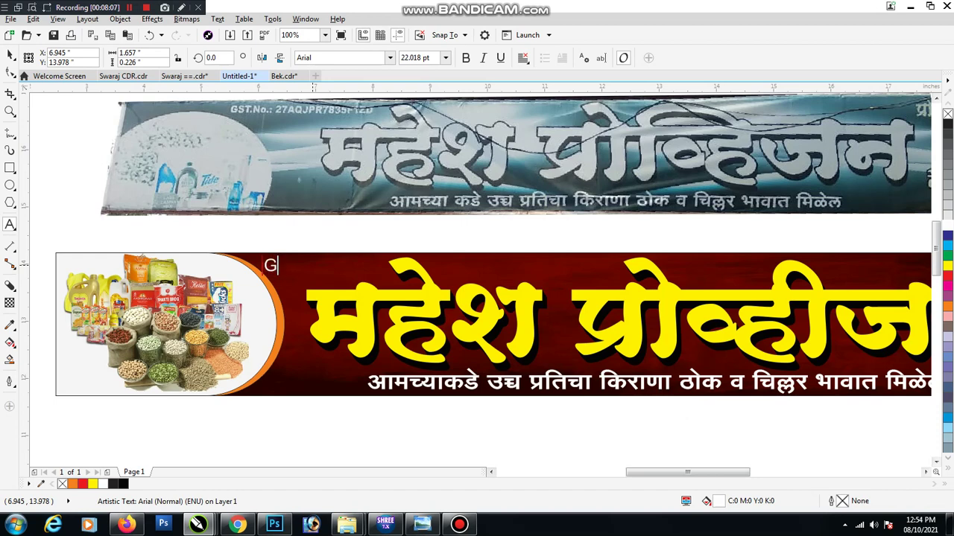
{"action": "type", "text": "ST.NI"}
{"action": "key", "text": "BackSpace"}
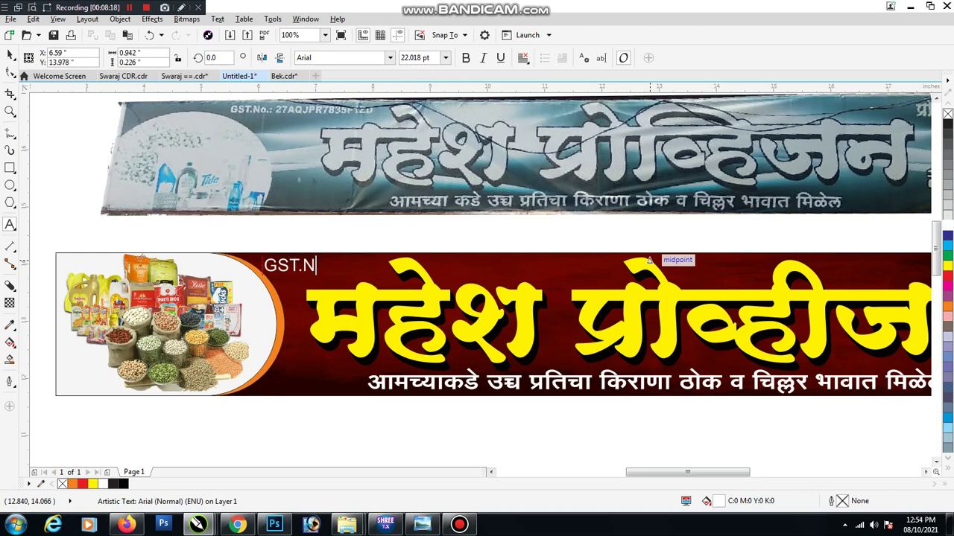
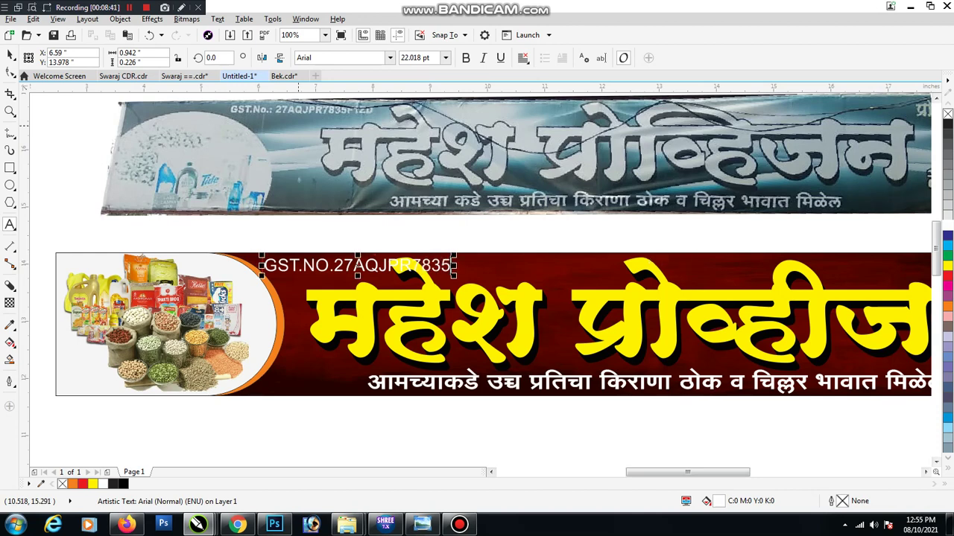
{"action": "scroll", "coordinate": [346, 118], "scroll_direction": "up", "scroll_amount": 4}
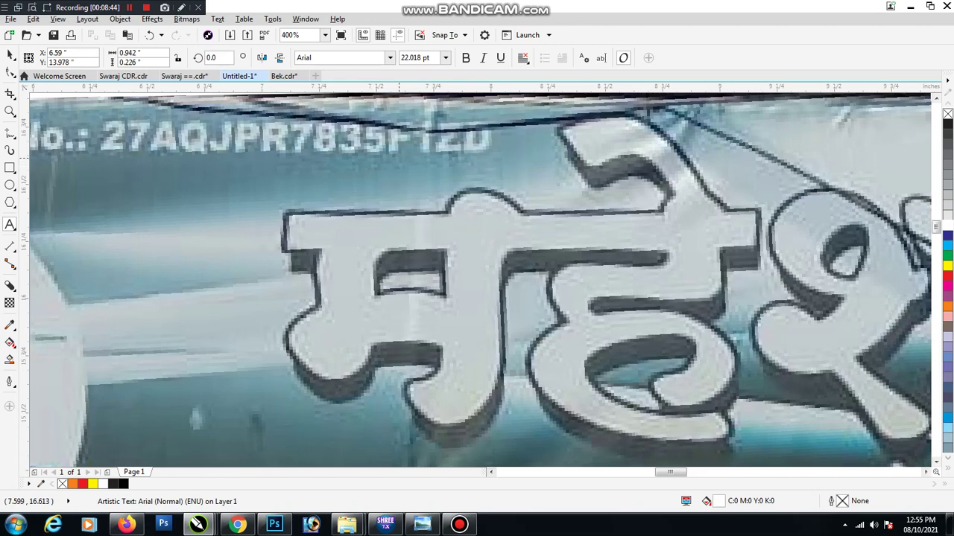
{"action": "scroll", "coordinate": [617, 454], "scroll_direction": "down", "scroll_amount": 2}
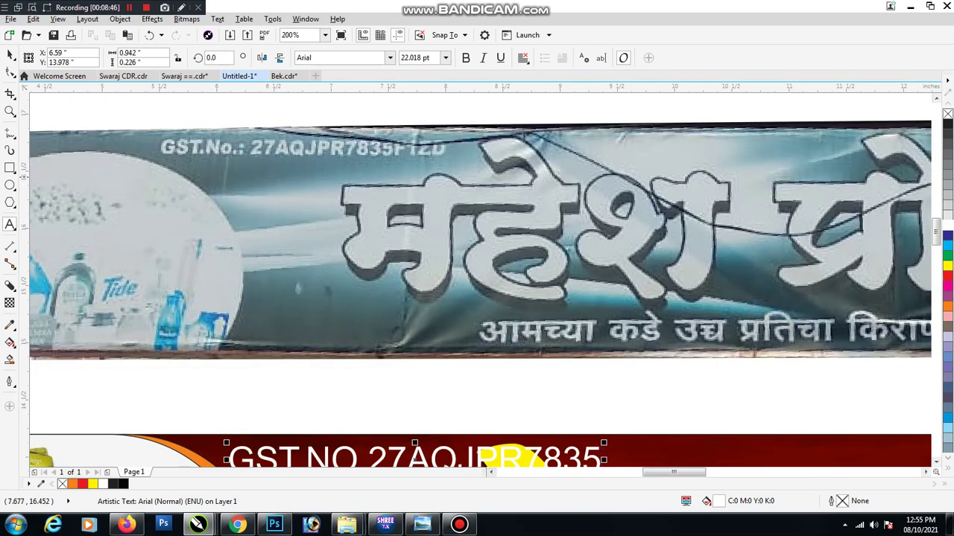
{"action": "scroll", "coordinate": [313, 179], "scroll_direction": "down", "scroll_amount": 1}
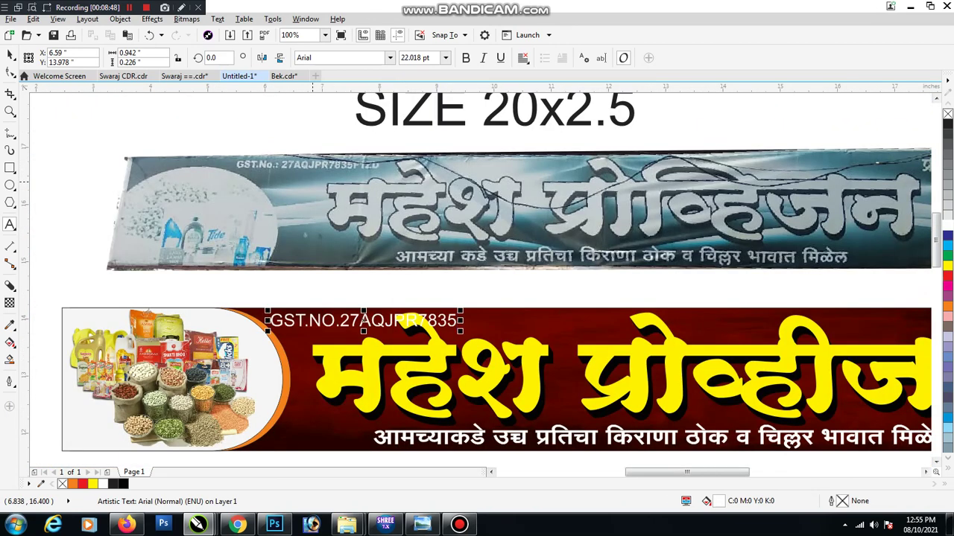
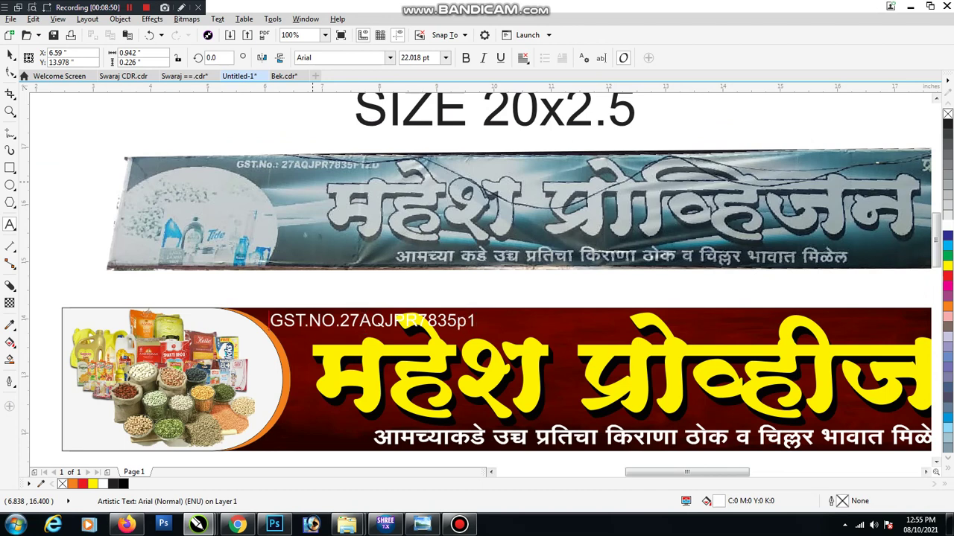
{"action": "key", "text": "ctrl+space"}
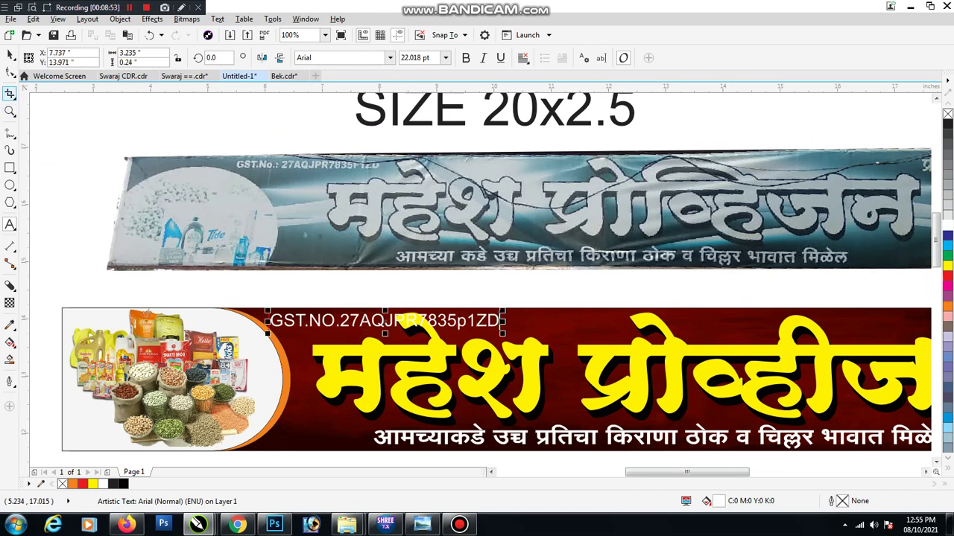
{"action": "scroll", "coordinate": [382, 207], "scroll_direction": "down", "scroll_amount": 2}
{"action": "key", "text": "Escape"}
{"action": "scroll", "coordinate": [385, 274], "scroll_direction": "up", "scroll_amount": 2}
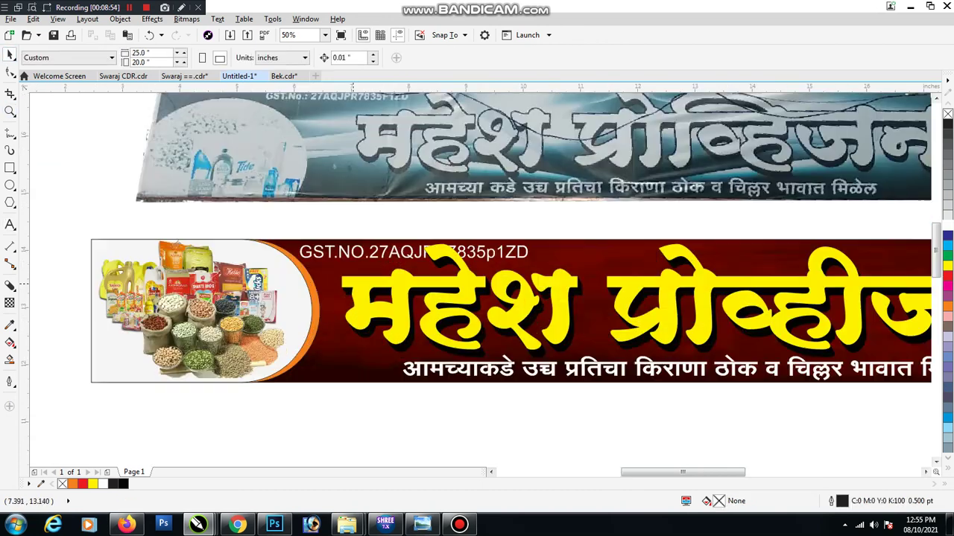
Shrink the GST number text to about 14.6 pt and make it Arial Bold
{"action": "left_click", "coordinate": [373, 252]}
{"action": "left_click_drag", "start_coordinate": [530, 245], "coordinate": [485, 244]}
{"action": "scroll", "coordinate": [376, 257], "scroll_direction": "up", "scroll_amount": 2}
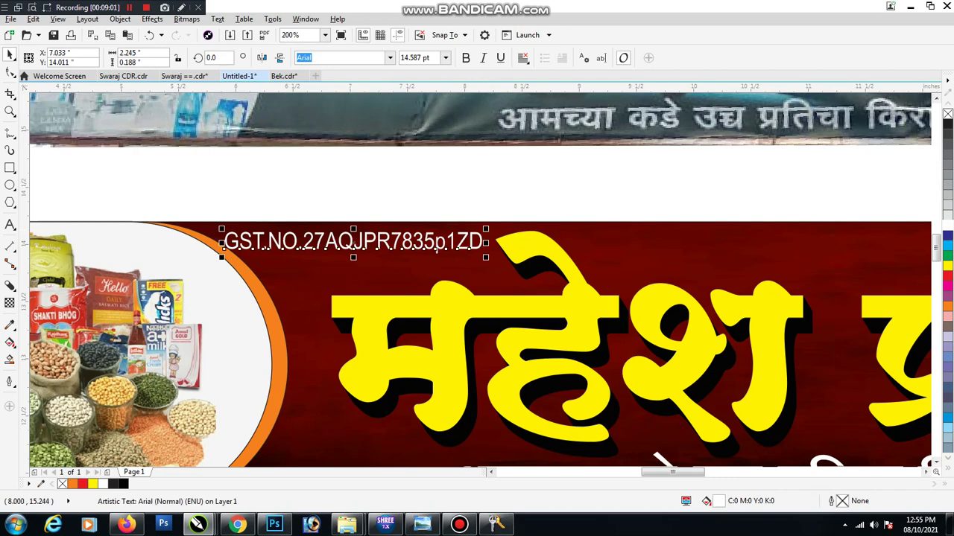
{"action": "left_click", "coordinate": [465, 57]}
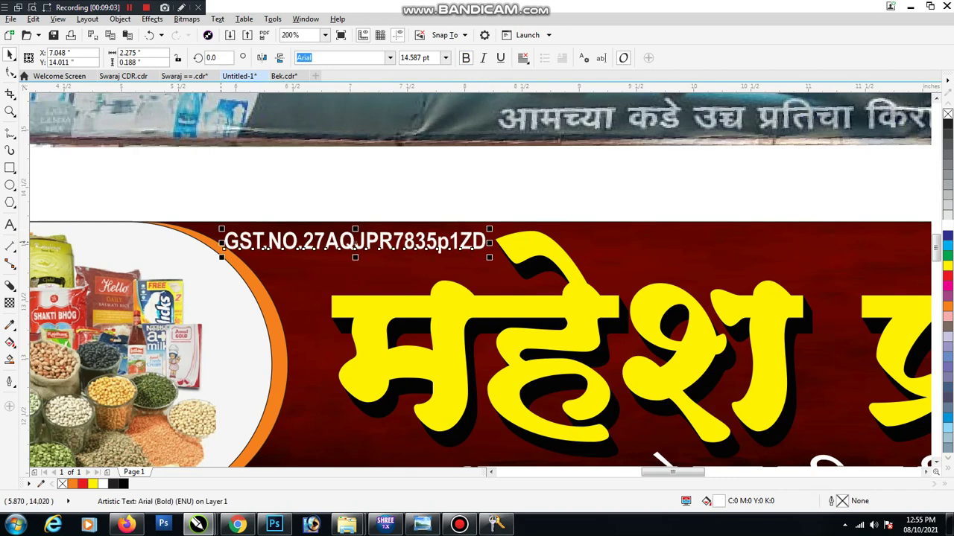
{"action": "scroll", "coordinate": [412, 195], "scroll_direction": "down", "scroll_amount": 2}
Compare the banner against the reference photo, then deselect the photo
{"action": "left_click", "coordinate": [412, 195]}
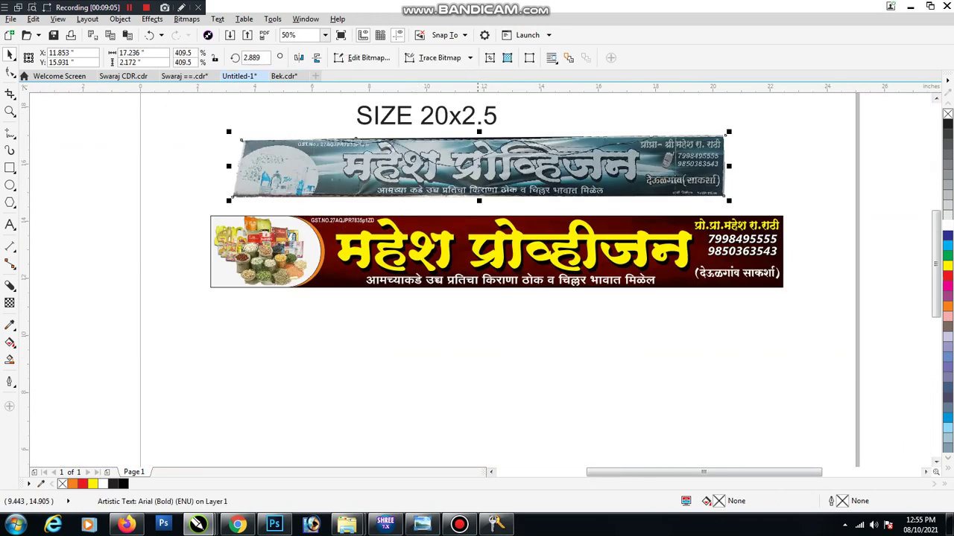
{"action": "key", "text": "Escape"}
{"action": "left_click", "coordinate": [10, 167]}
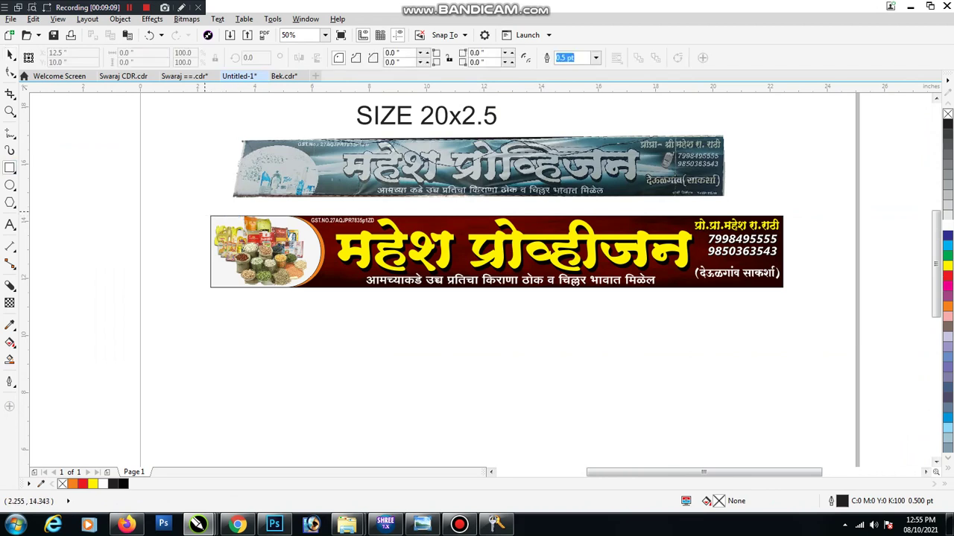
Draw a red rectangle slightly larger than the banner and send it behind it
{"action": "left_click_drag", "start_coordinate": [204, 212], "coordinate": [787, 292]}
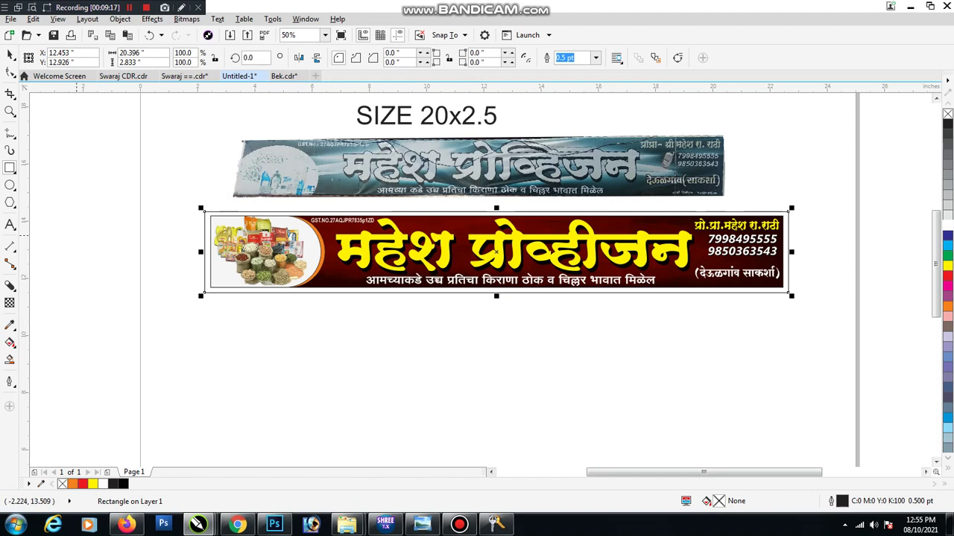
{"action": "left_click", "coordinate": [10, 55]}
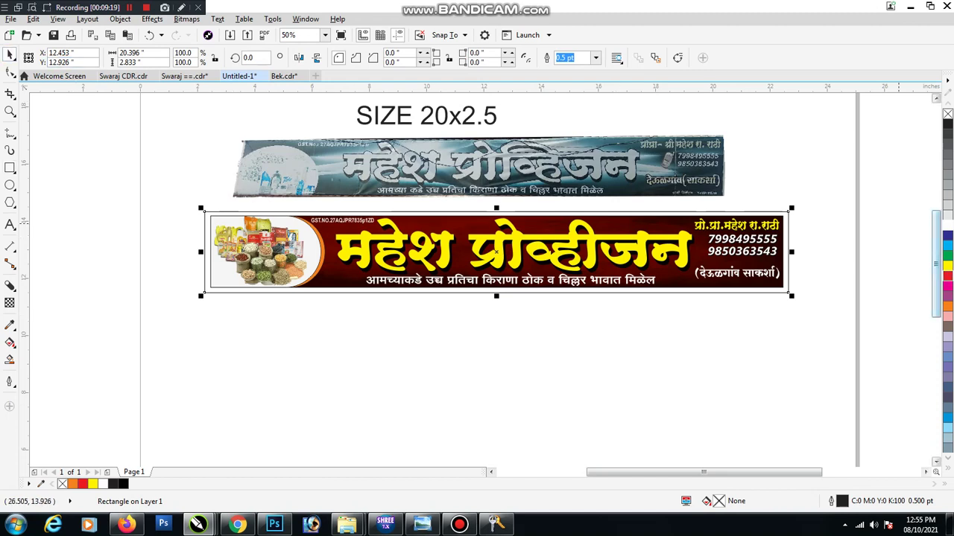
{"action": "left_click", "coordinate": [947, 276]}
{"action": "key", "text": "shift+Page_Down"}
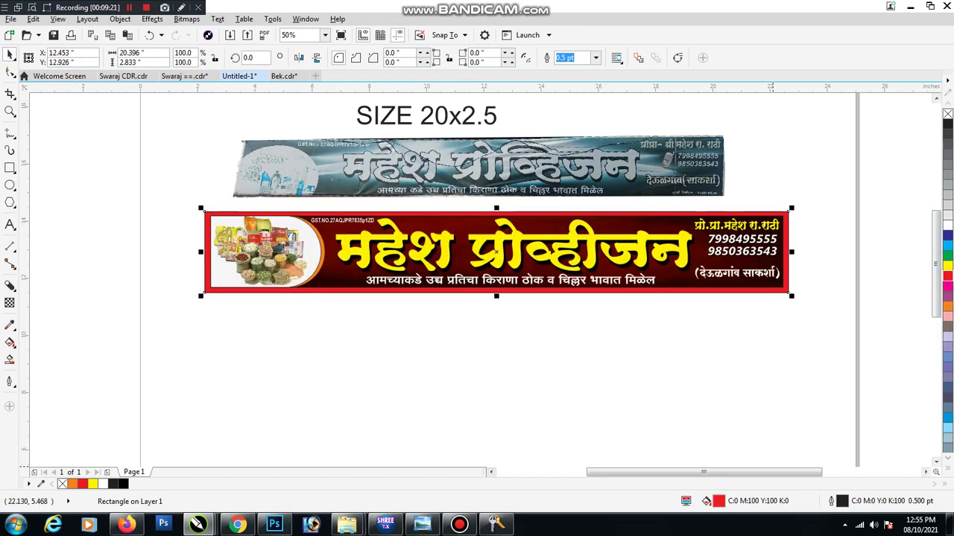
Give the frame a dark maroon fill (C43 M89 Y82 K67) and remove its outline
{"action": "key", "text": "shift+F11"}
{"action": "left_click", "coordinate": [399, 283]}
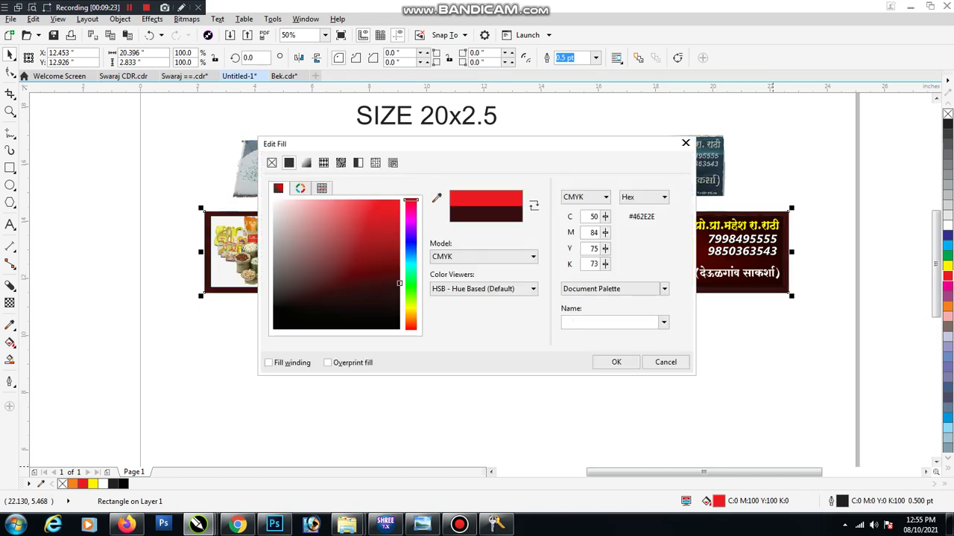
{"action": "left_click_drag", "start_coordinate": [400, 283], "coordinate": [400, 279]}
{"action": "left_click", "coordinate": [617, 362]}
{"action": "left_click", "coordinate": [209, 291]}
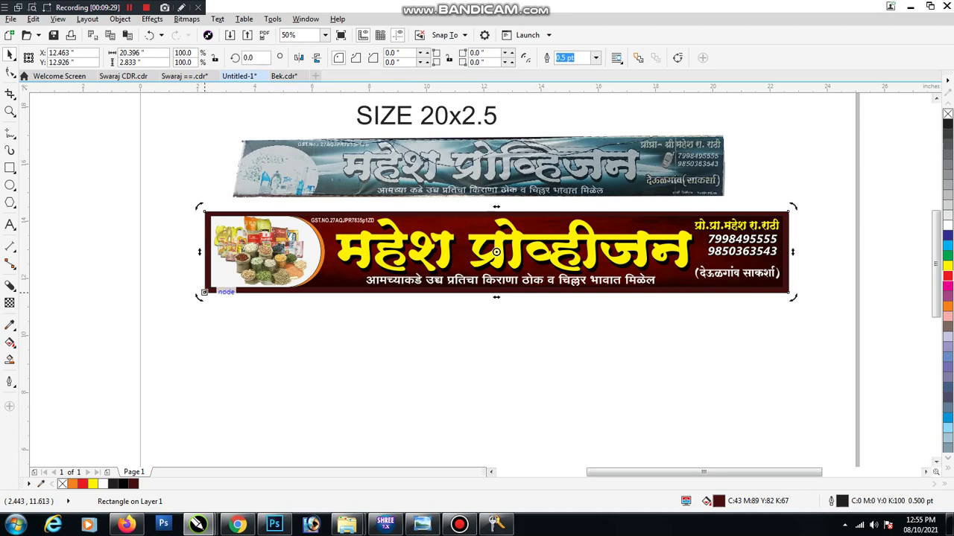
{"action": "left_click_drag", "start_coordinate": [205, 291], "coordinate": [205, 291]}
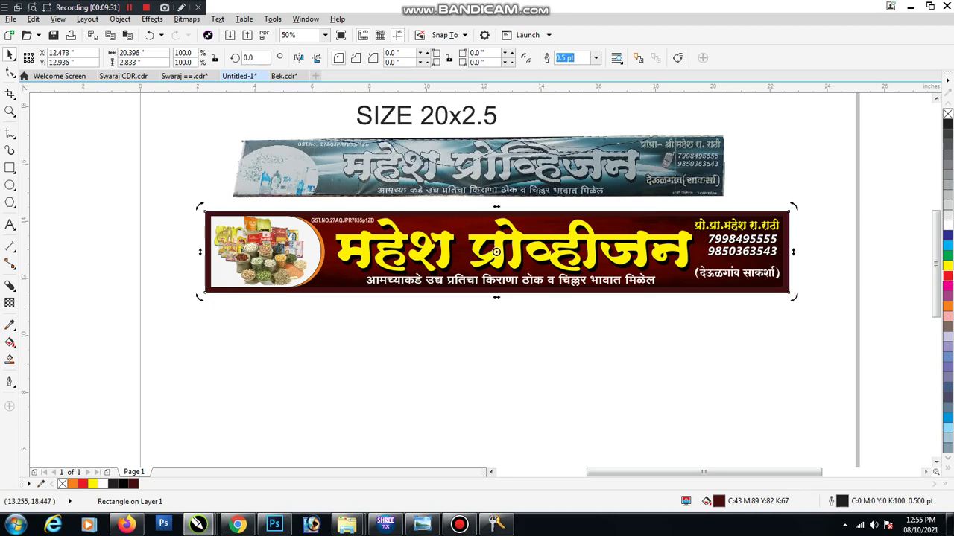
{"action": "type", "text": "0"}
{"action": "key", "text": "Return"}
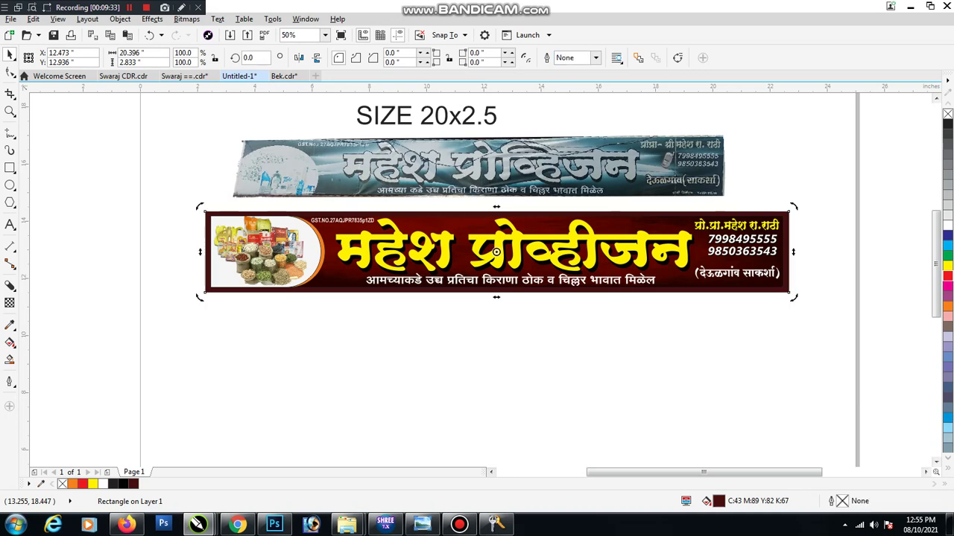
Set the banner's outline colour to white in Outline Pen
{"action": "left_click", "coordinate": [709, 287]}
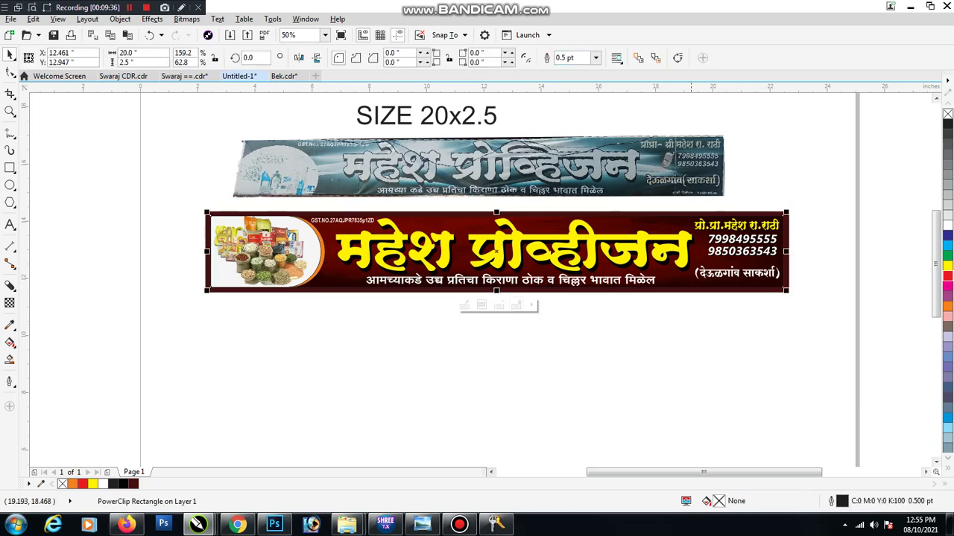
{"action": "key", "text": "F12"}
{"action": "left_click", "coordinate": [418, 152]}
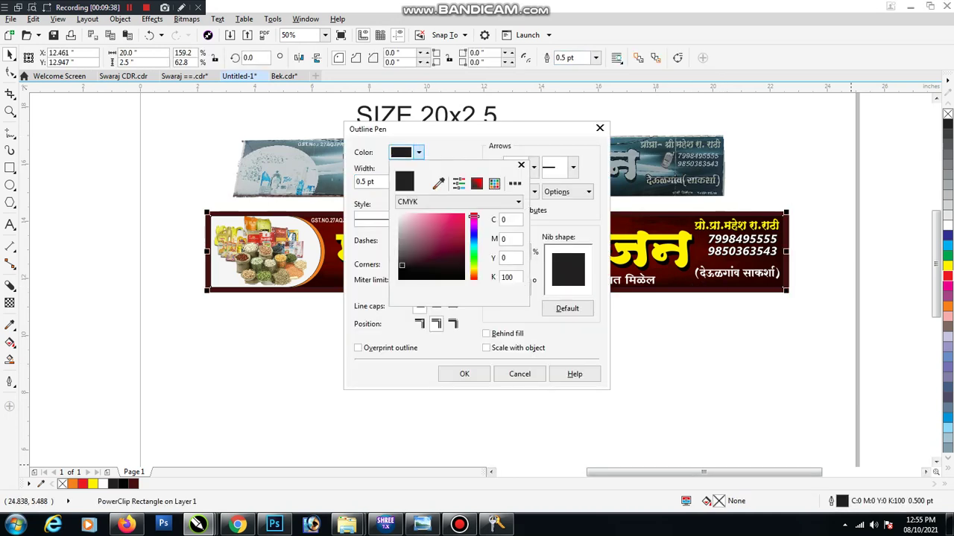
{"action": "left_click", "coordinate": [400, 216]}
{"action": "left_click", "coordinate": [465, 374]}
{"action": "left_click", "coordinate": [464, 374]}
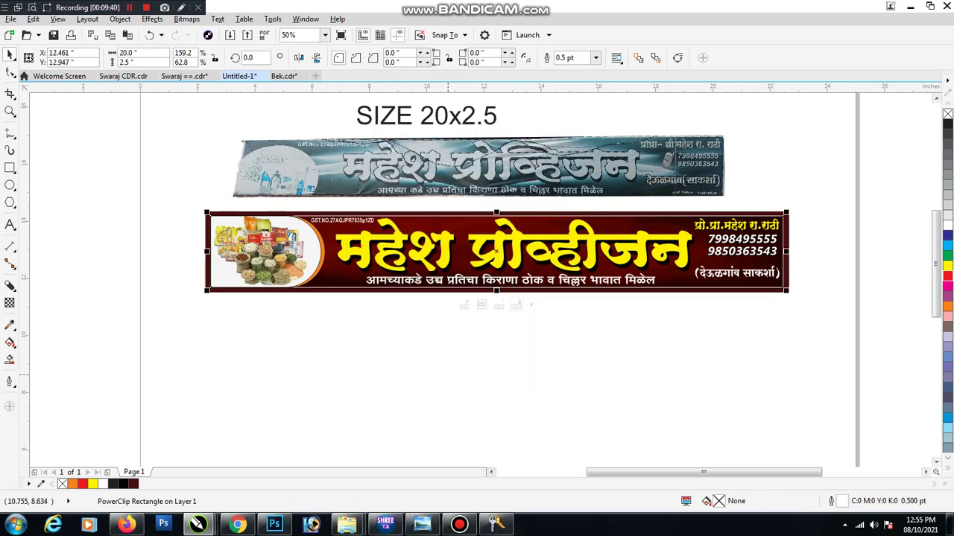
{"action": "left_click", "coordinate": [498, 369]}
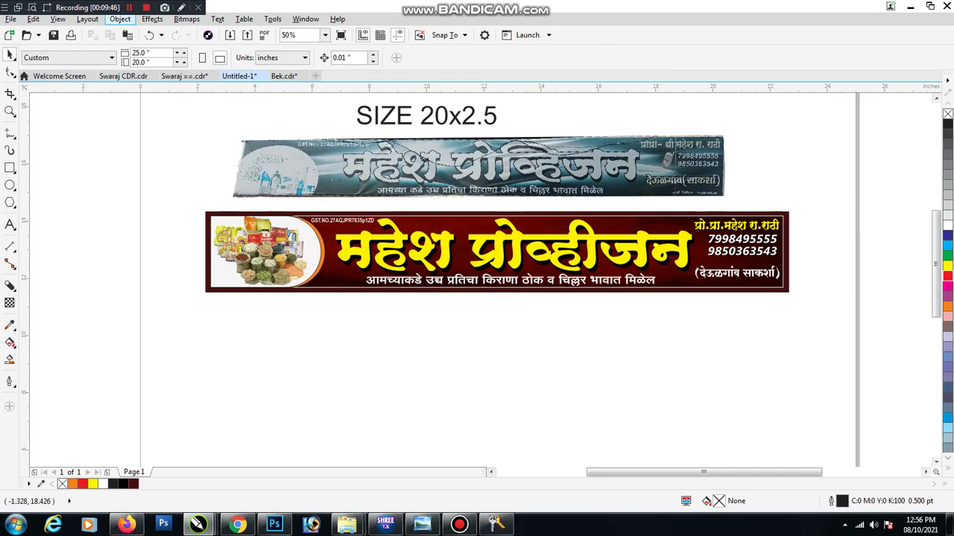
{"action": "scroll", "coordinate": [477, 283], "scroll_direction": "up", "scroll_amount": 3}
{"action": "scroll", "coordinate": [476, 283], "scroll_direction": "left", "scroll_amount": 3}
{"action": "scroll", "coordinate": [181, 203], "scroll_direction": "down", "scroll_amount": 1}
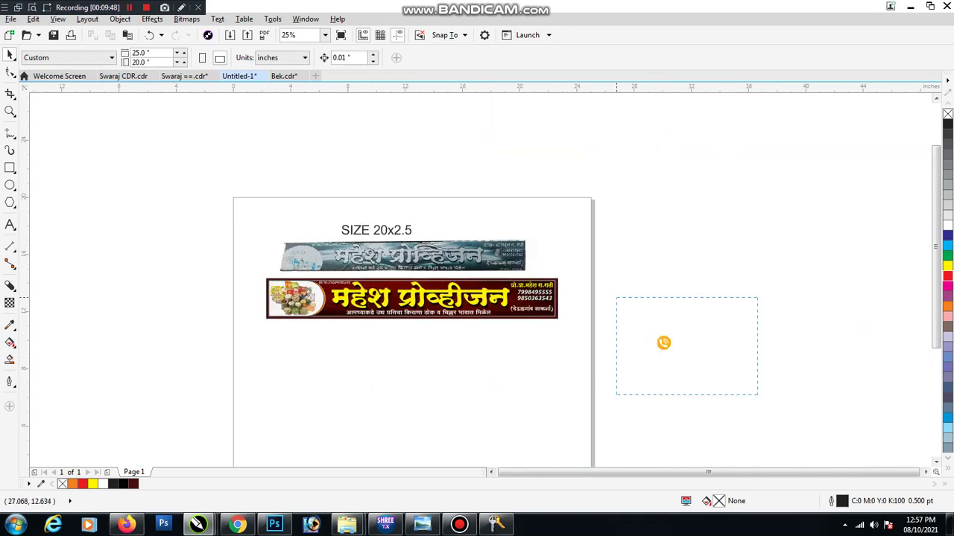
{"action": "key", "text": "Tab"}
{"action": "left_click_drag", "start_coordinate": [532, 292], "coordinate": [521, 294]}
{"action": "scroll", "coordinate": [508, 300], "scroll_direction": "up", "scroll_amount": 1}
{"action": "scroll", "coordinate": [517, 287], "scroll_direction": "up", "scroll_amount": 3}
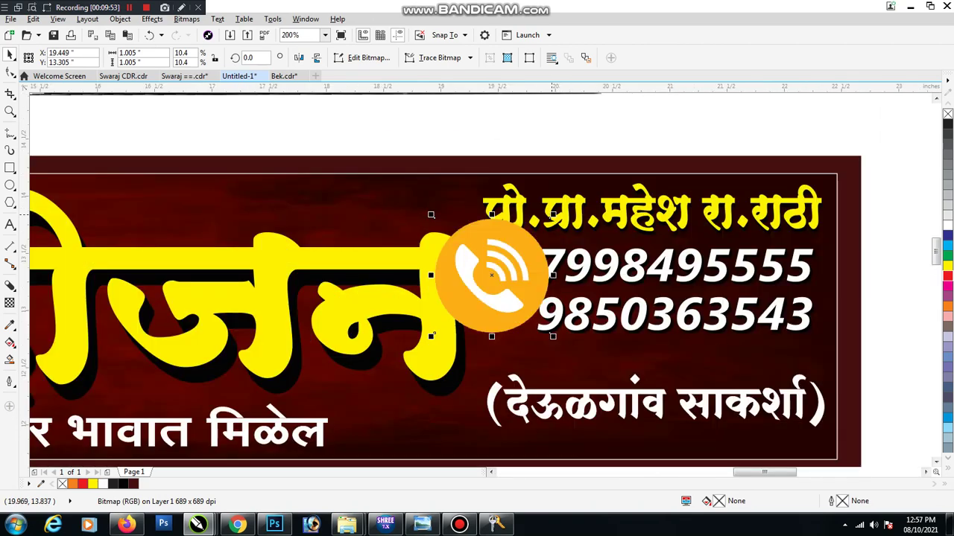